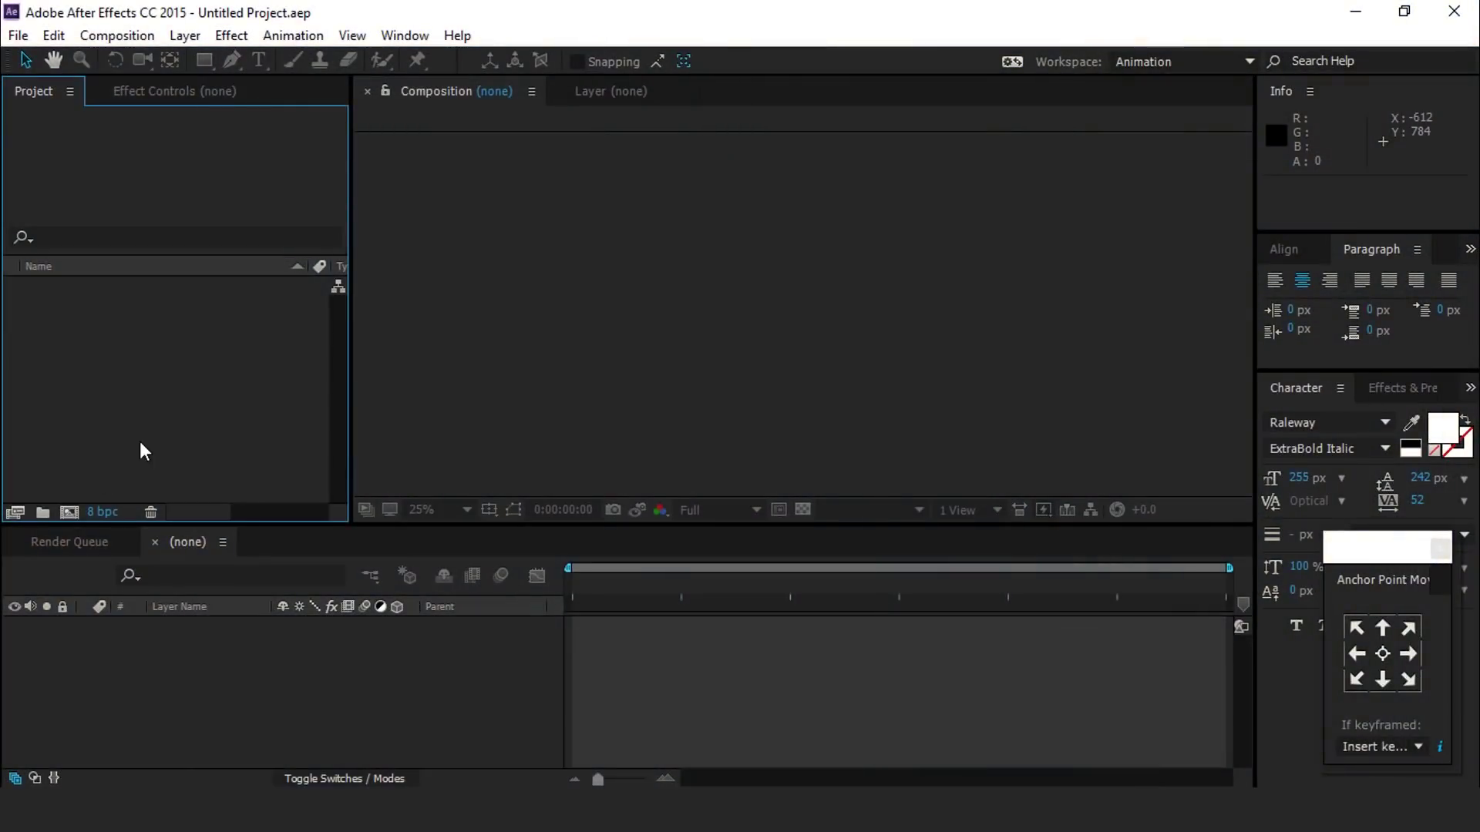
- Create a new composition named 'main comp'
{"action": "left_click", "coordinate": [69, 512]}
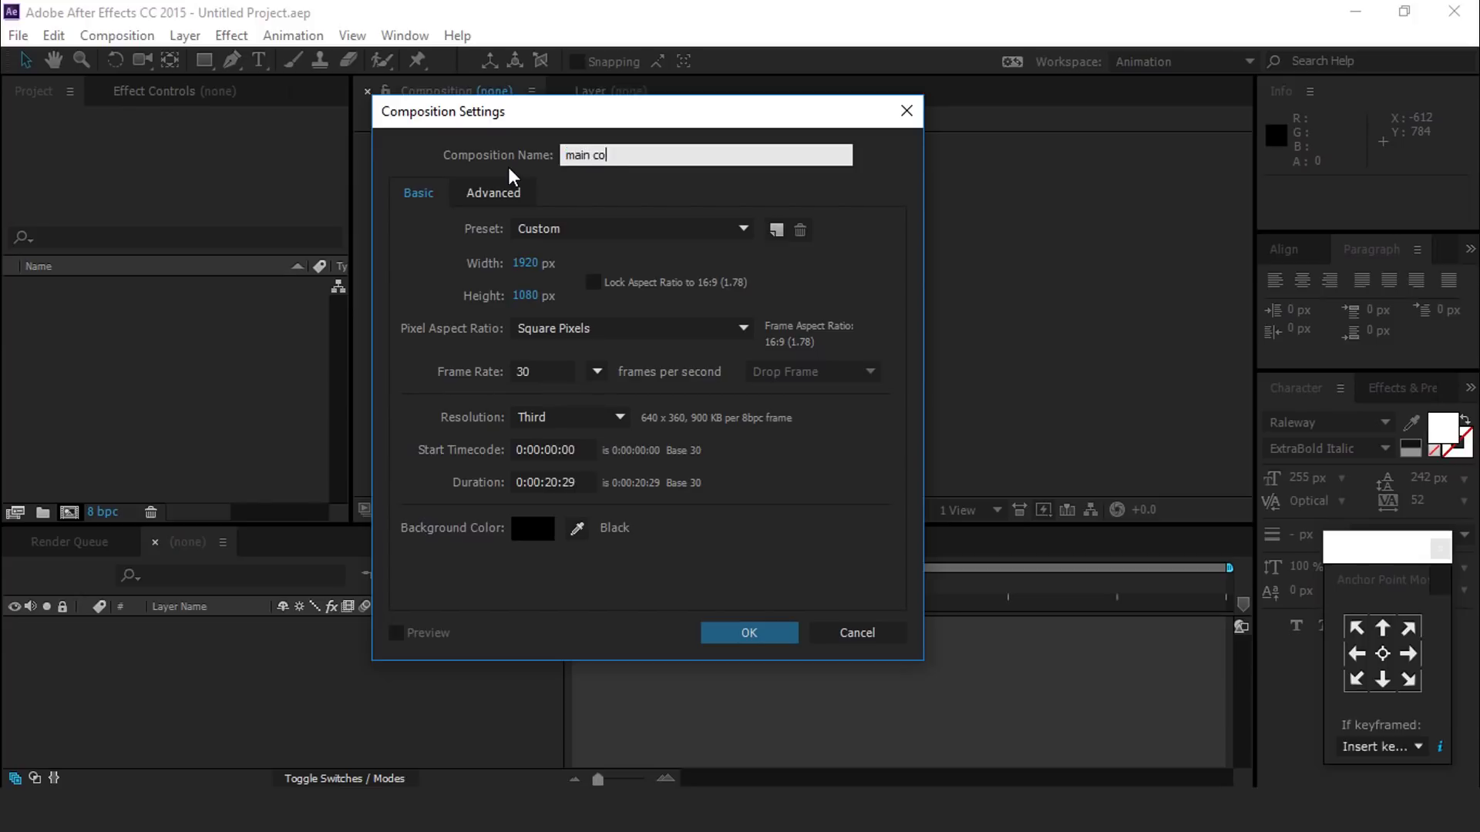
{"action": "type", "text": "main comp"}
{"action": "key", "text": "Return"}
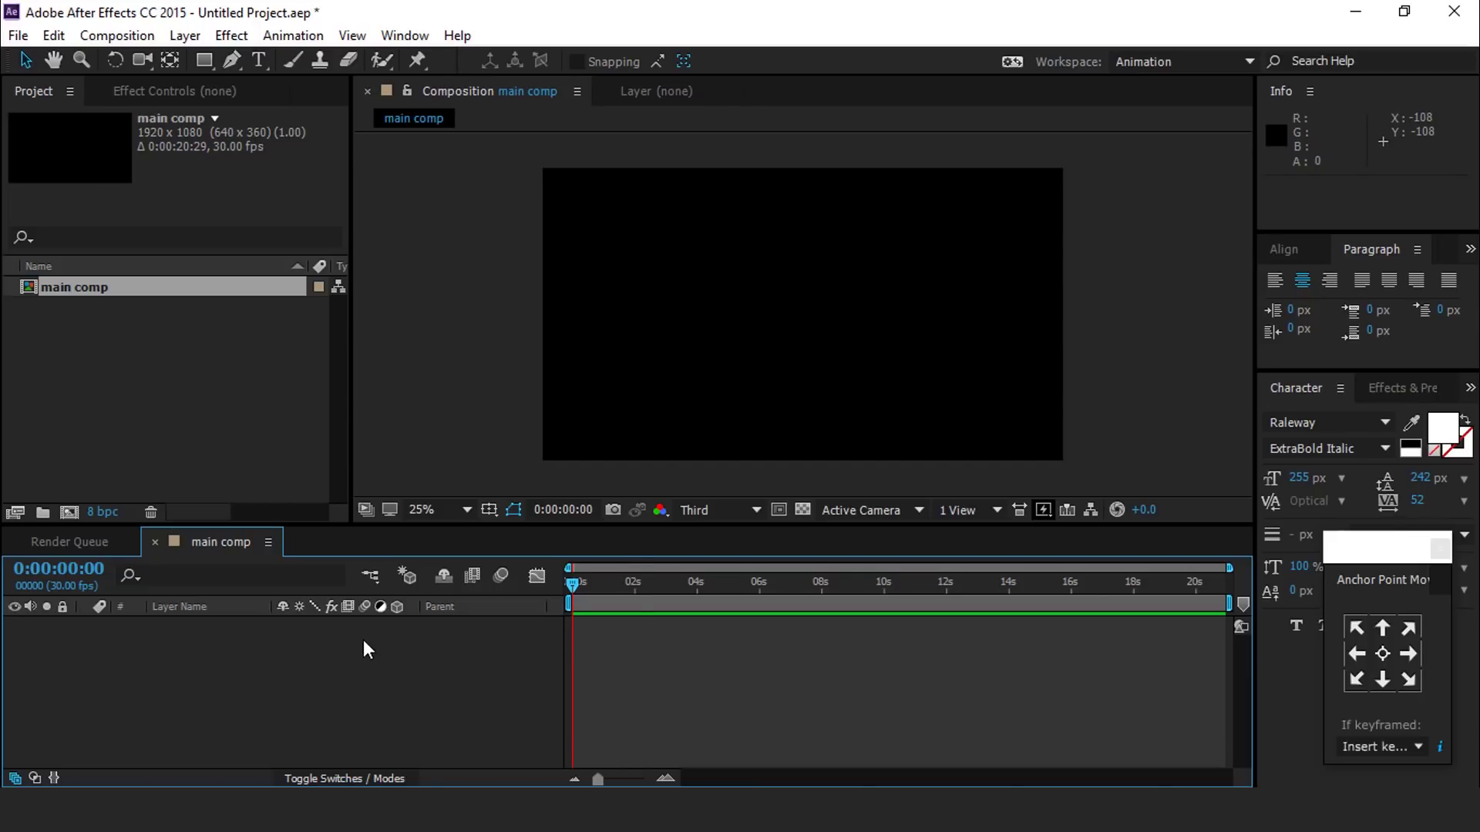
- Add a new solid layer named BG
{"action": "right_click", "coordinate": [364, 641]}
{"action": "mouse_move", "coordinate": [445, 434]}
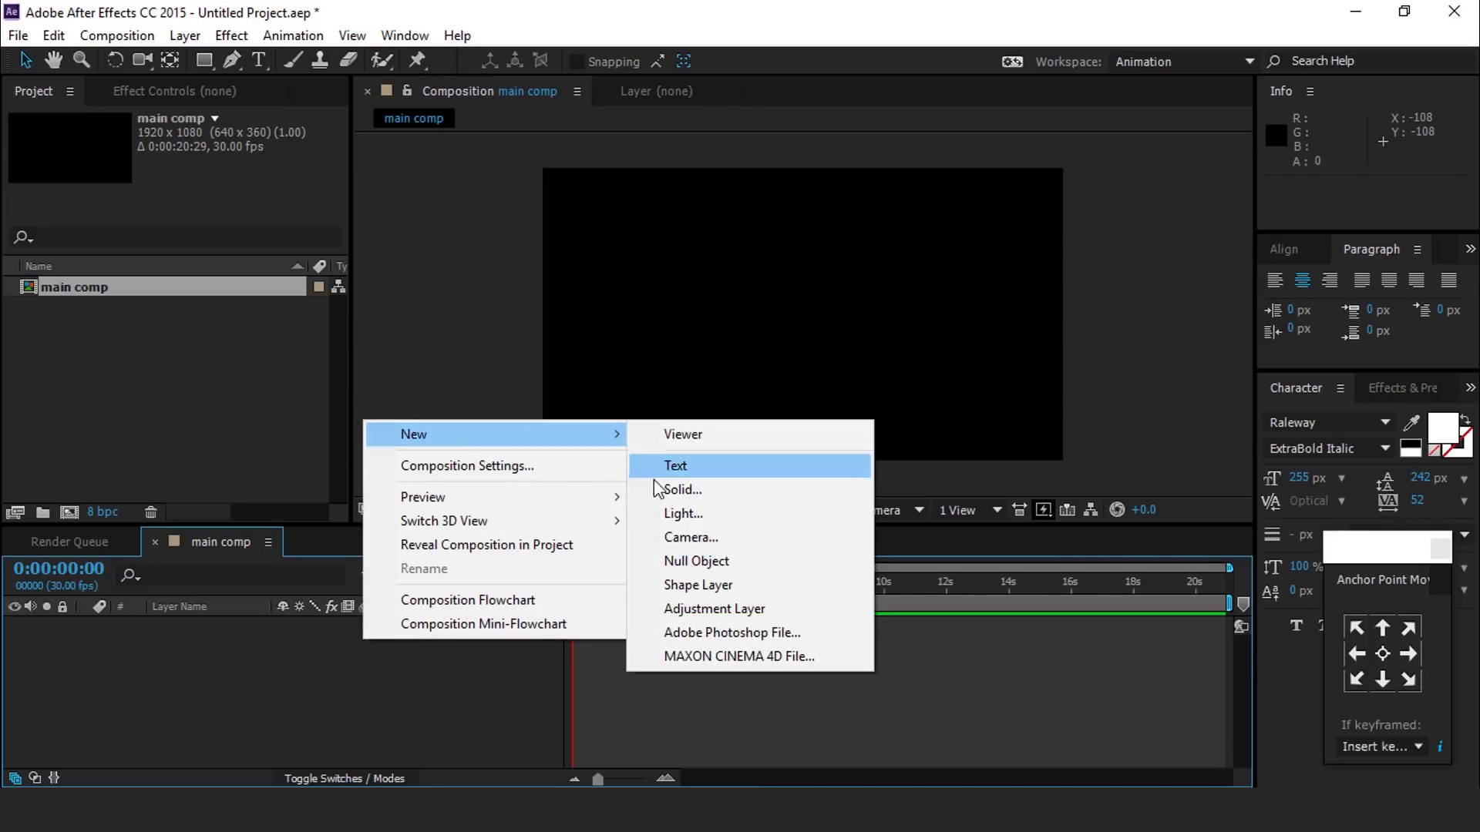
{"action": "left_click", "coordinate": [681, 490]}
{"action": "type", "text": "BG"}
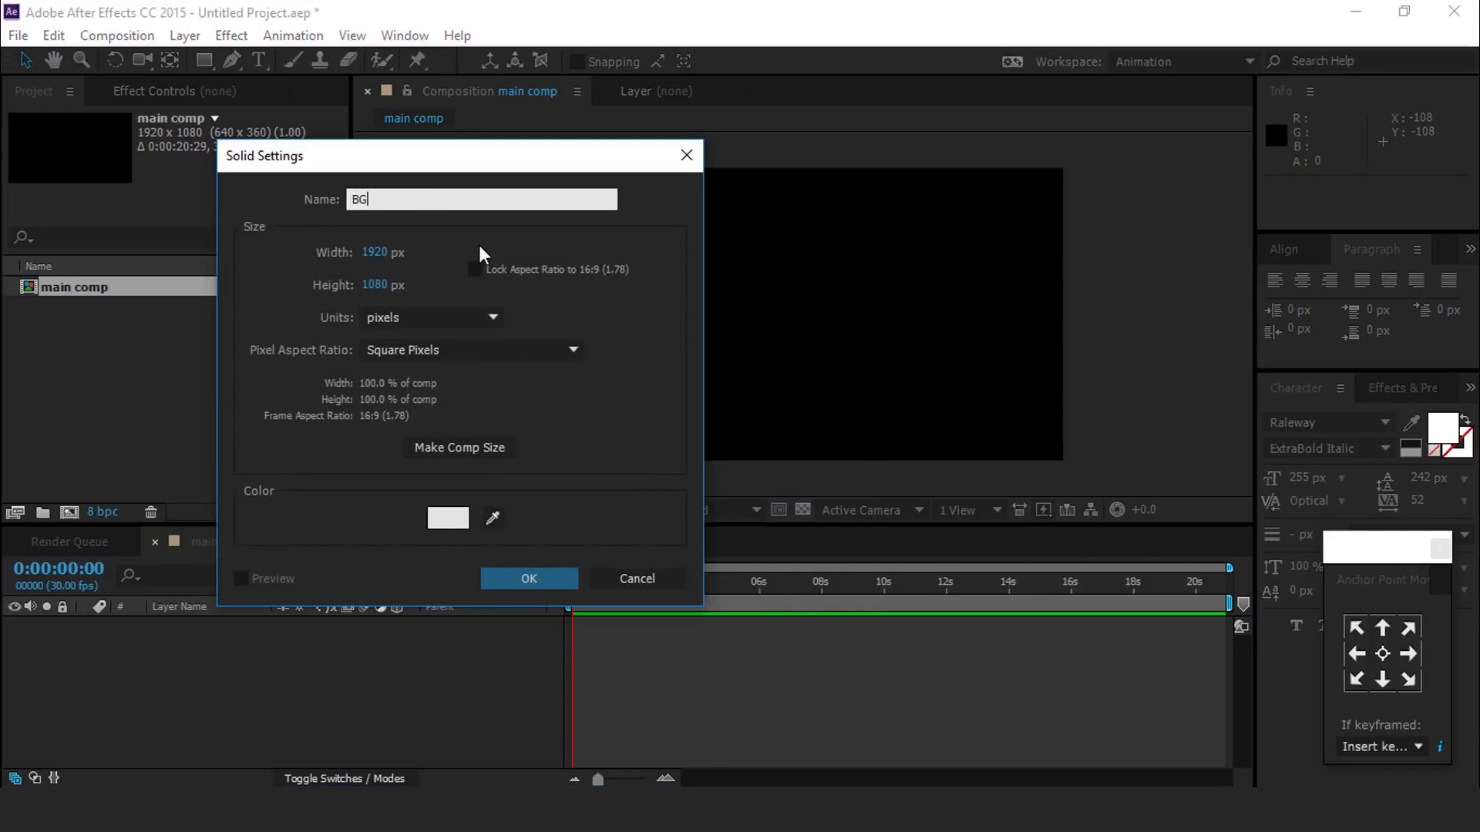
{"action": "key", "text": "Return"}
- Apply Gradient Ramp to BG with end colour 131313, Radial Ramp shape and swapped colours
{"action": "key", "text": "ctrl+space"}
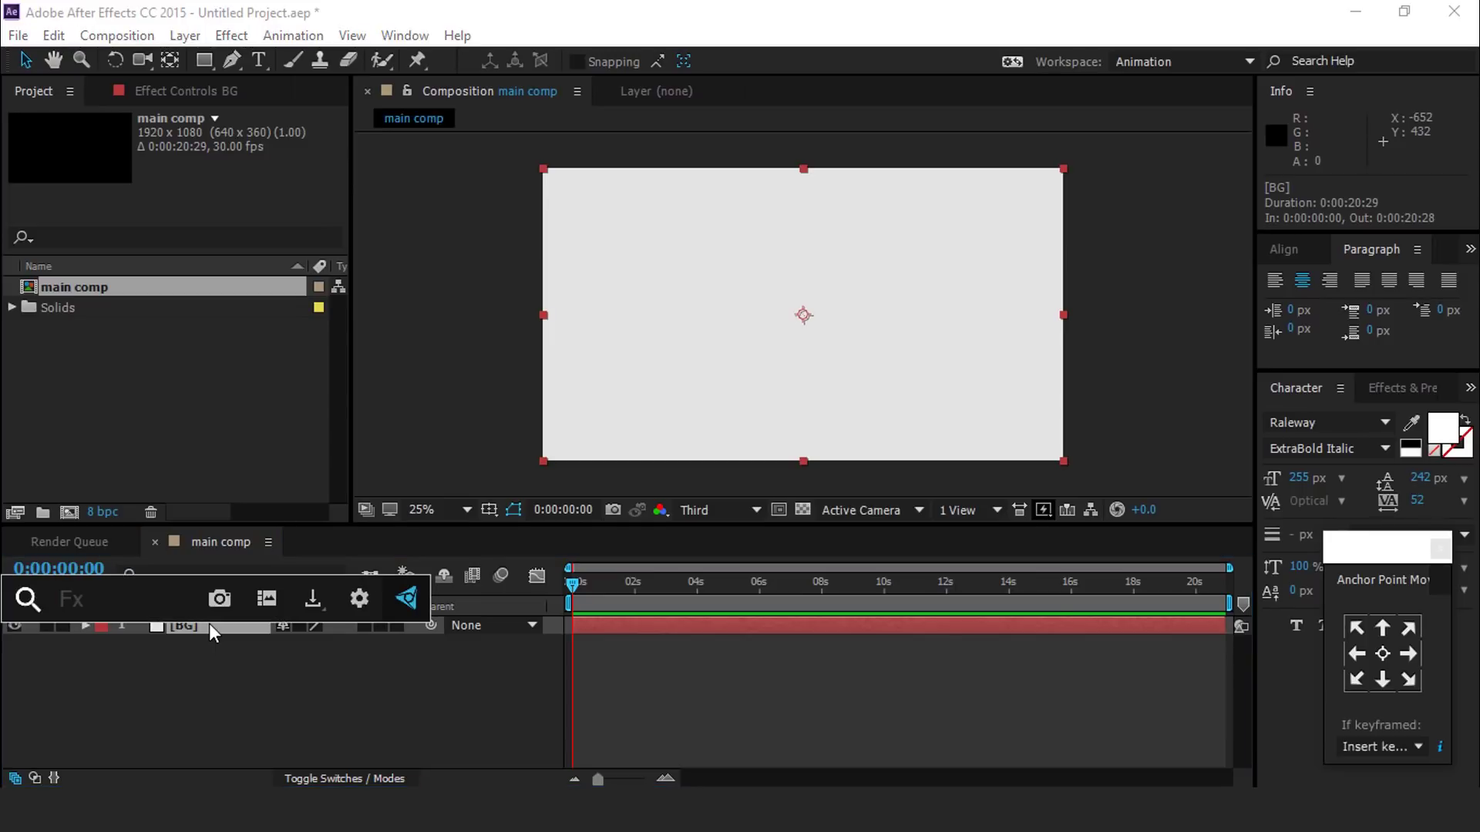
{"action": "type", "text": "gr"}
{"action": "key", "text": "Return"}
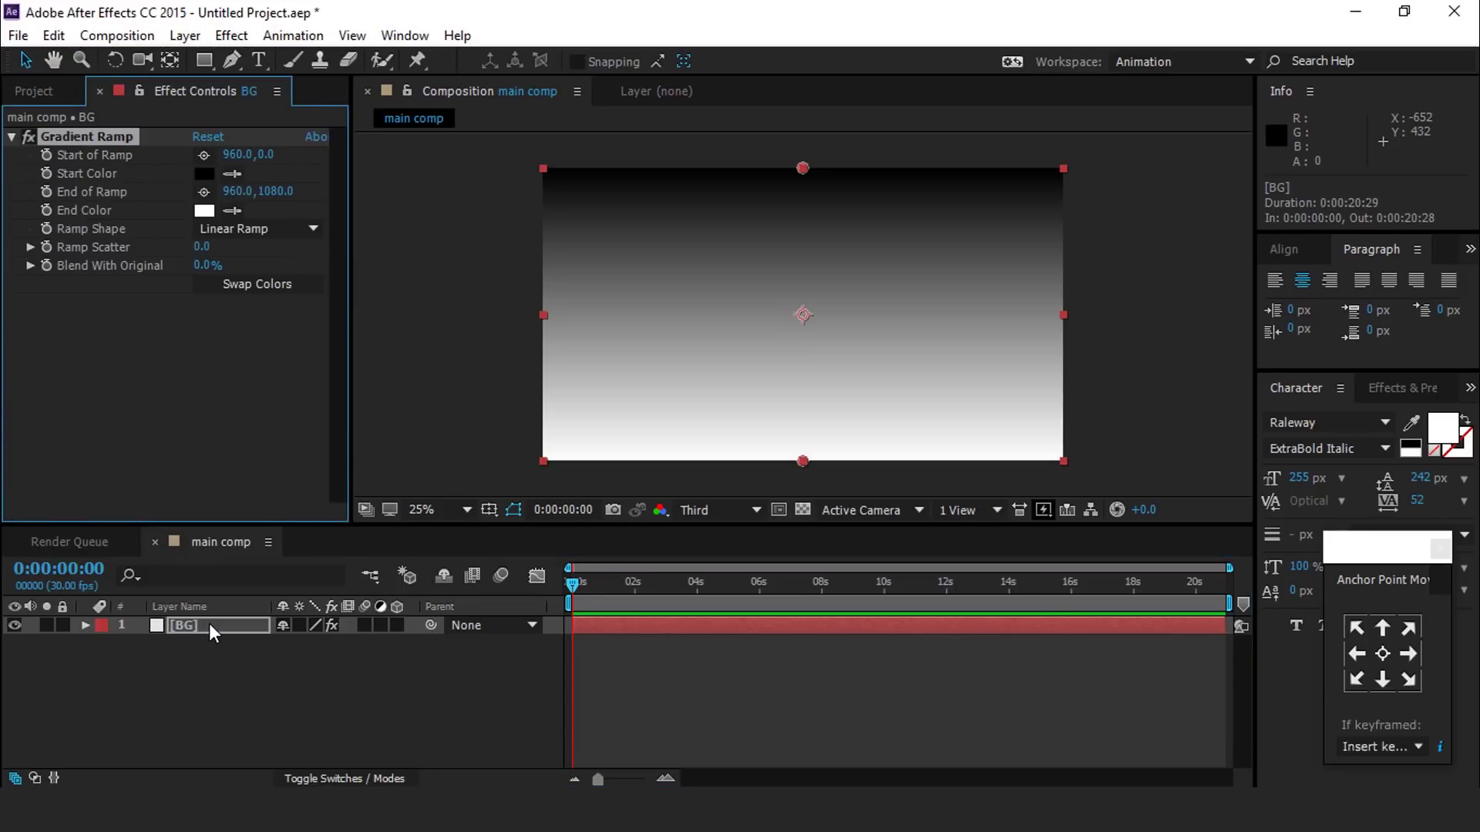
{"action": "left_click", "coordinate": [202, 210]}
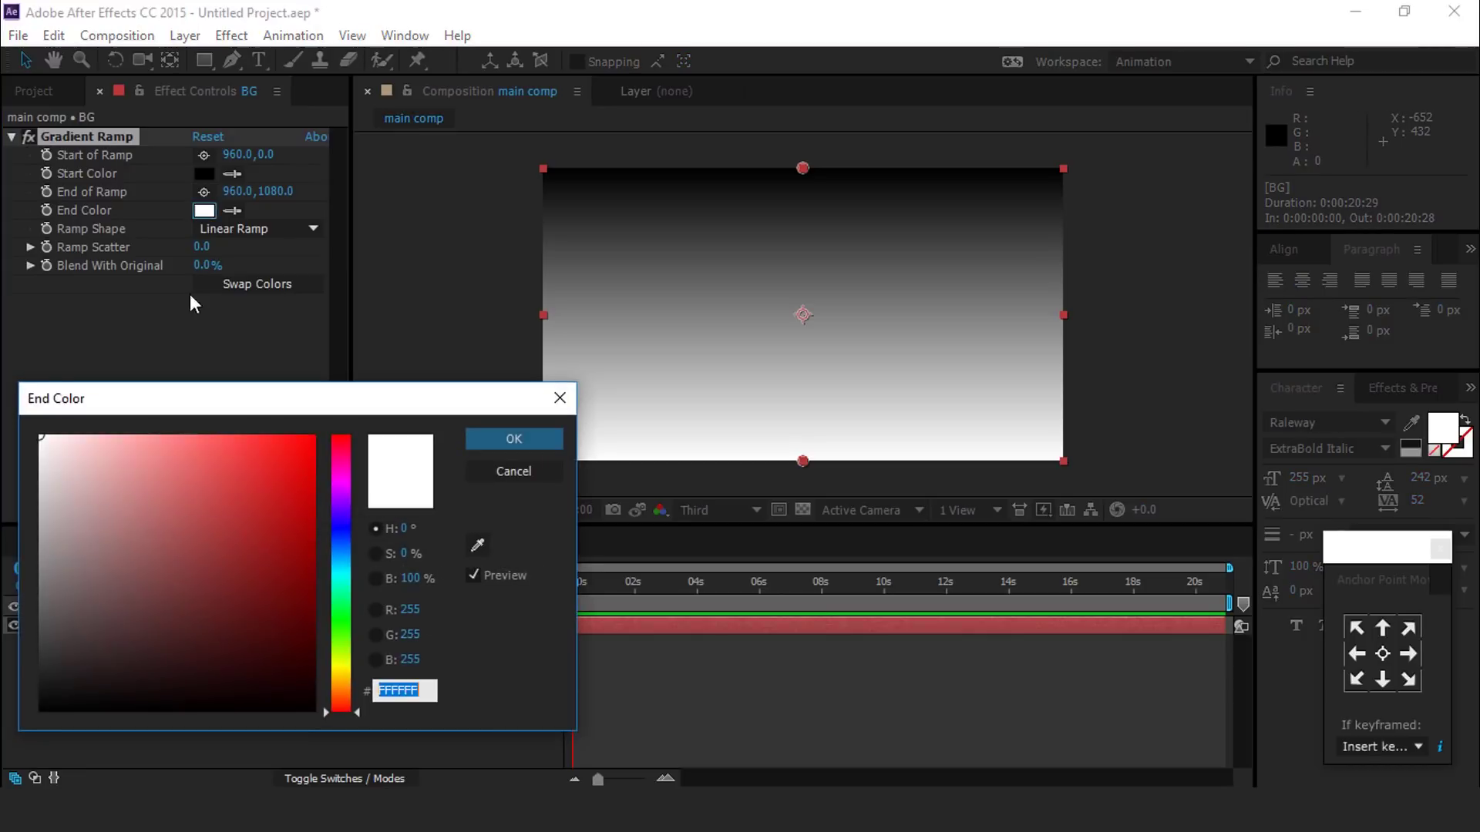
{"action": "left_click", "coordinate": [40, 699]}
{"action": "left_click", "coordinate": [41, 690]}
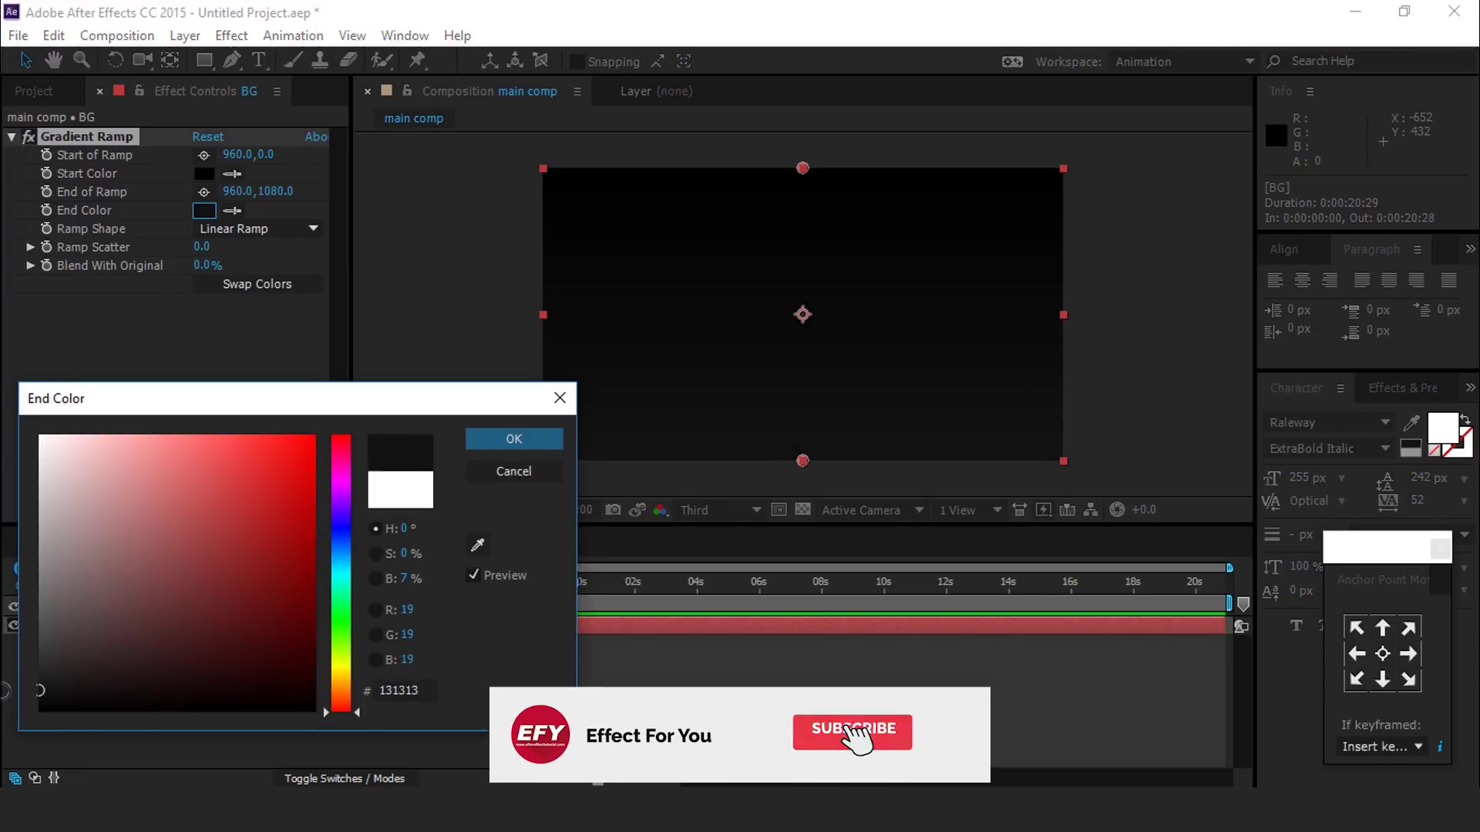
{"action": "left_click", "coordinate": [524, 435]}
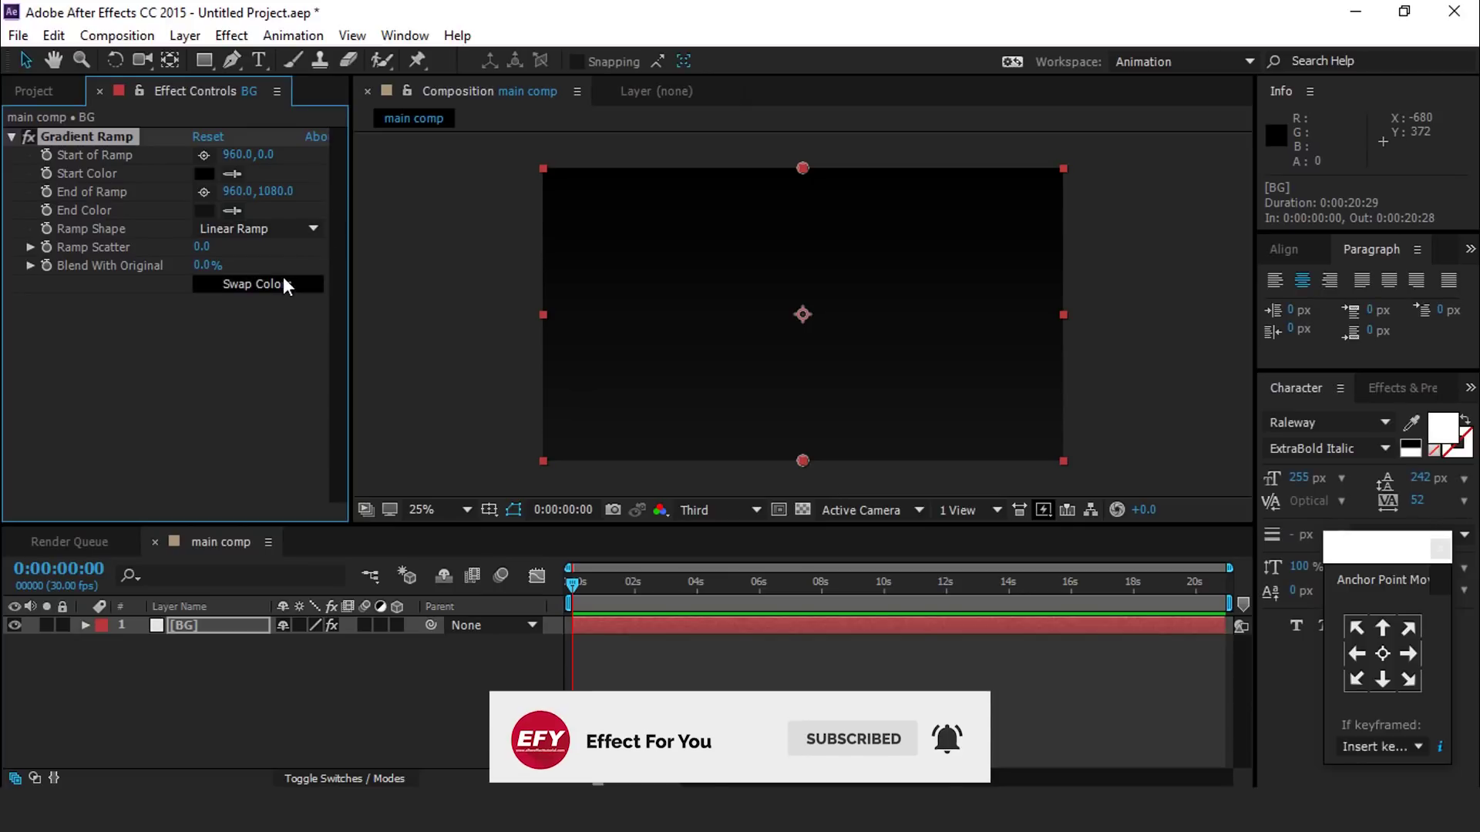
{"action": "left_click", "coordinate": [270, 229]}
{"action": "left_click", "coordinate": [271, 276]}
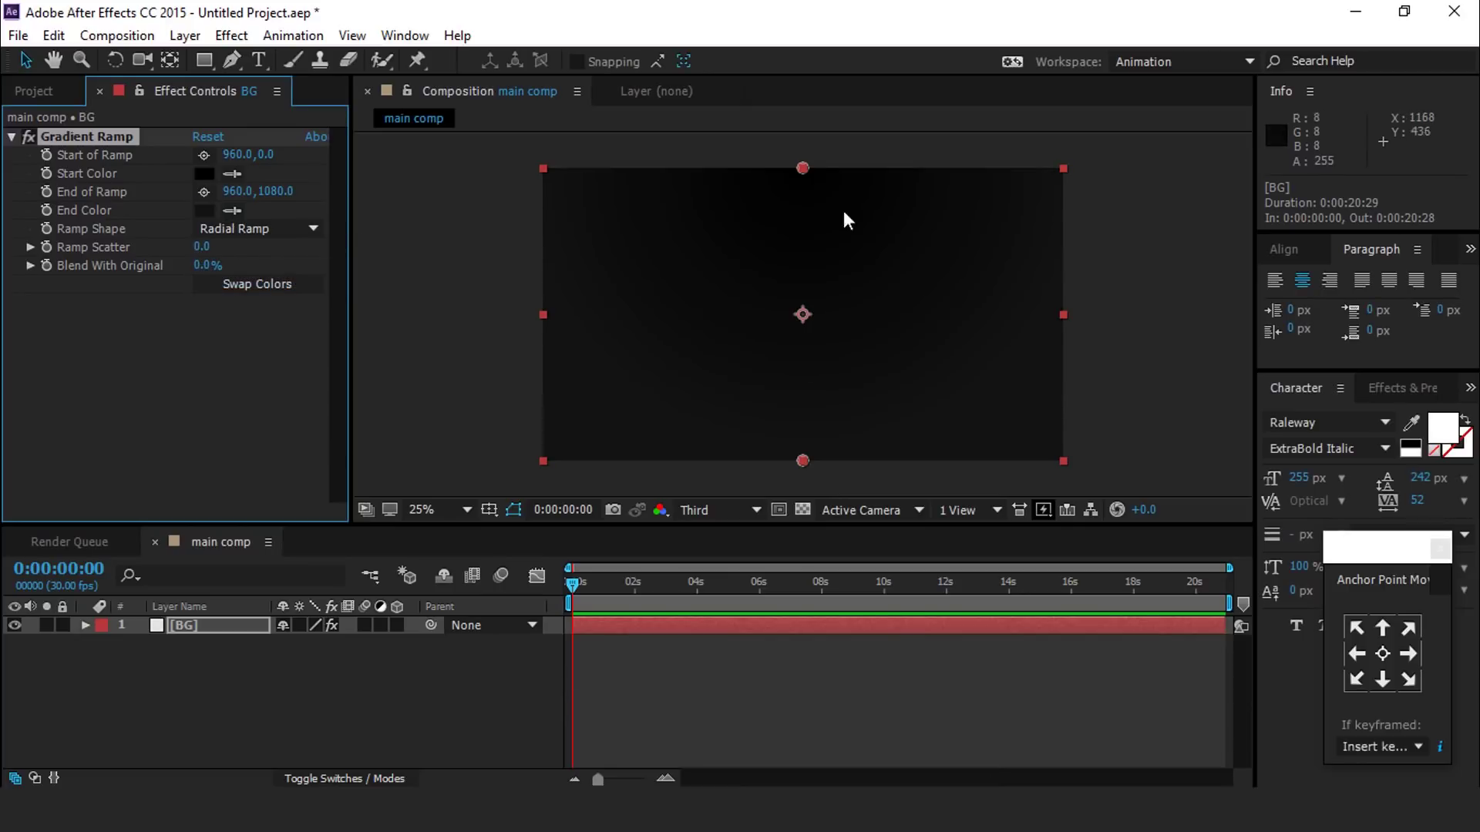
{"action": "left_click", "coordinate": [262, 286]}
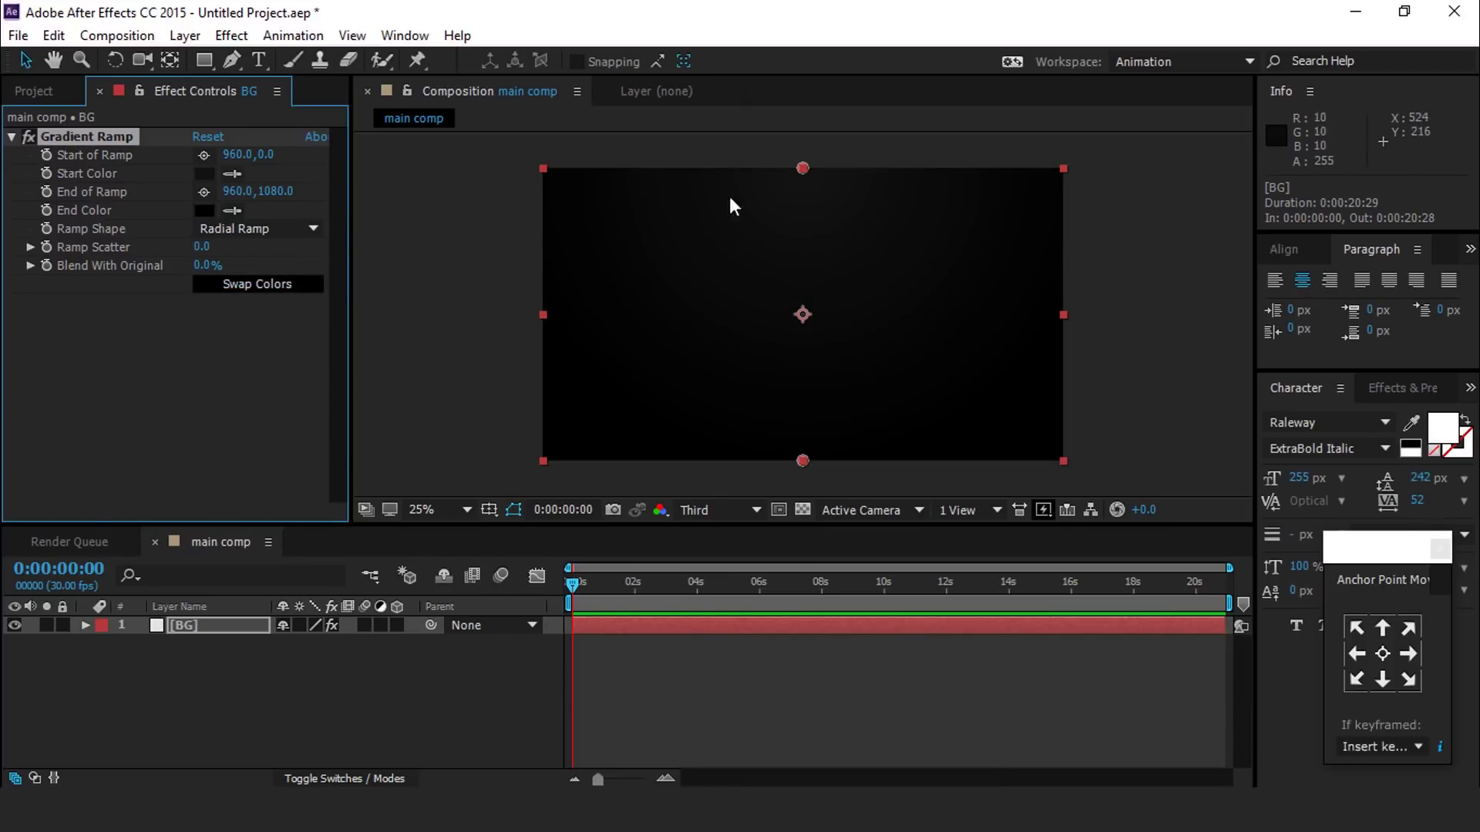
- Move the ramp start point to the comp centre and the end point below the frame
{"action": "left_click_drag", "start_coordinate": [802, 168], "coordinate": [803, 312]}
{"action": "scroll", "coordinate": [803, 316], "scroll_direction": "down", "scroll_amount": 1}
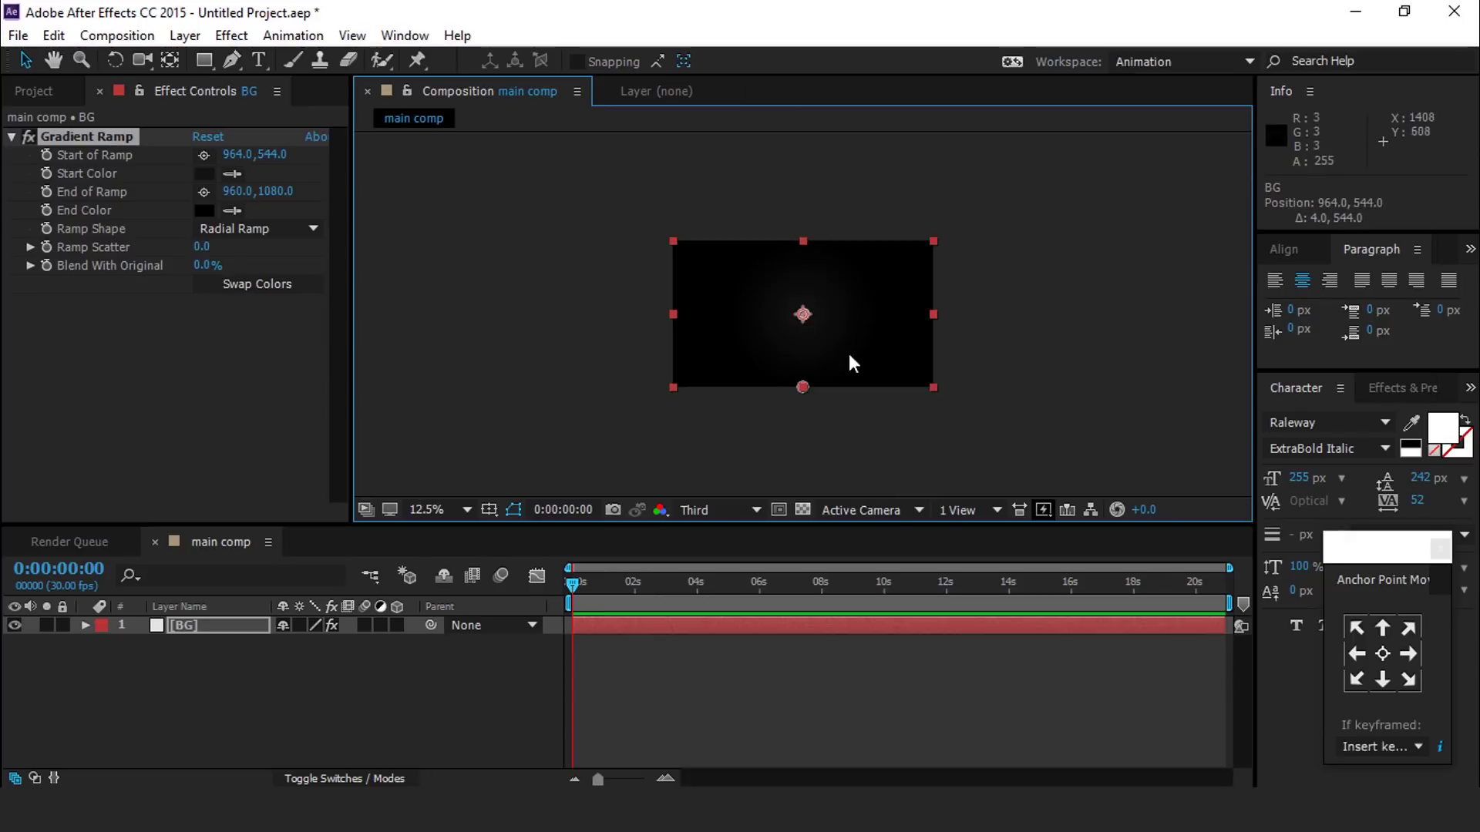
{"action": "left_click_drag", "start_coordinate": [803, 388], "coordinate": [808, 498]}
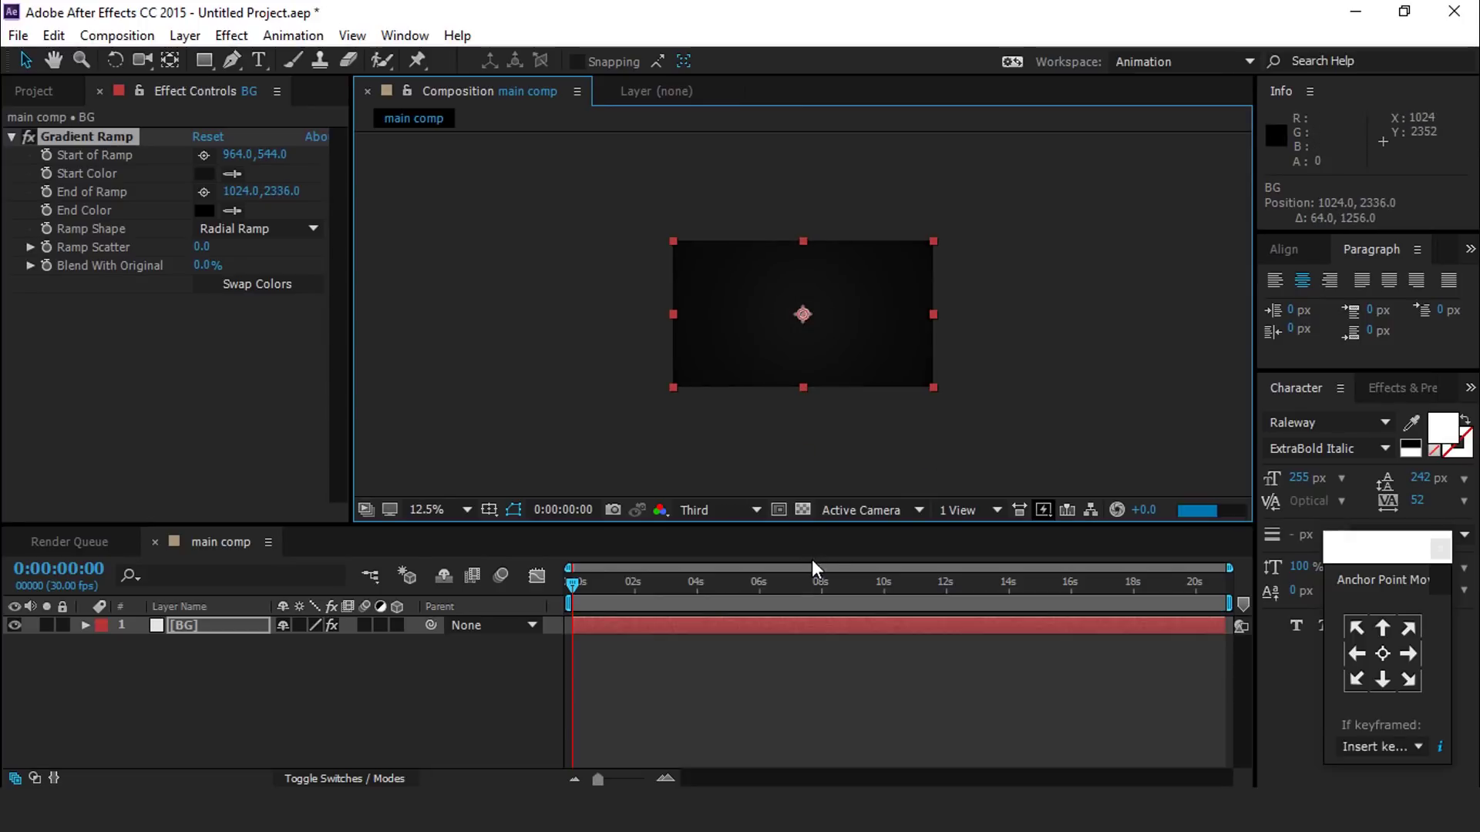
{"action": "scroll", "coordinate": [835, 369], "scroll_direction": "up", "scroll_amount": 1}
{"action": "left_click", "coordinate": [400, 663]}
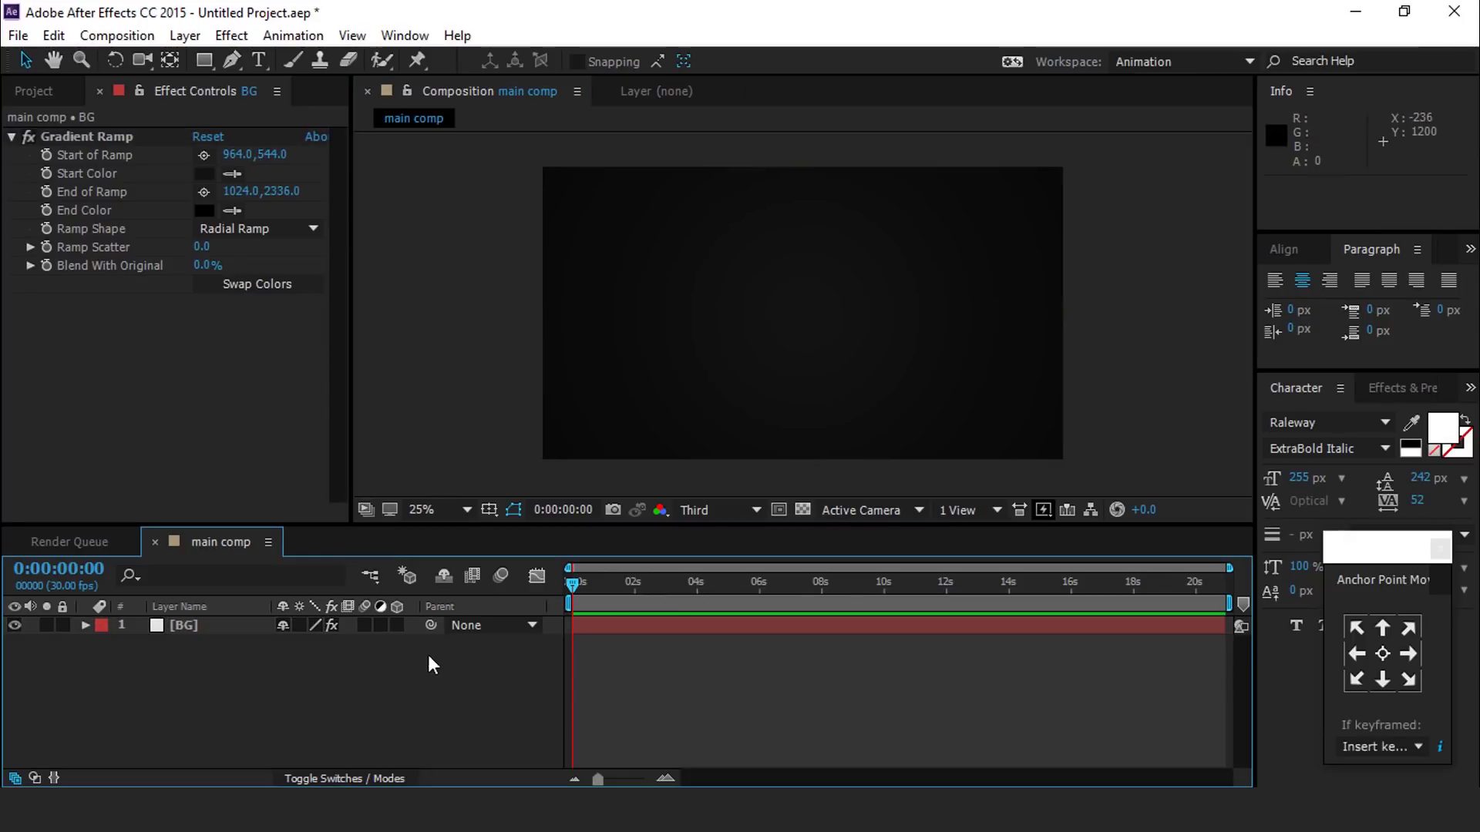
{"action": "left_click", "coordinate": [36, 90]}
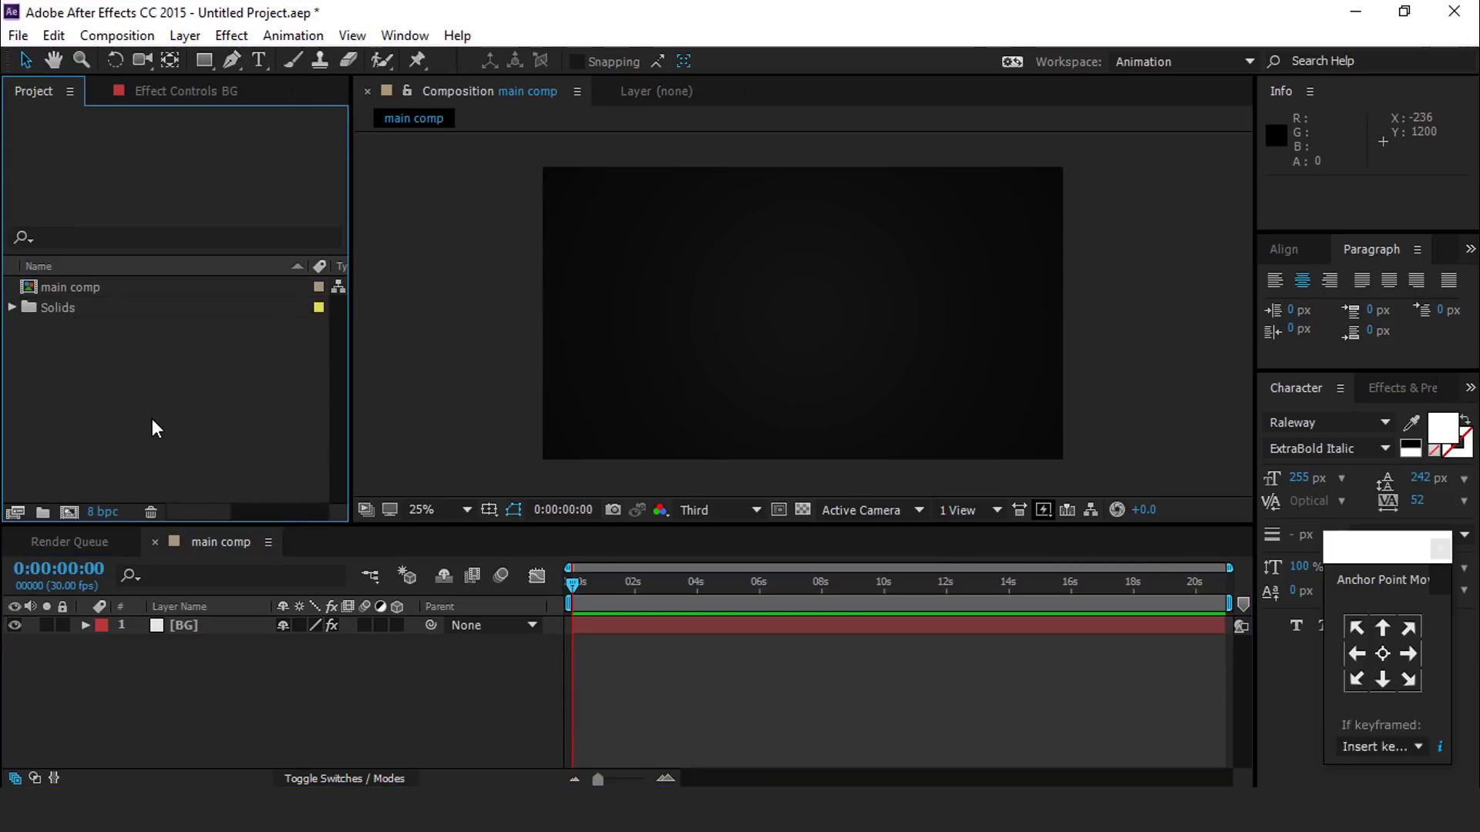
- Import Brush.psd as Composition - Retain Layer Sizes with editable layer styles
{"action": "right_click", "coordinate": [152, 420]}
{"action": "mouse_move", "coordinate": [307, 532]}
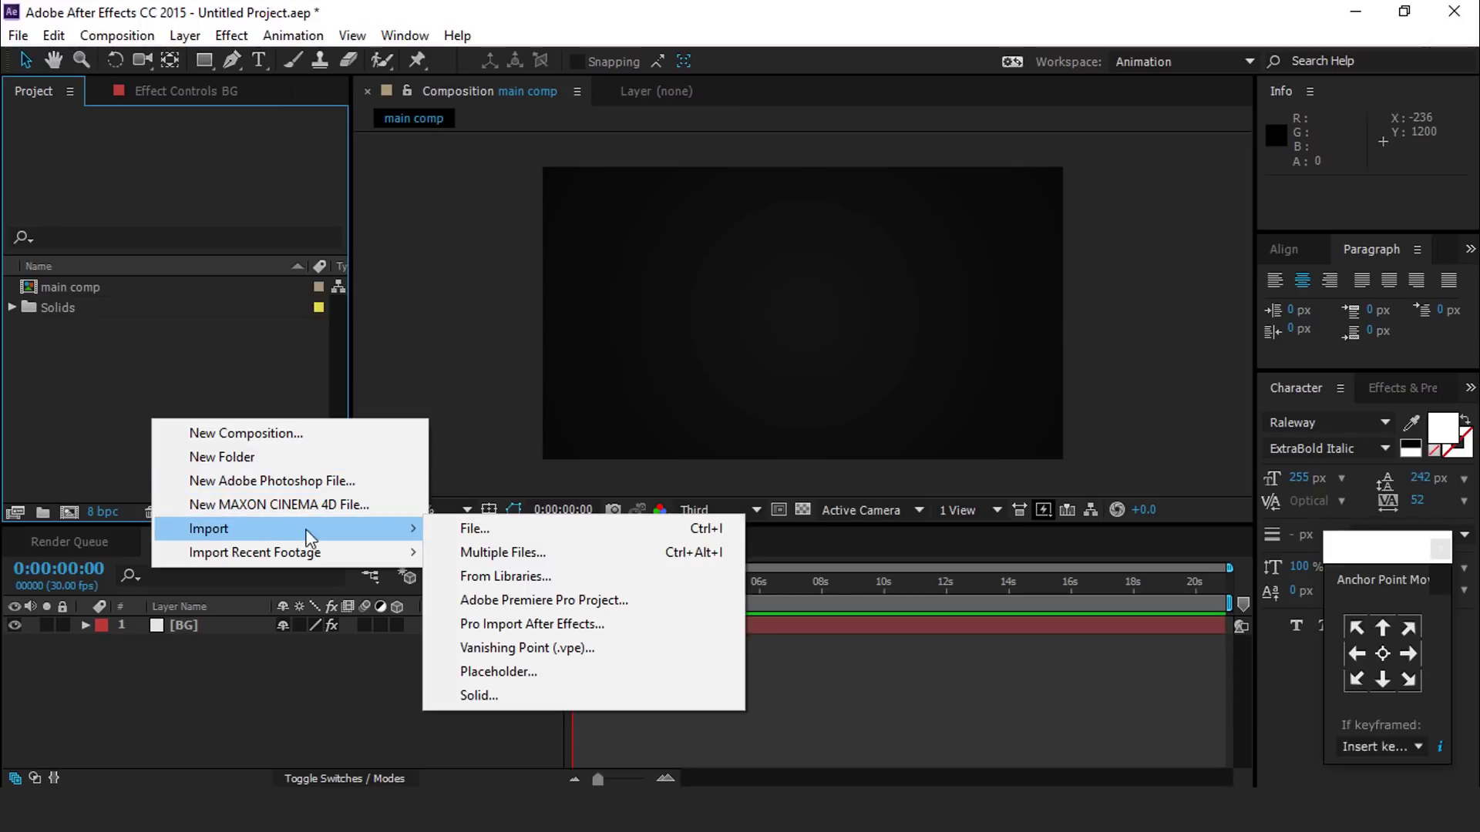
{"action": "left_click", "coordinate": [463, 530]}
{"action": "left_click", "coordinate": [239, 256]}
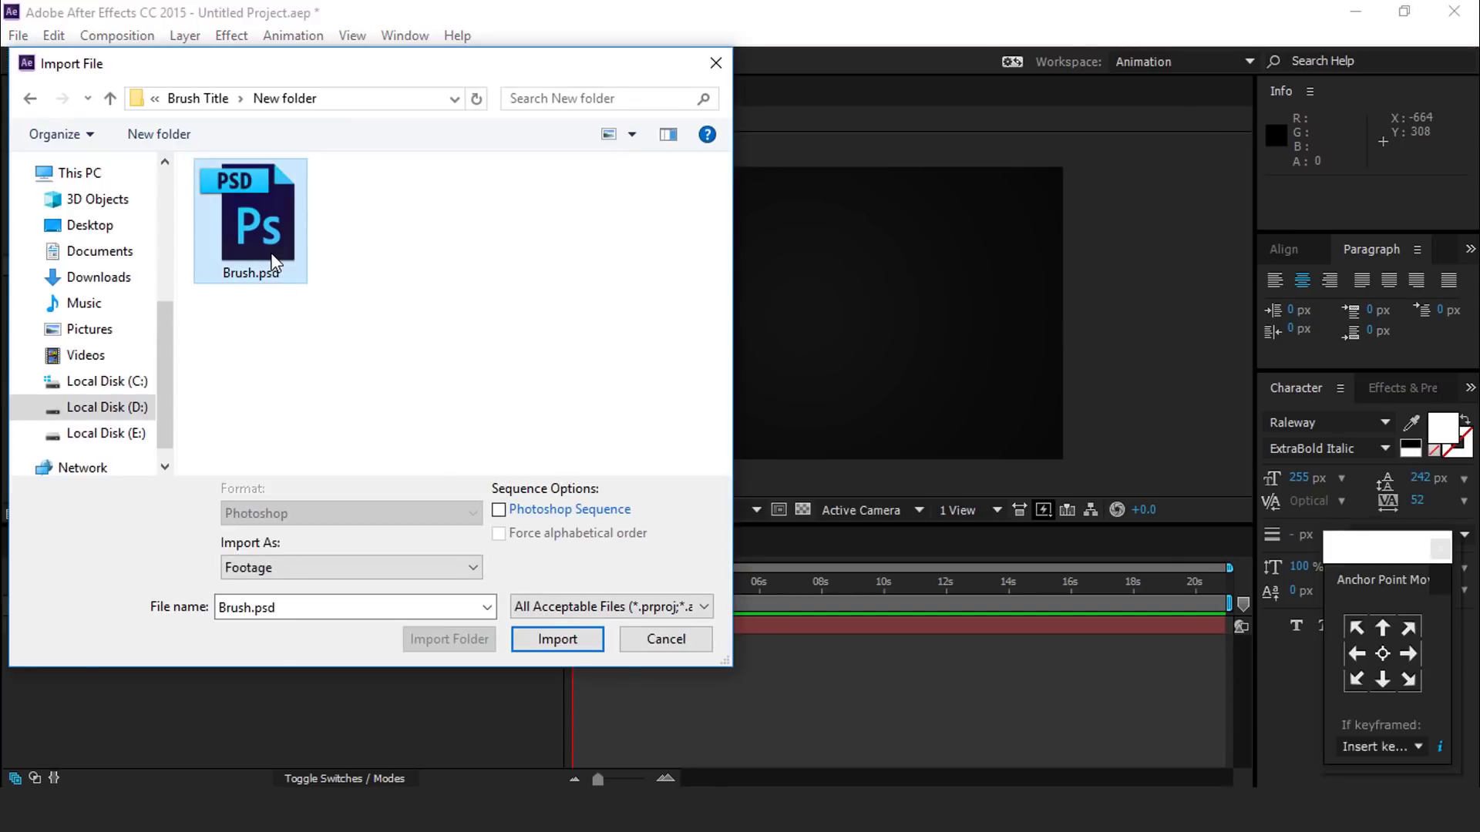
{"action": "left_click", "coordinate": [563, 643]}
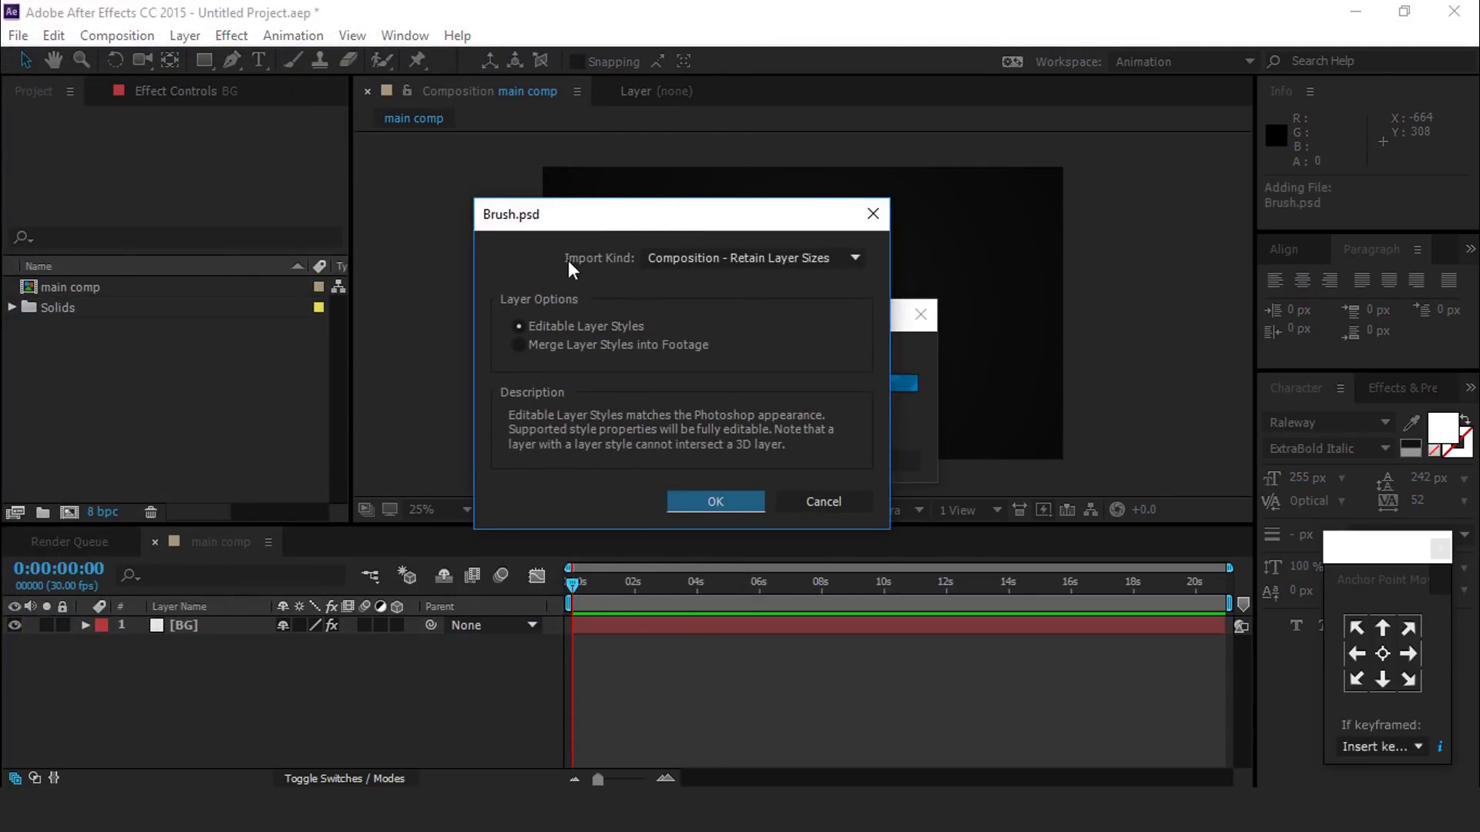
{"action": "left_click", "coordinate": [718, 260]}
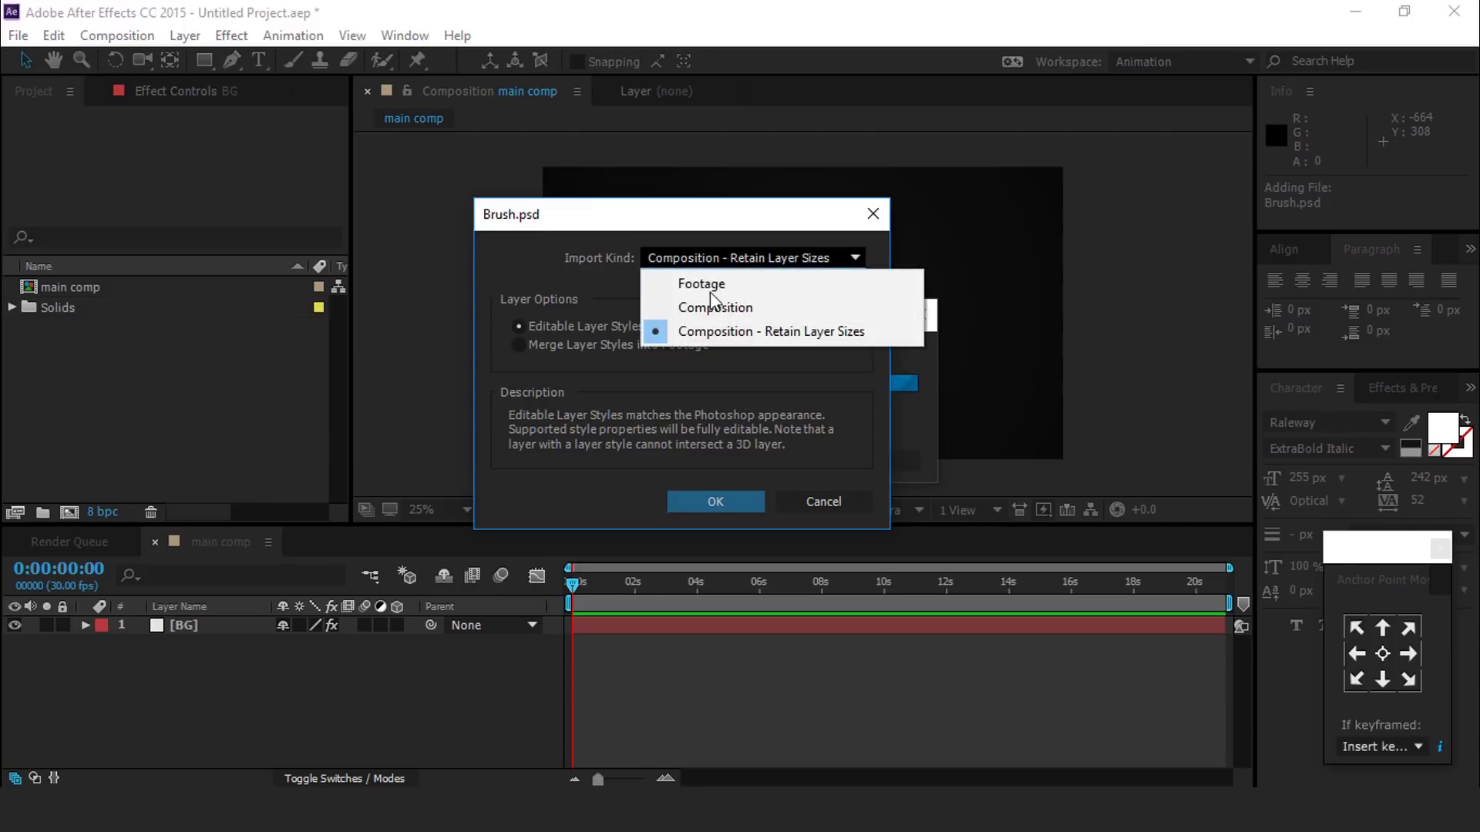
{"action": "left_click", "coordinate": [840, 332]}
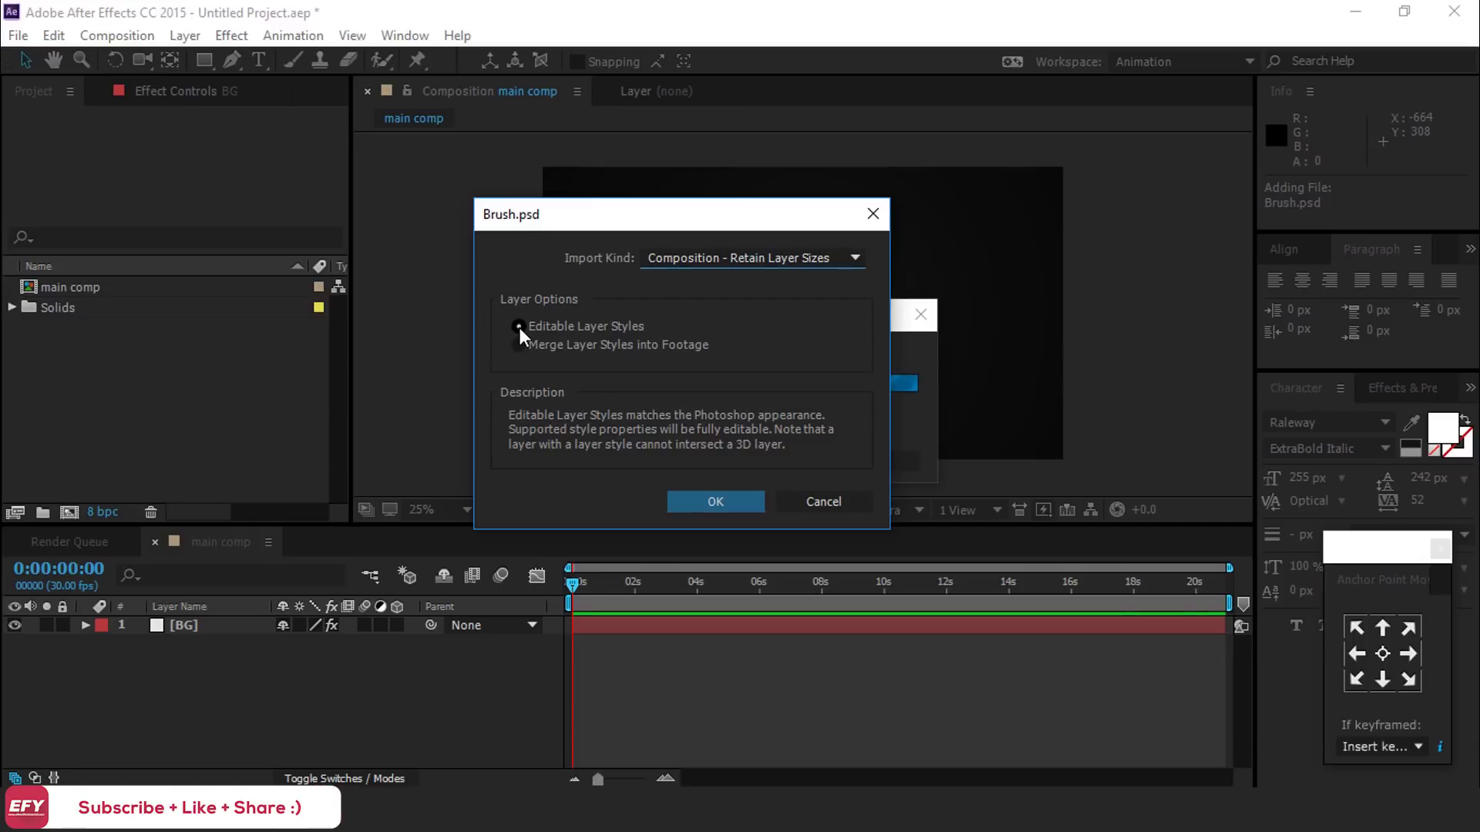
{"action": "left_click", "coordinate": [563, 326]}
{"action": "left_click", "coordinate": [728, 502]}
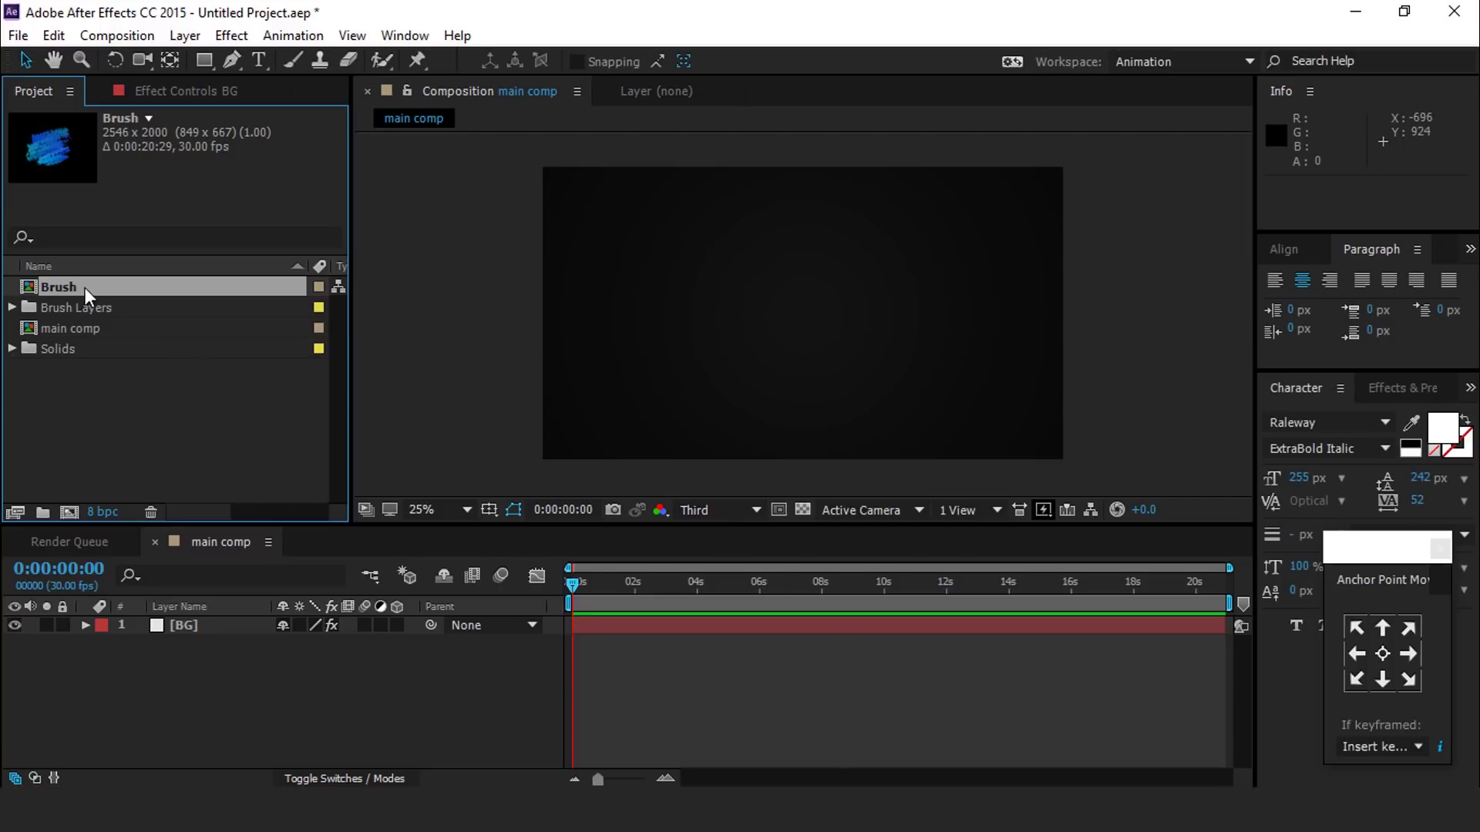
- Open the Brush comp and drag layers 1 and 2 down so layers stack 5, 4, 3, 2, 1
{"action": "double_click", "coordinate": [57, 287]}
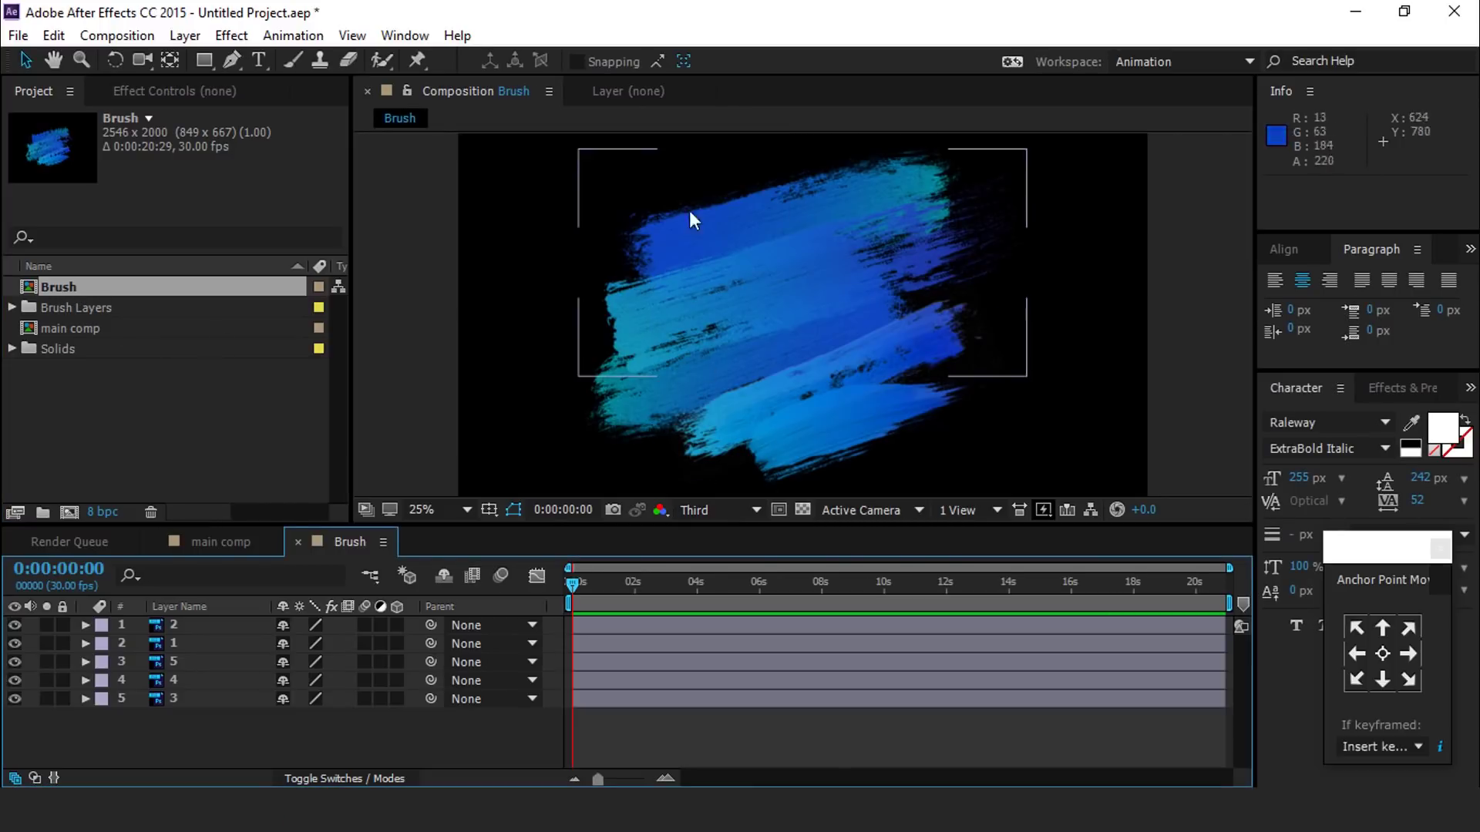
{"action": "key", "text": "comma"}
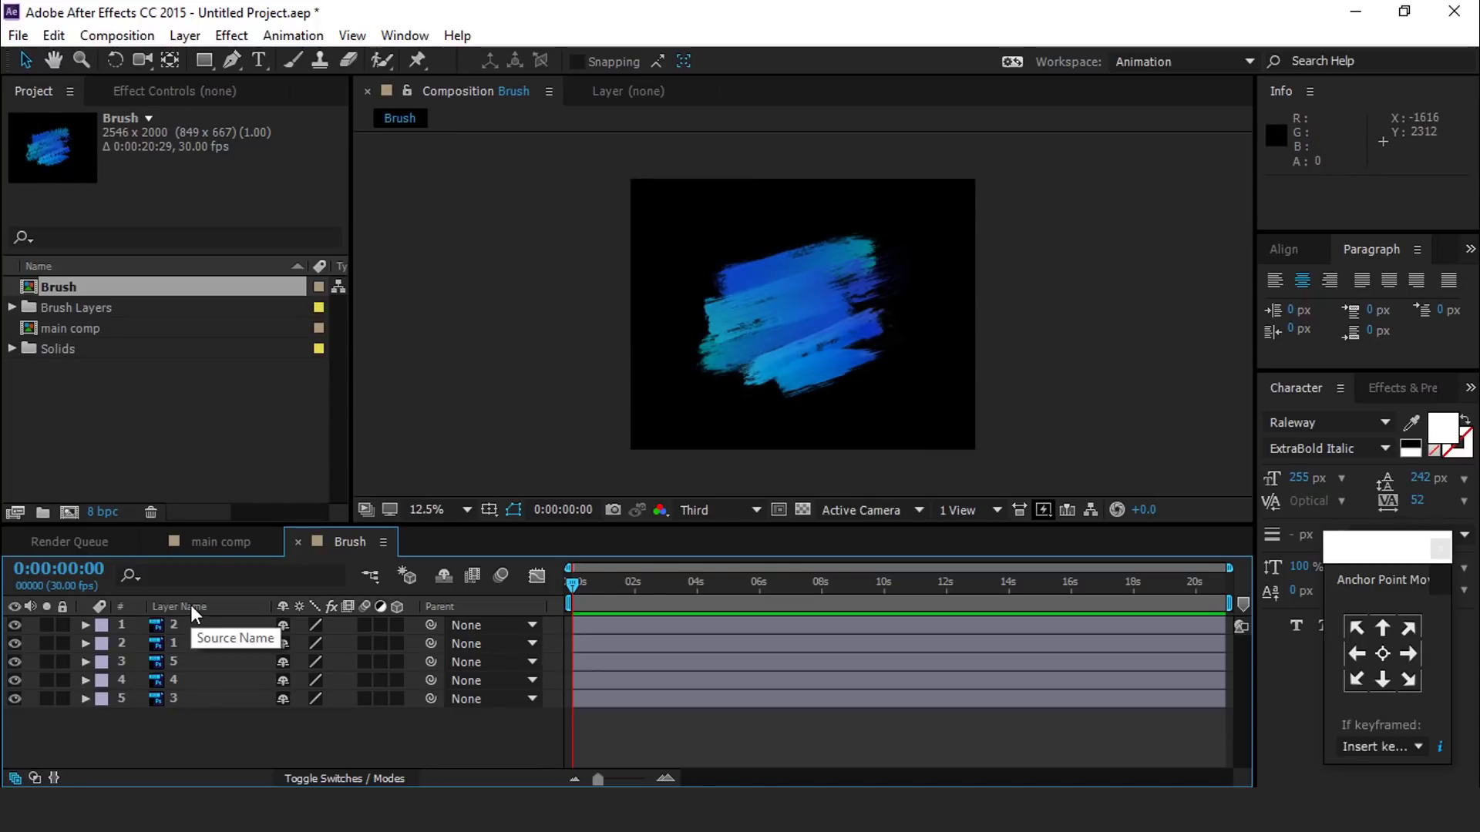
{"action": "left_click_drag", "start_coordinate": [192, 648], "coordinate": [185, 703]}
{"action": "left_click_drag", "start_coordinate": [189, 633], "coordinate": [185, 678]}
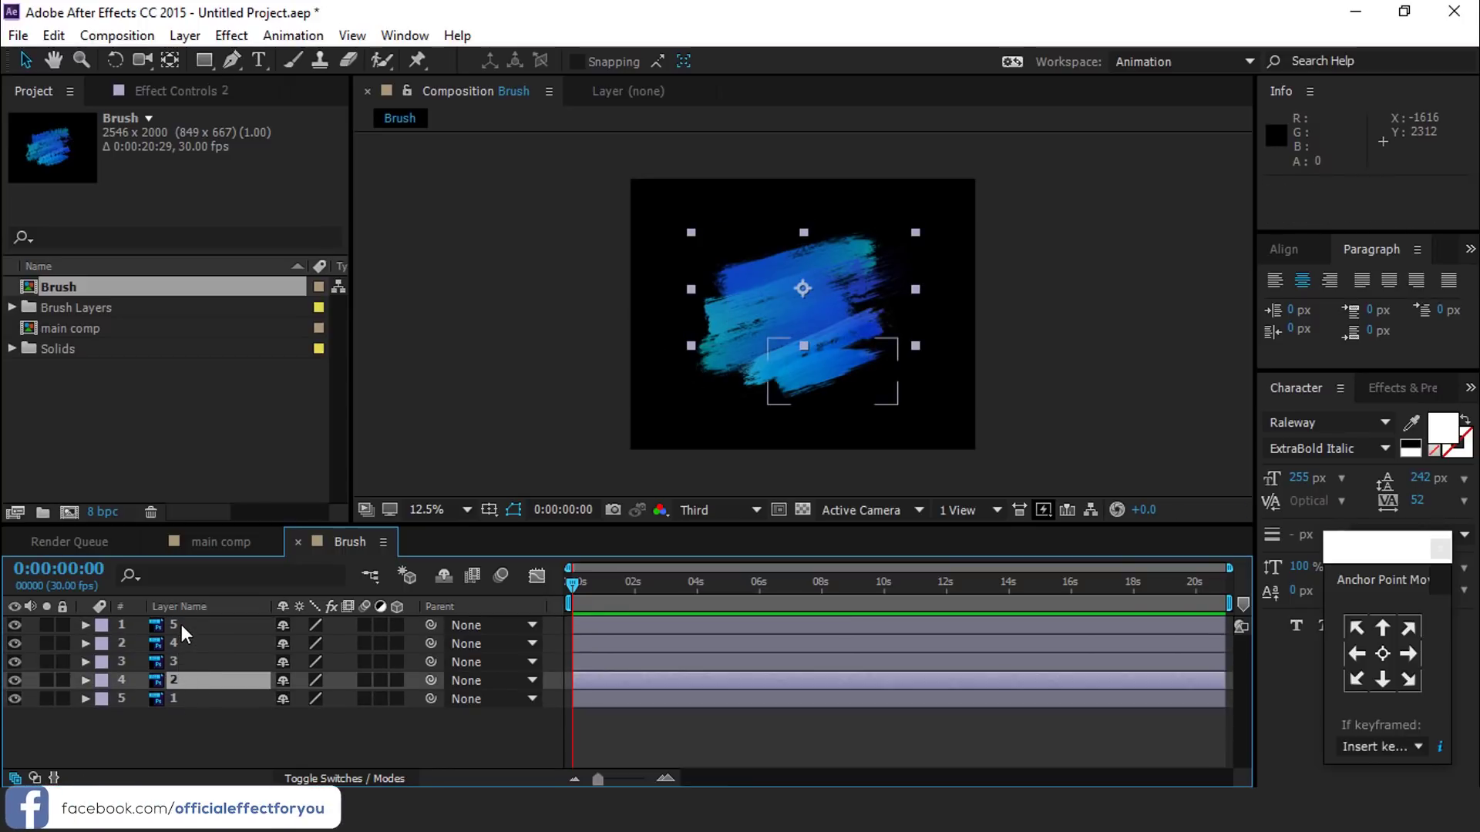
{"action": "left_click", "coordinate": [219, 723]}
{"action": "scroll", "coordinate": [808, 333], "scroll_direction": "up", "scroll_amount": 1}
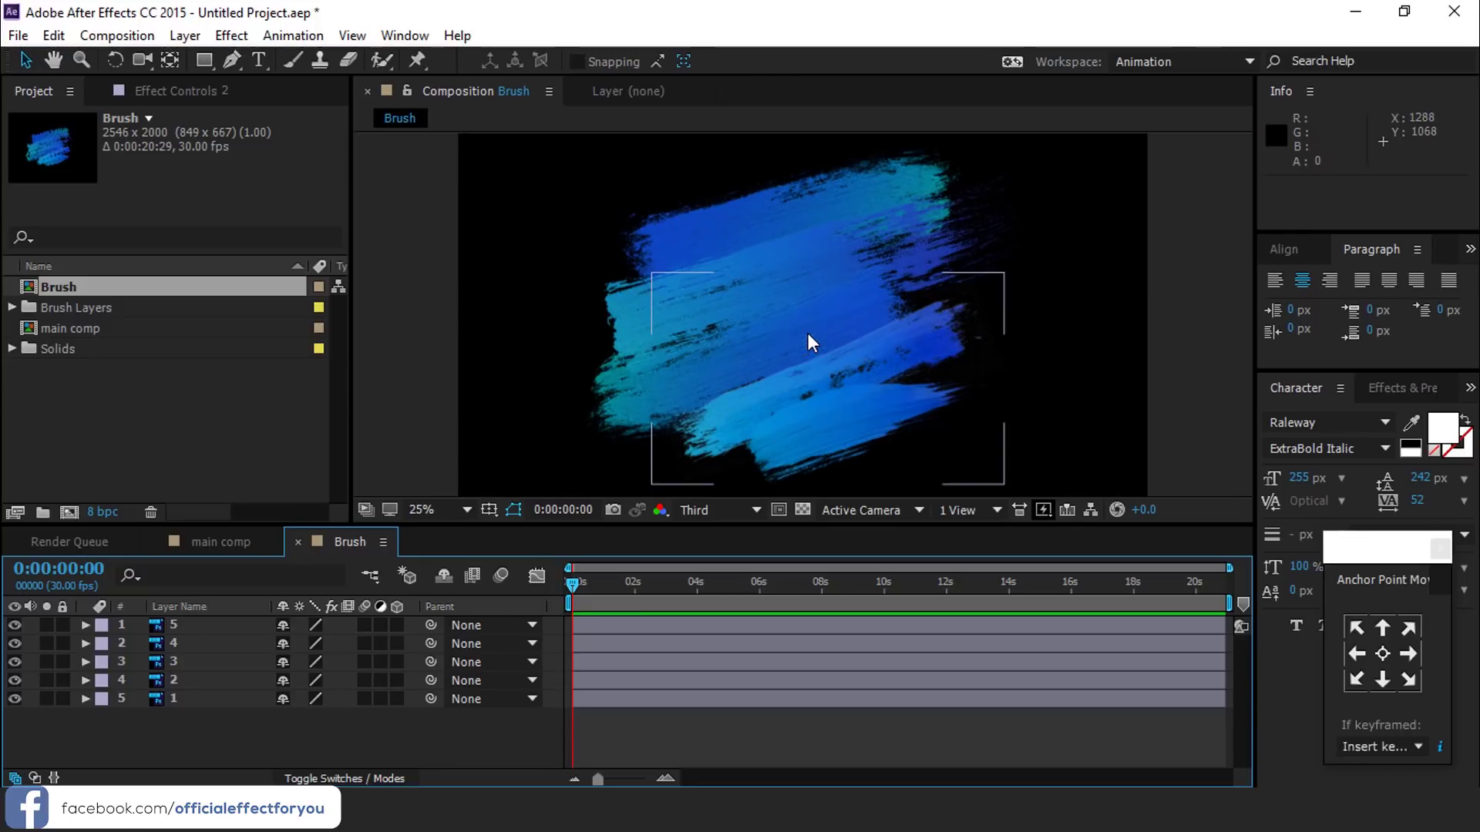
{"action": "left_click", "coordinate": [158, 698]}
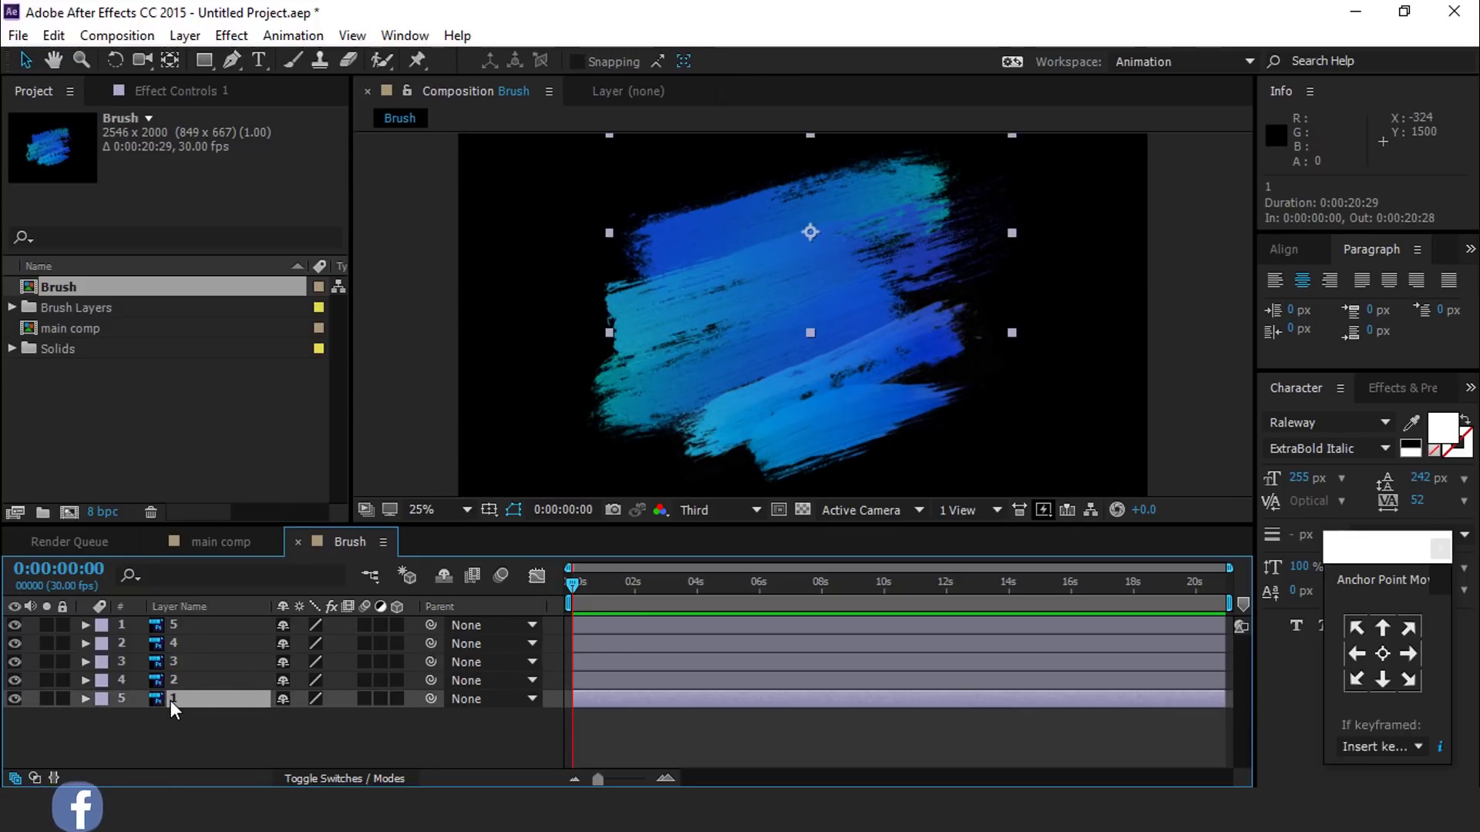
- Draw a rectangular mask over brush layer 1's upper strokes
{"action": "key", "text": "h"}
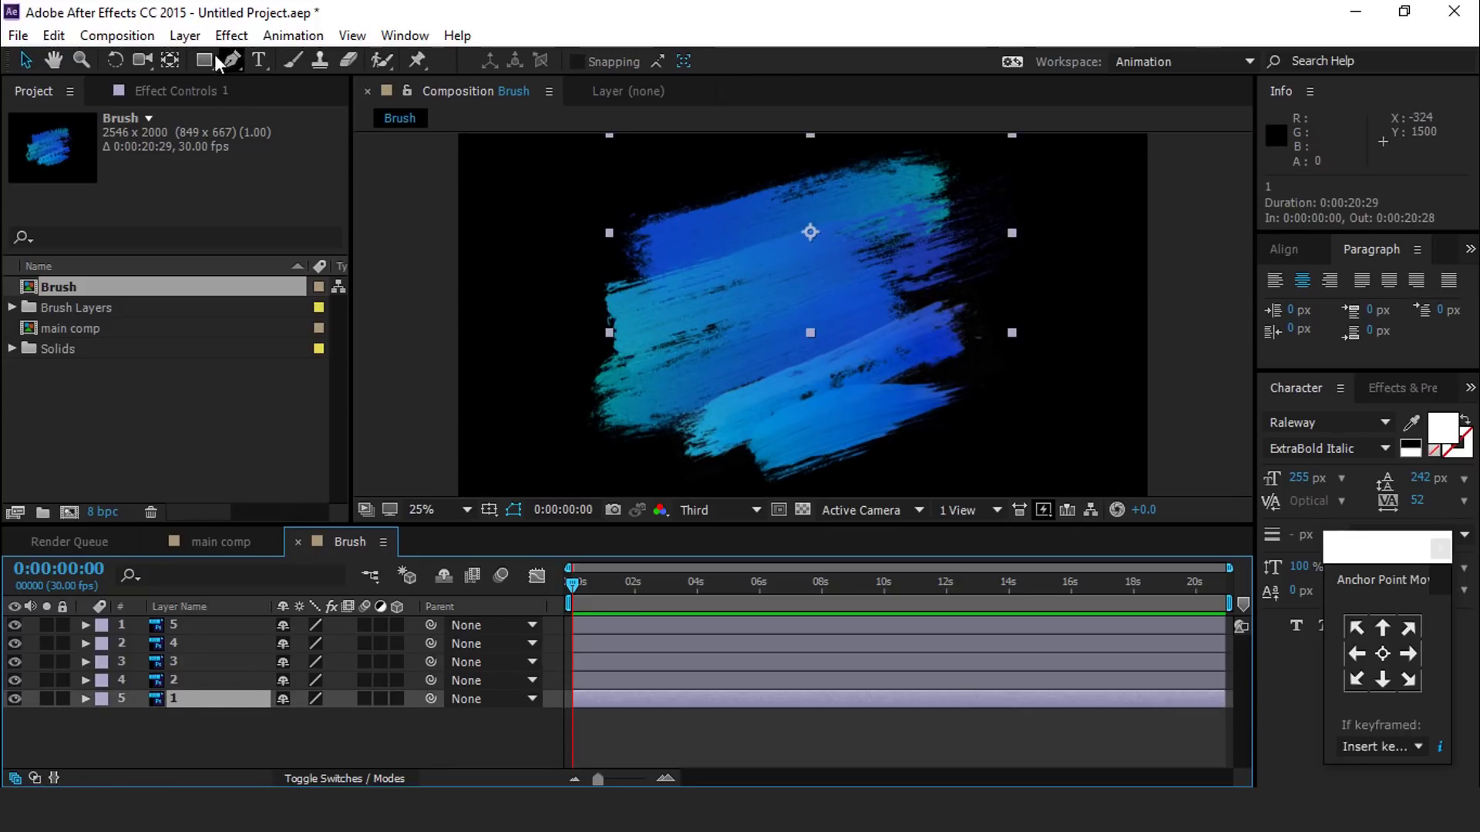
{"action": "left_click_drag", "start_coordinate": [945, 202], "coordinate": [950, 254]}
{"action": "mouse_move", "coordinate": [1034, 171]}
{"action": "left_mouse_down"}
{"action": "mouse_move", "coordinate": [991, 231]}
{"action": "mouse_move", "coordinate": [608, 343]}
{"action": "mouse_move", "coordinate": [590, 392]}
{"action": "left_mouse_up"}
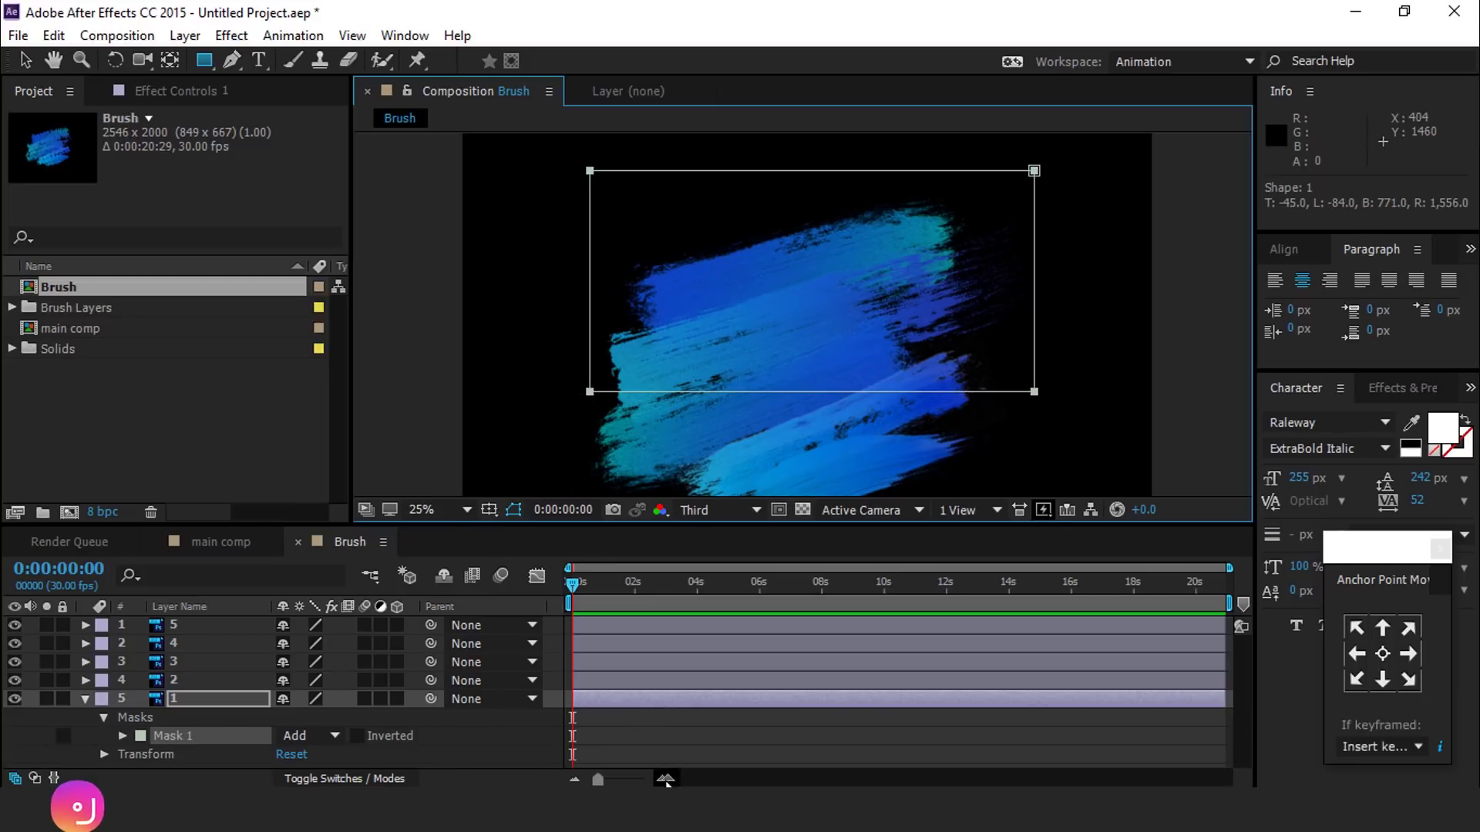
{"action": "left_click", "coordinate": [666, 778]}
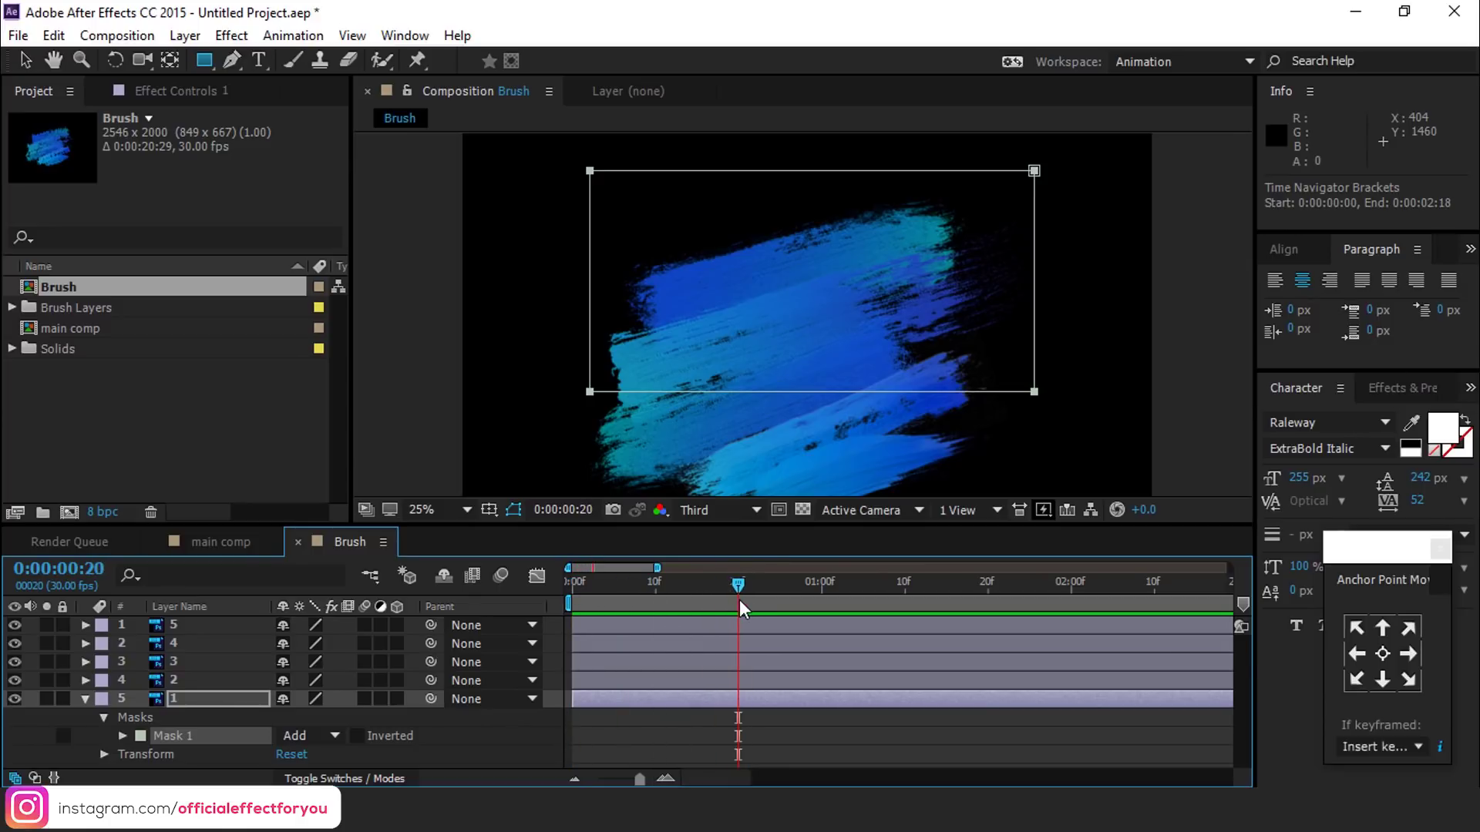
- Keyframe the mask path at frame 20, then squeeze it to a thin left strip at frame 0
{"action": "left_click", "coordinate": [122, 736]}
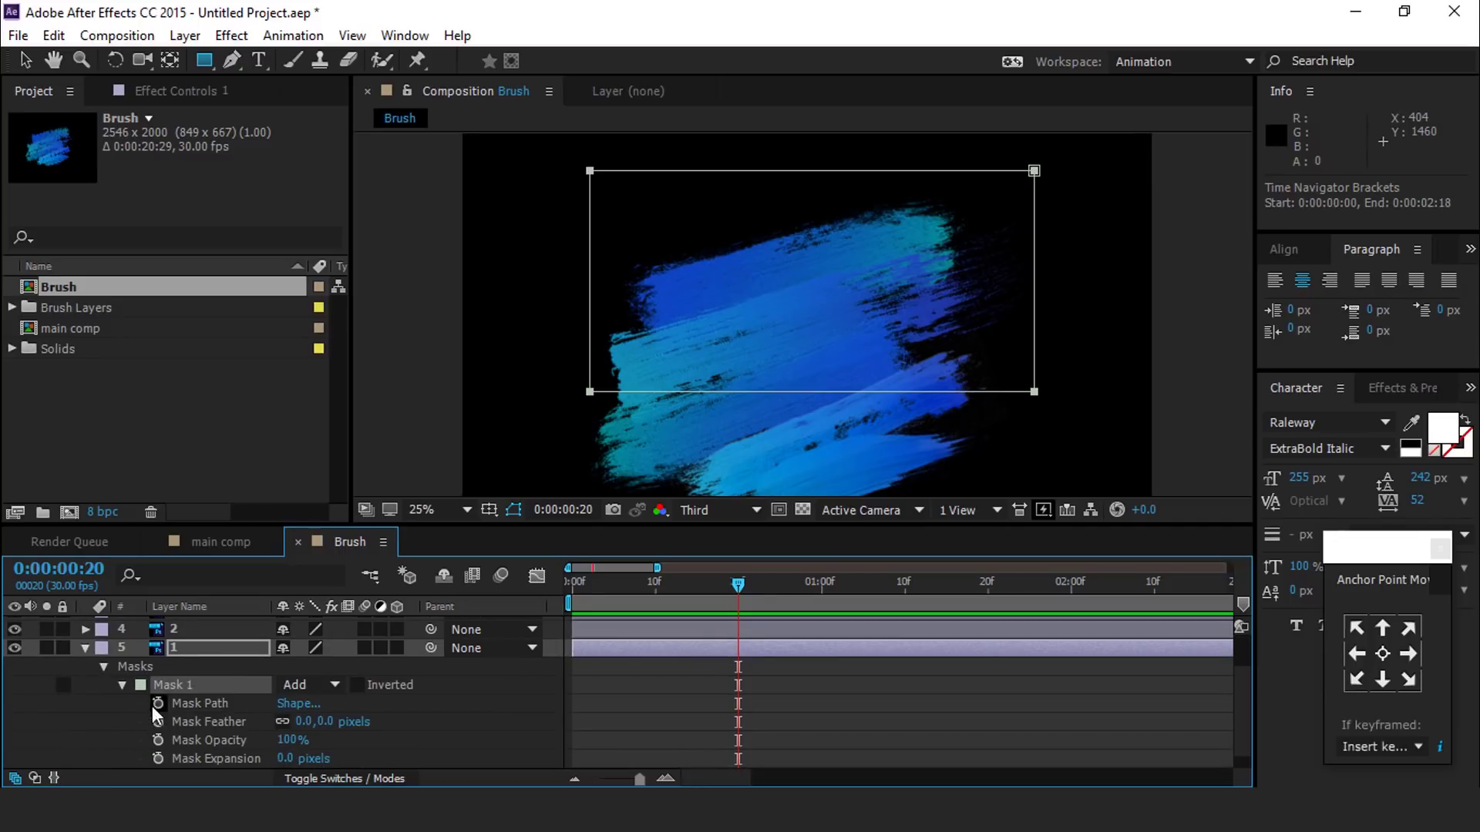
{"action": "left_click", "coordinate": [158, 703]}
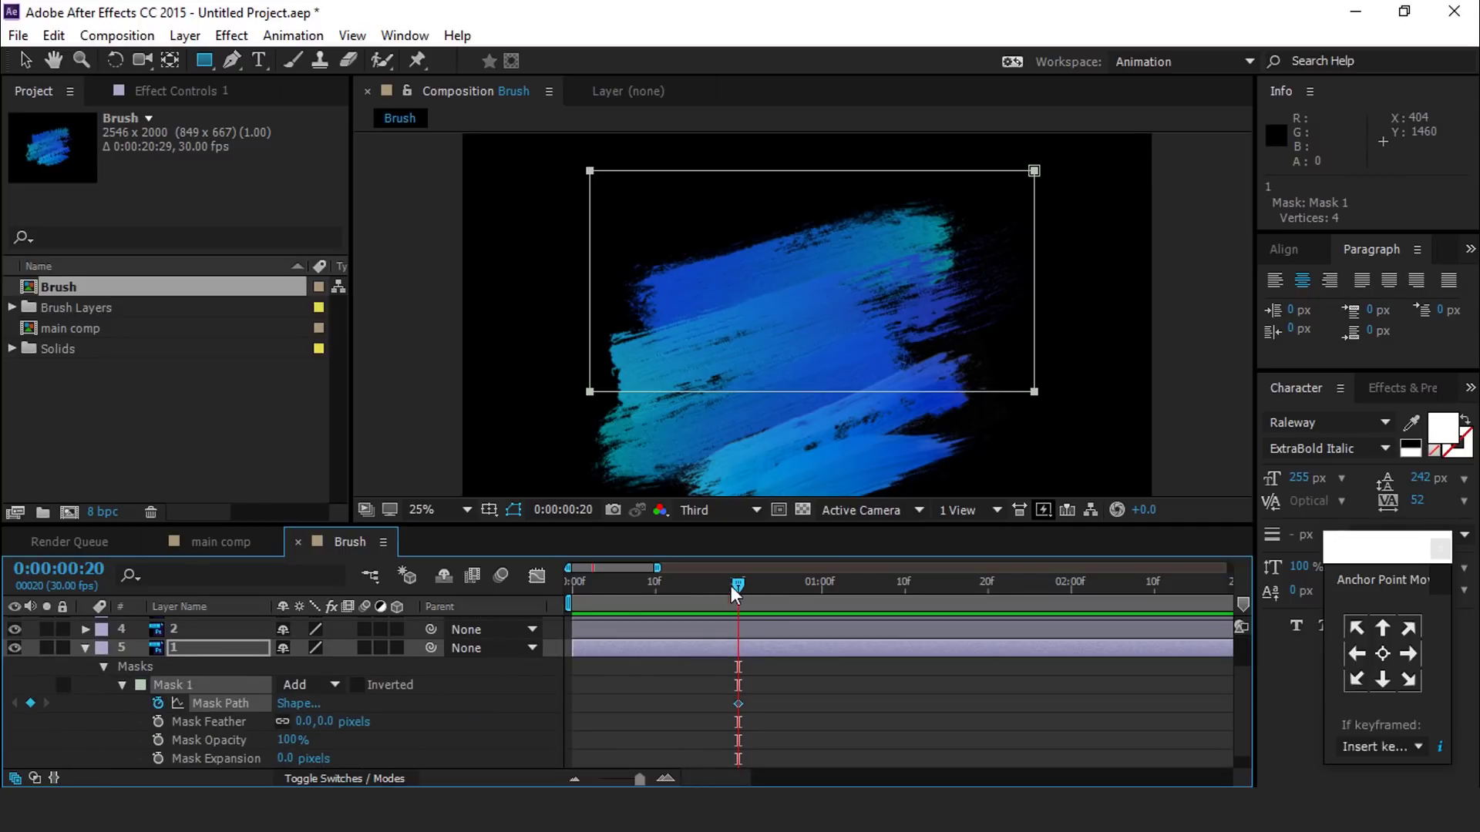
{"action": "left_click_drag", "start_coordinate": [734, 589], "coordinate": [550, 594]}
{"action": "left_click", "coordinate": [25, 63]}
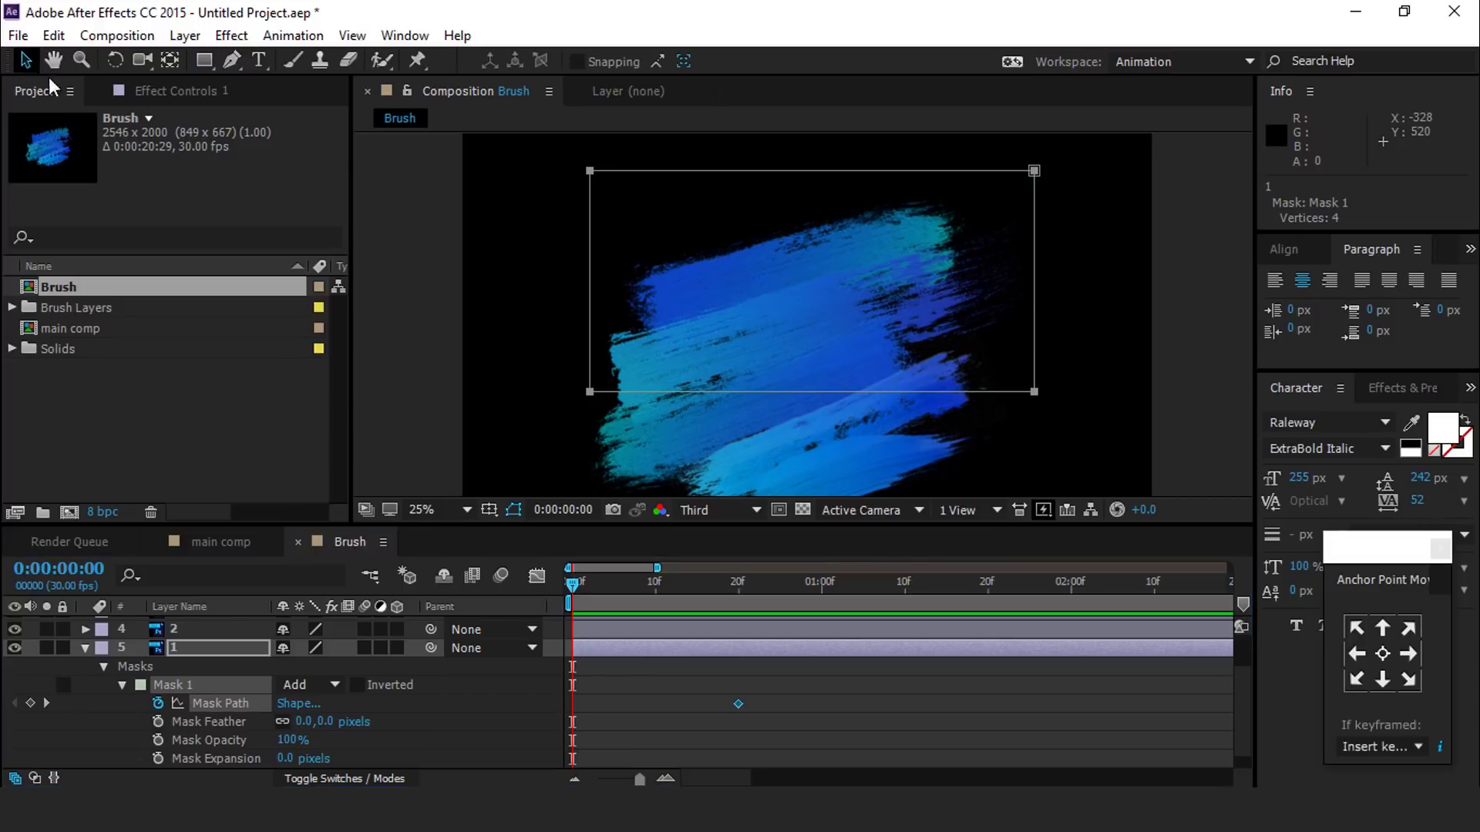
{"action": "double_click", "coordinate": [591, 172]}
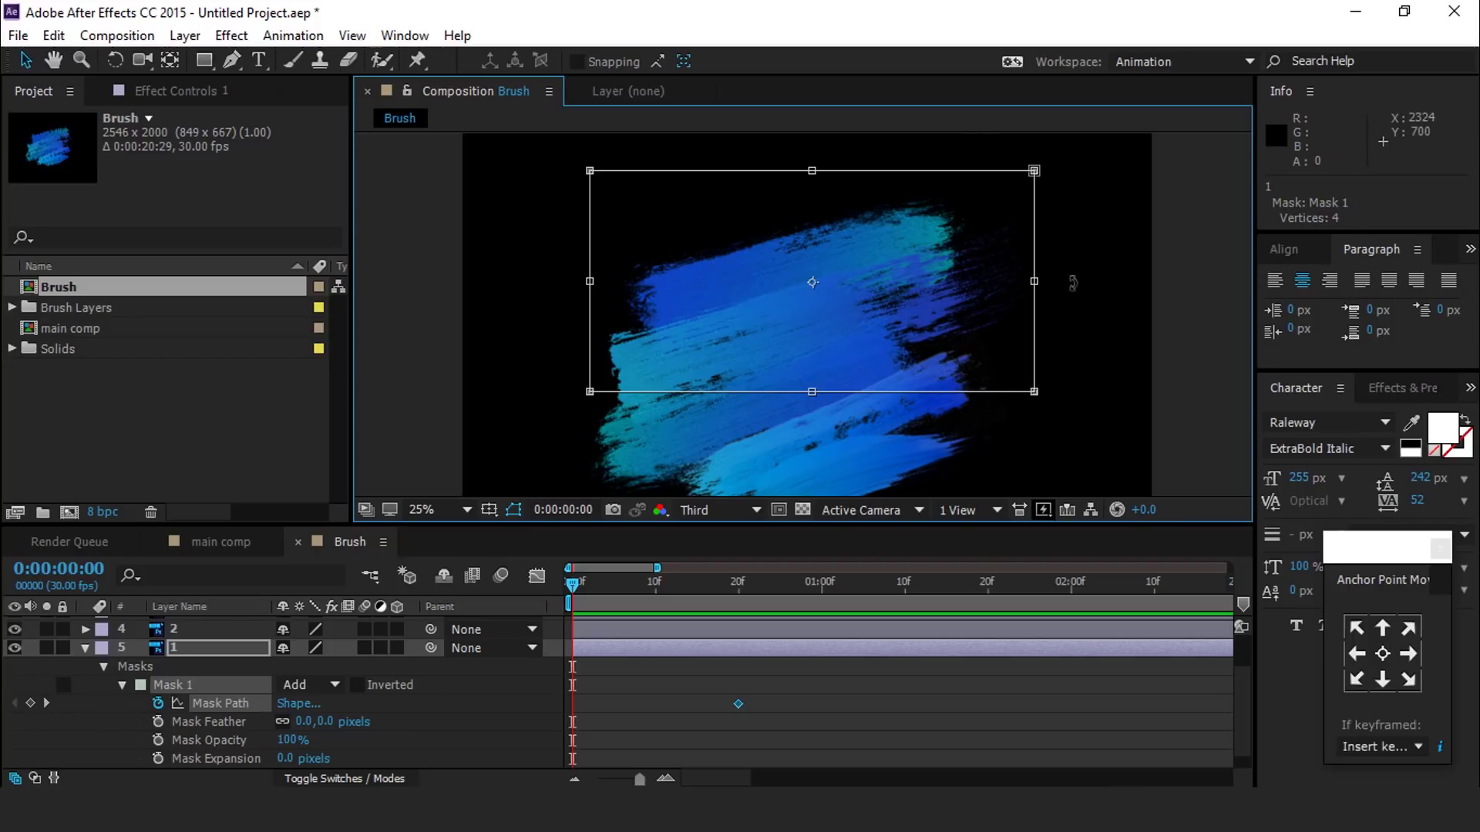
{"action": "left_click_drag", "start_coordinate": [1034, 282], "coordinate": [603, 307]}
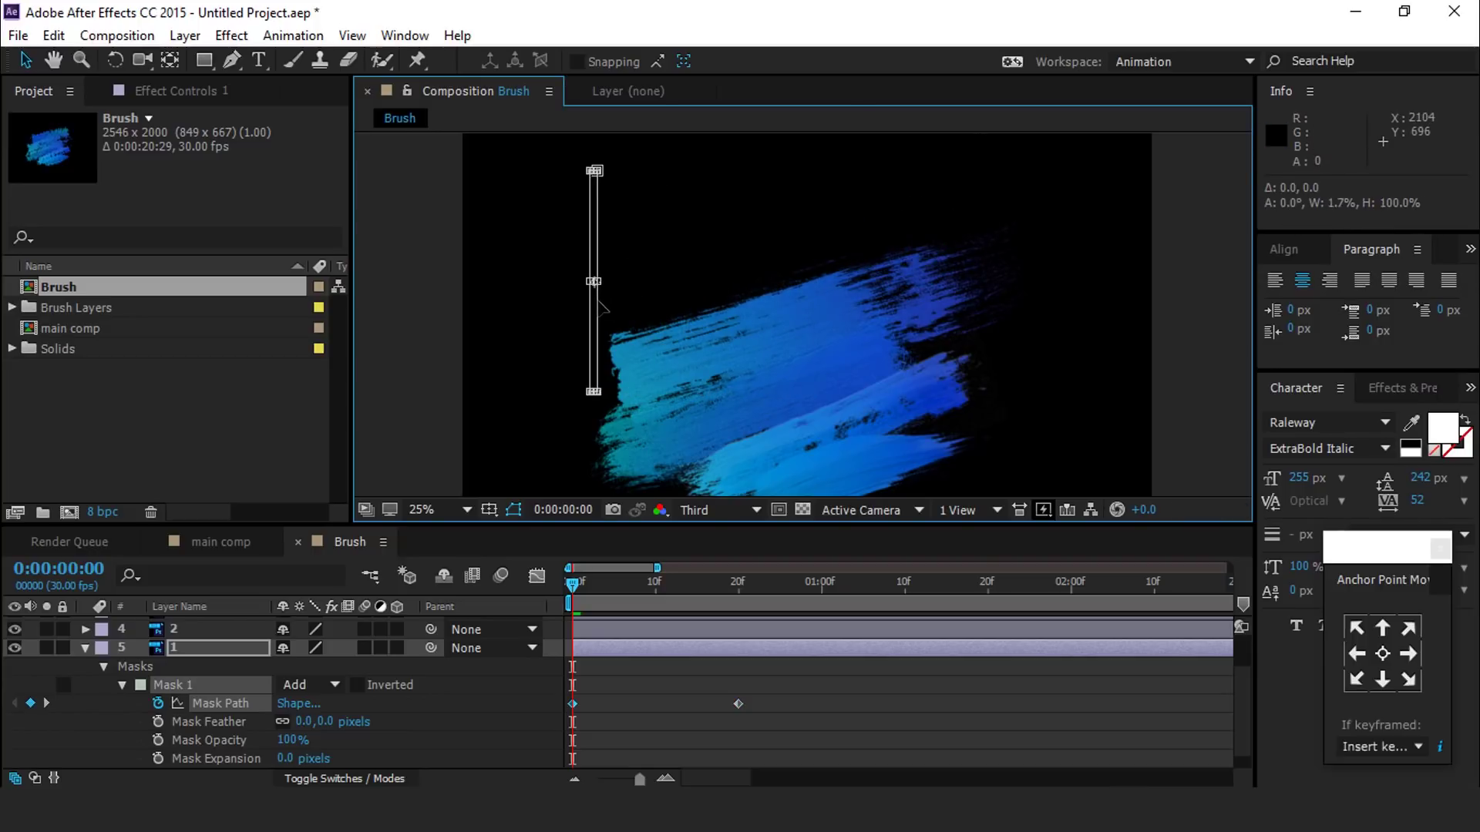
{"action": "left_click", "coordinate": [601, 629]}
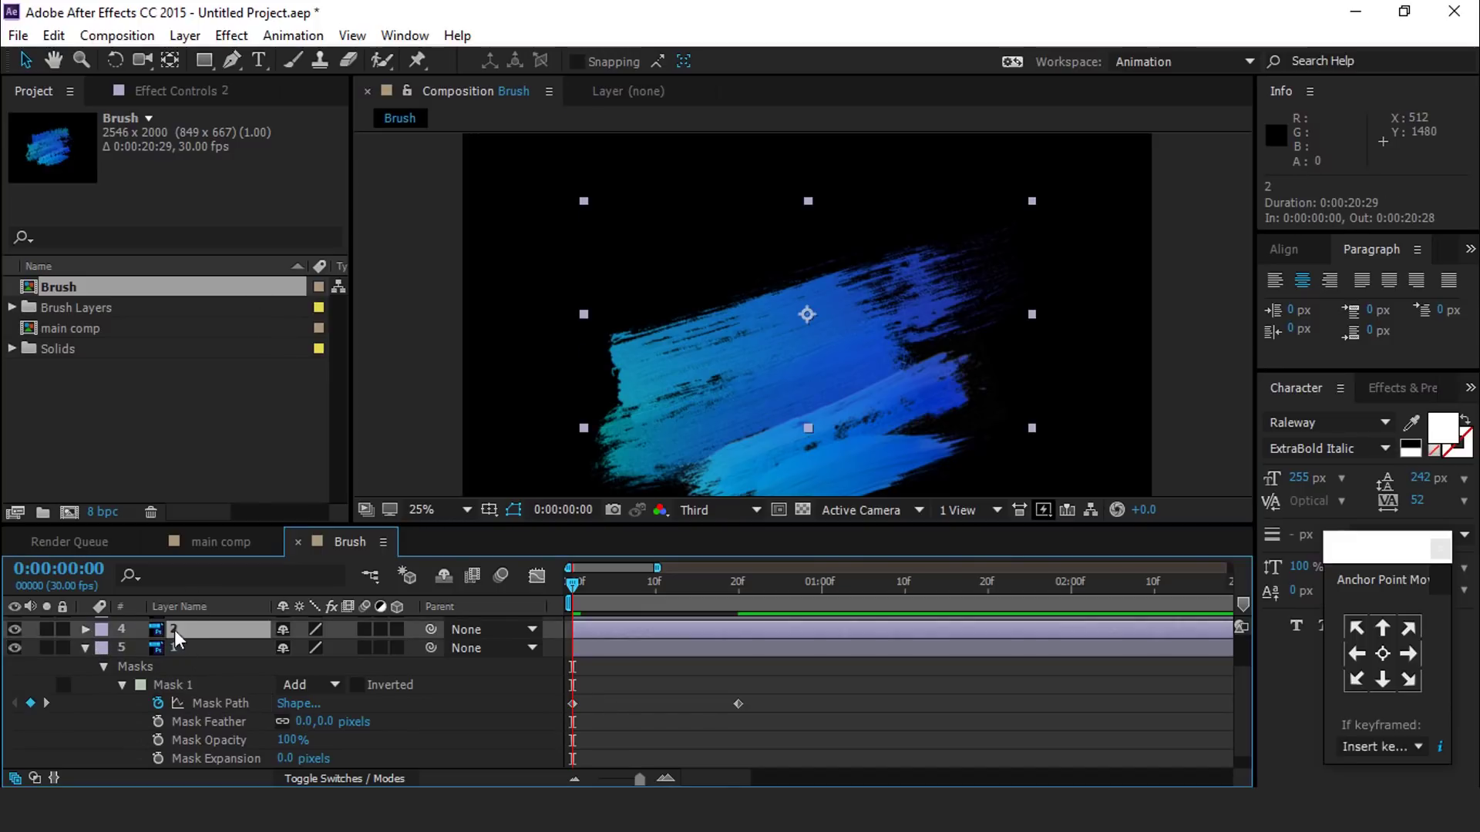
- Draw a rectangular mask around brush layer 2's stroke
{"action": "left_click", "coordinate": [122, 684]}
{"action": "left_click", "coordinate": [205, 61]}
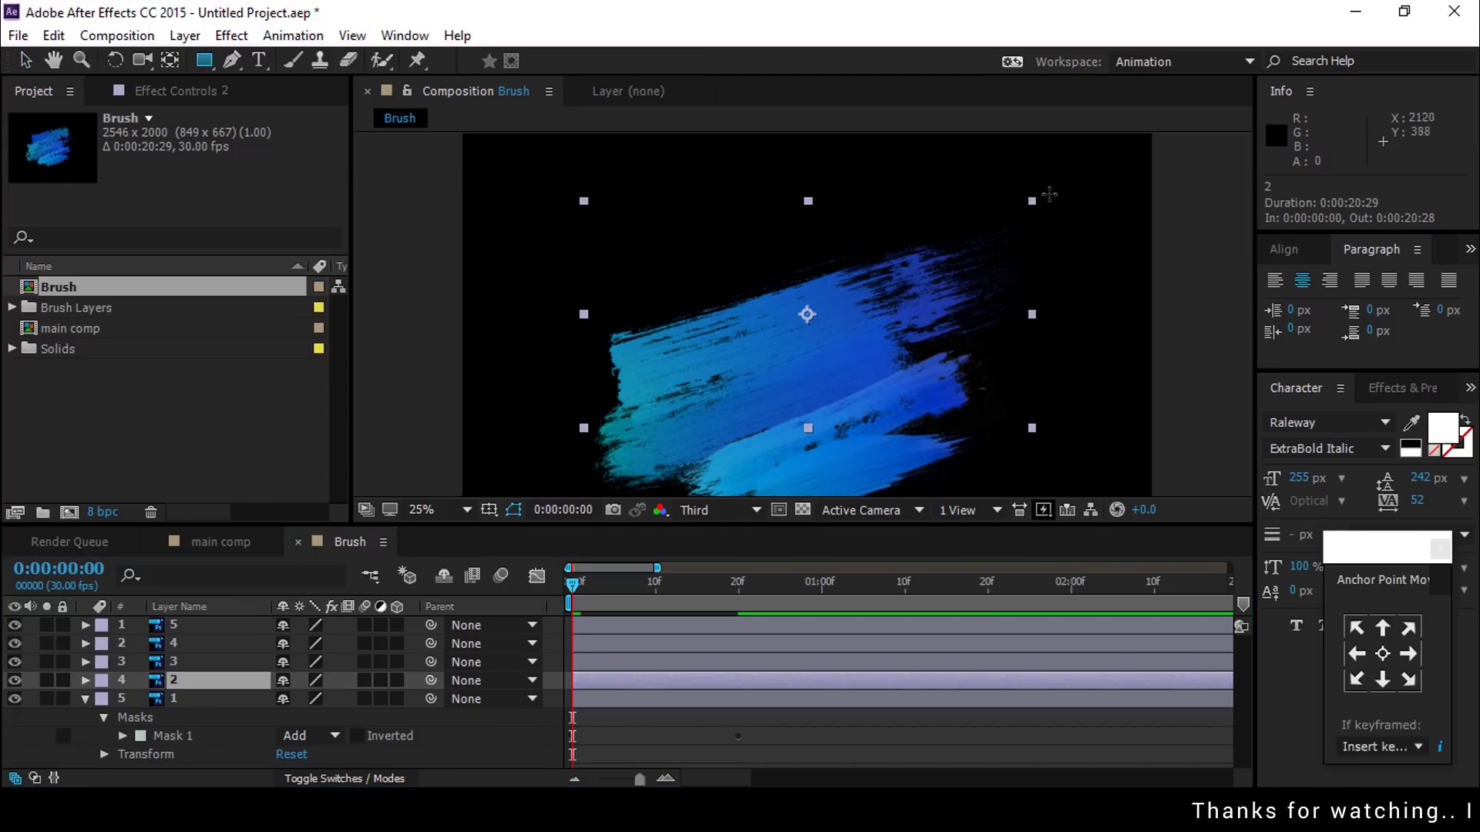
{"action": "left_click_drag", "start_coordinate": [1053, 192], "coordinate": [586, 448]}
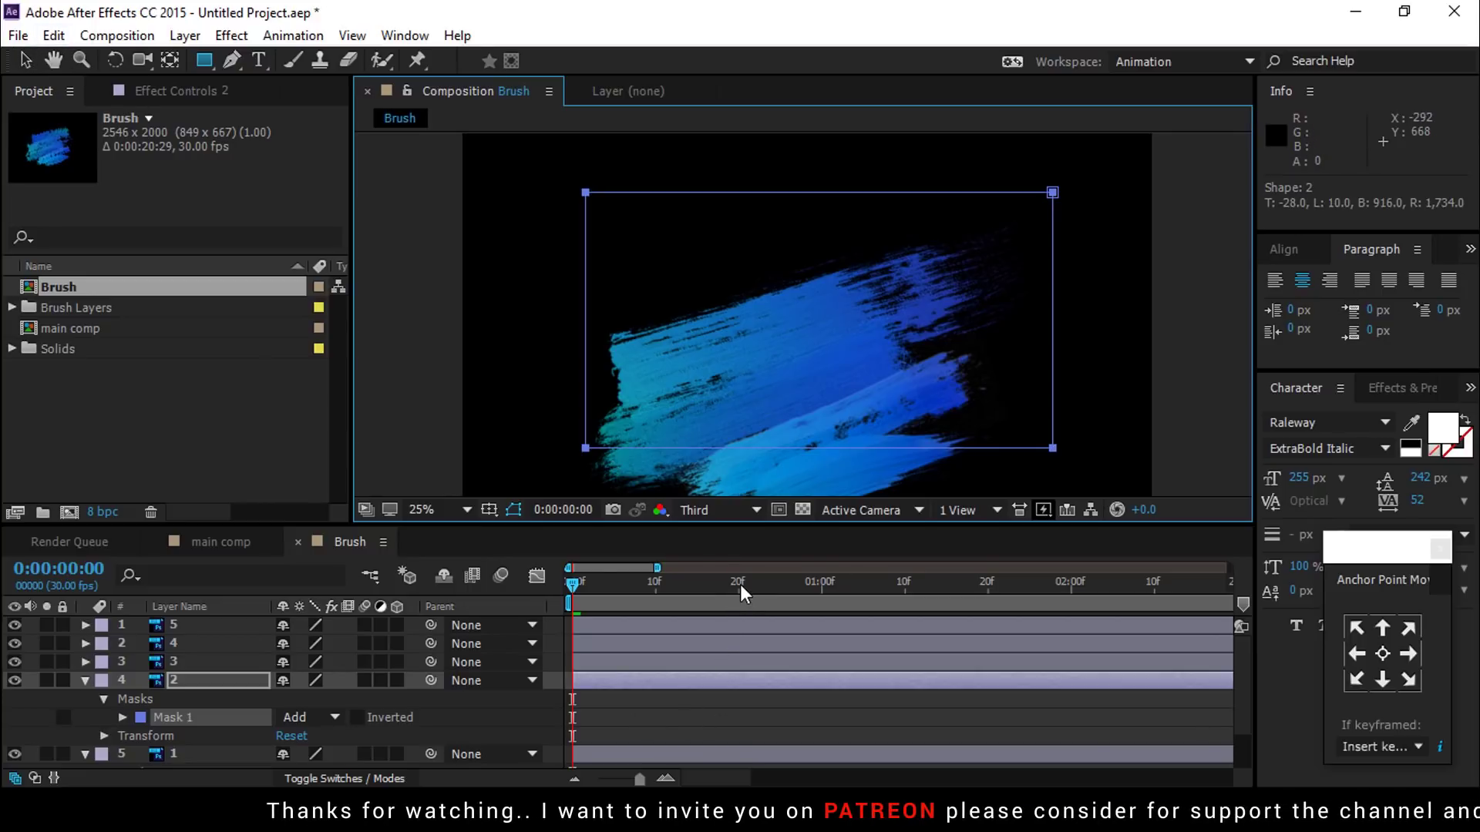
- Keyframe layer 2's mask path at frame 20 and squeeze it to a thin right strip at frame 0
{"action": "left_click", "coordinate": [738, 584]}
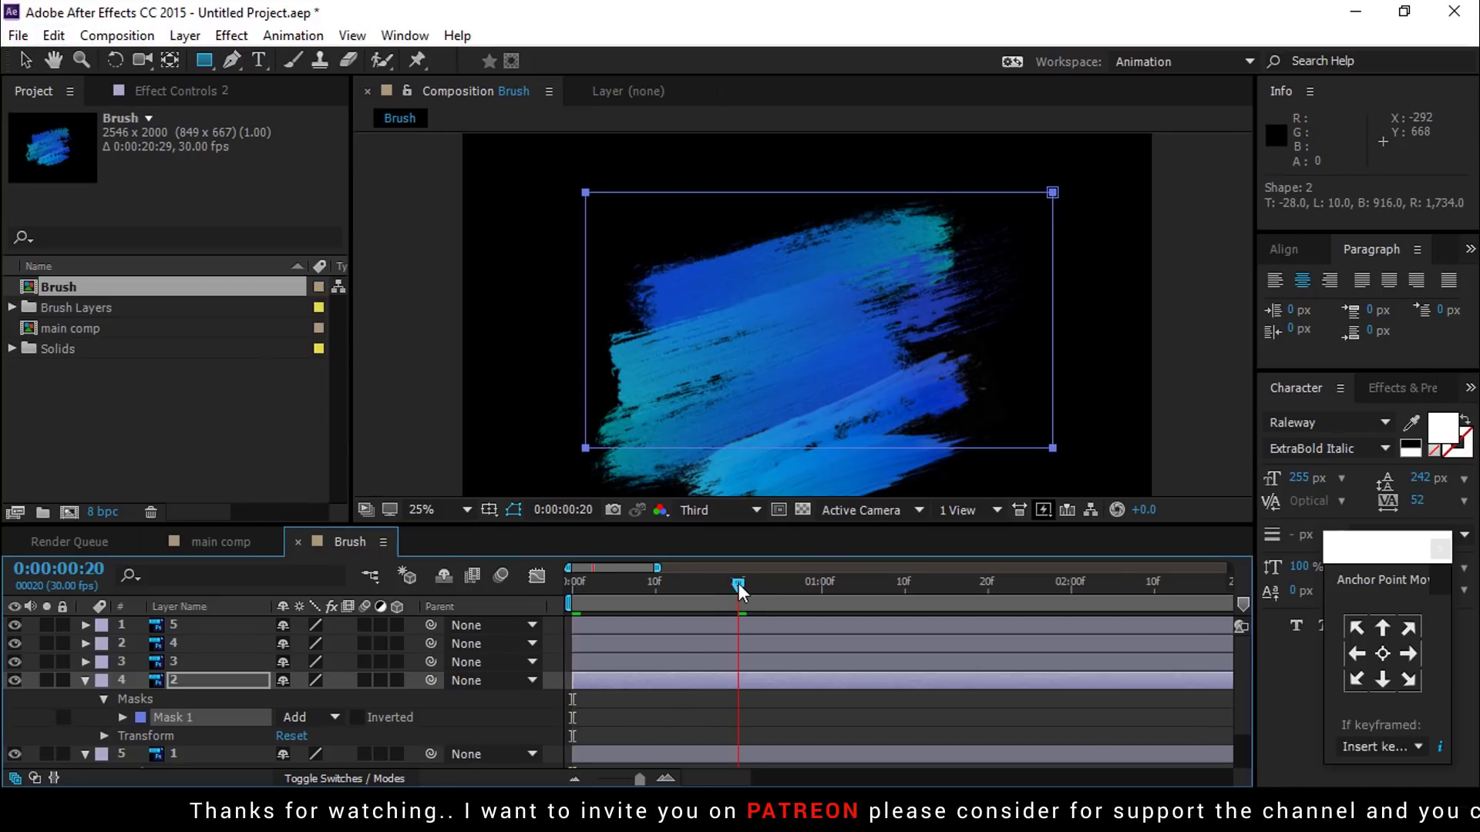
{"action": "left_click", "coordinate": [121, 716]}
{"action": "left_click", "coordinate": [158, 704]}
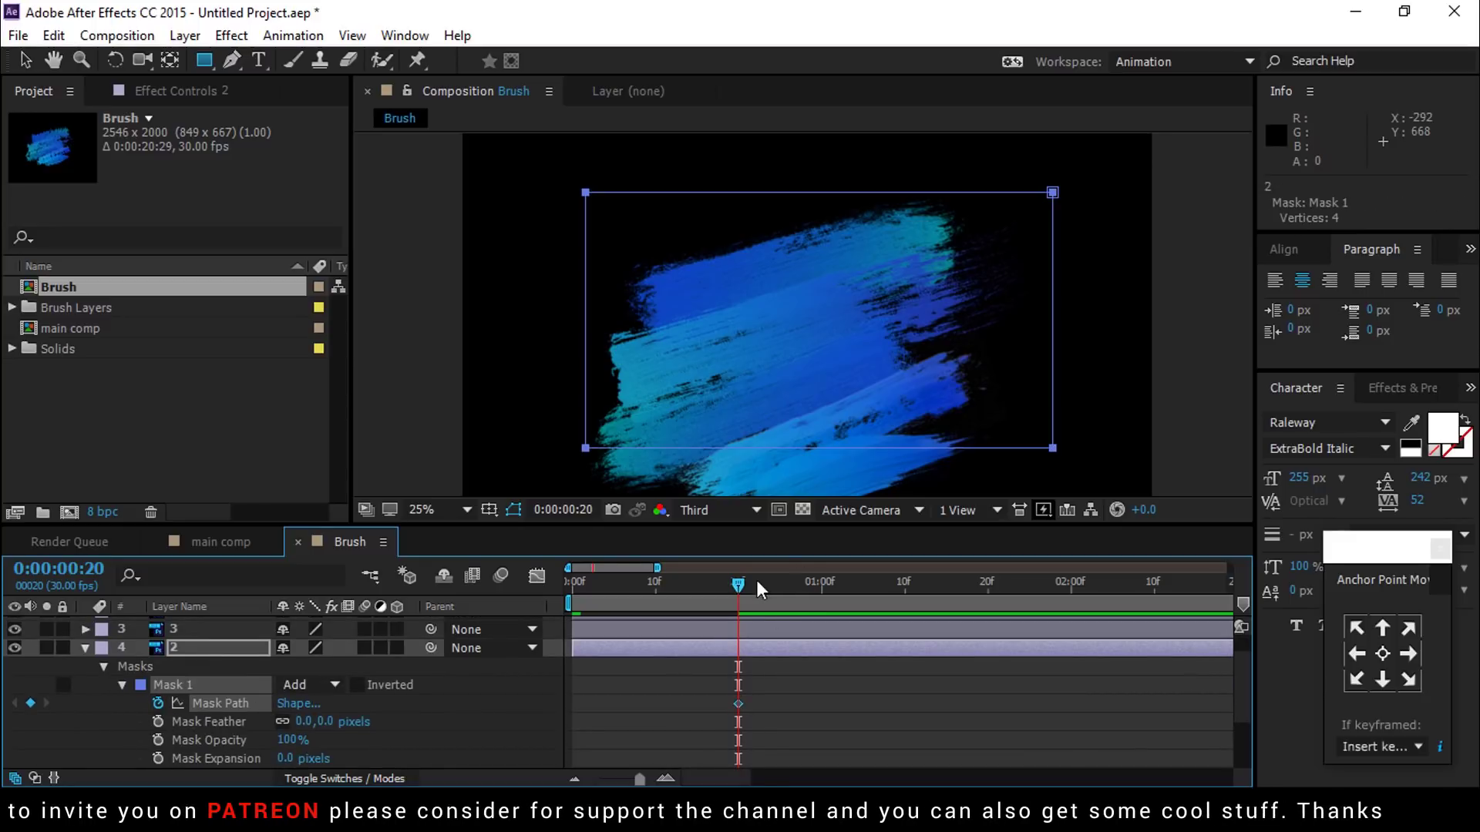
{"action": "left_click_drag", "start_coordinate": [718, 584], "coordinate": [520, 598]}
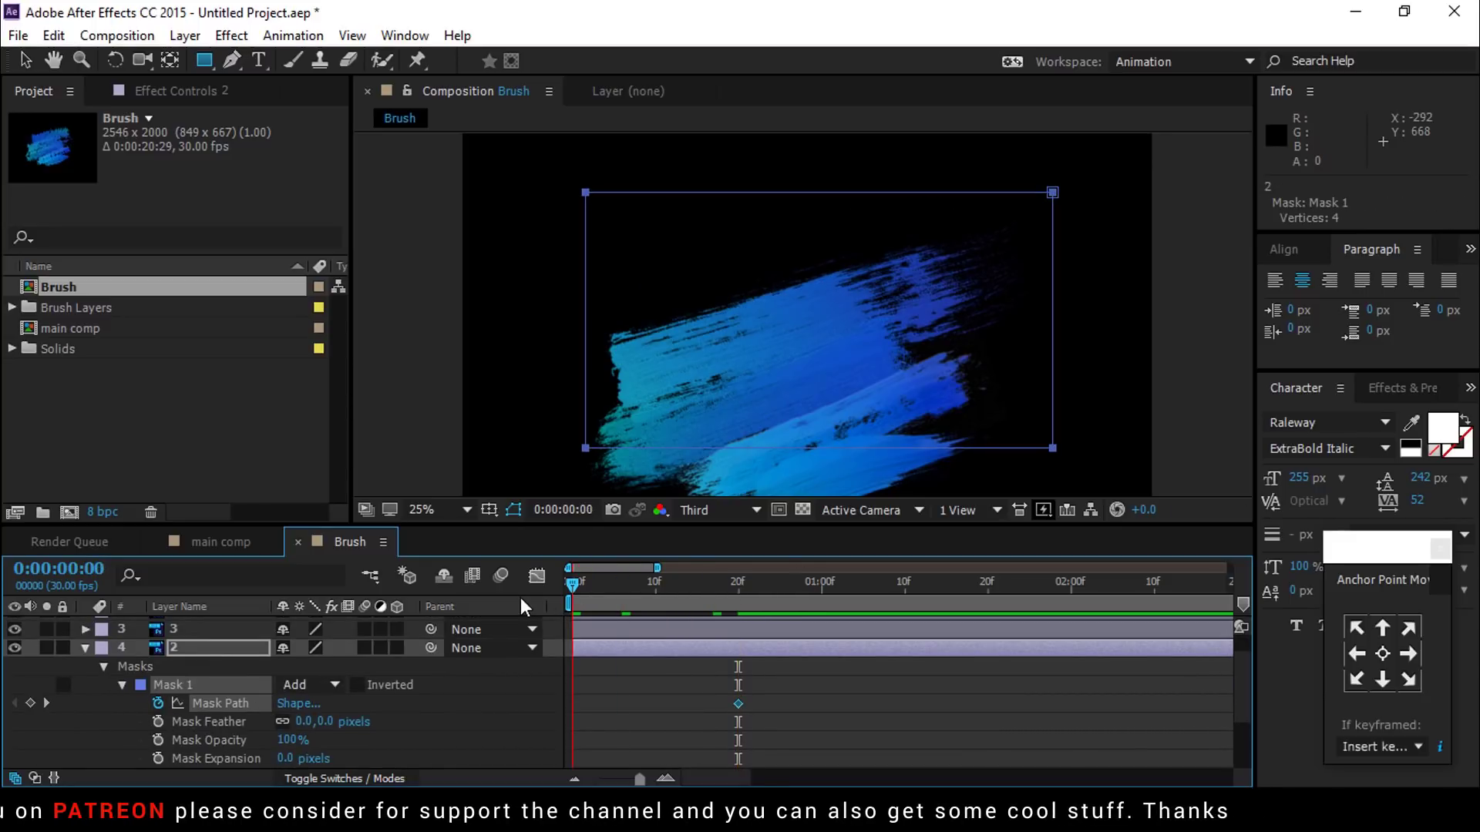
{"action": "left_click", "coordinate": [27, 61]}
{"action": "double_click", "coordinate": [585, 319]}
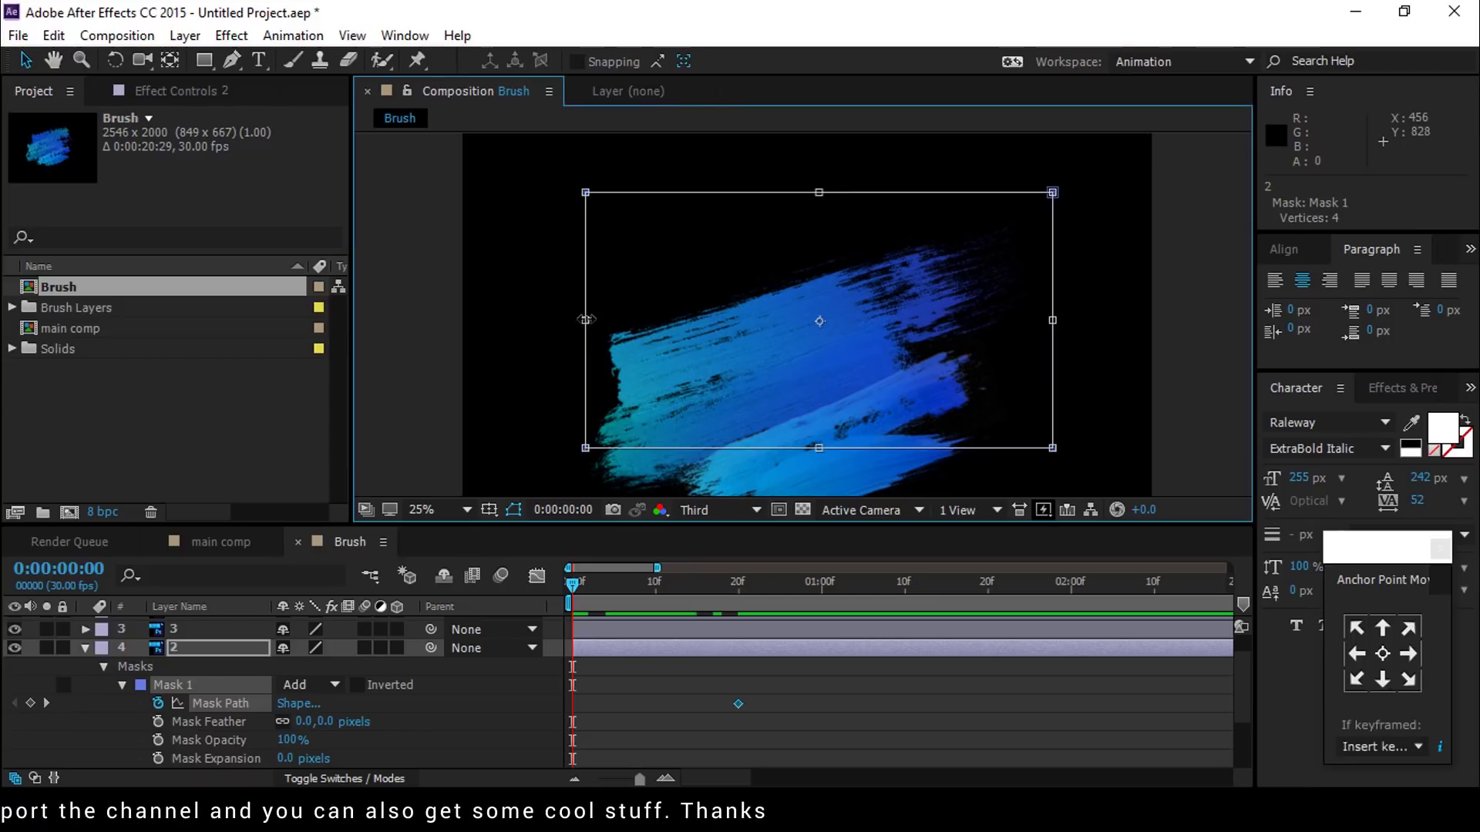
{"action": "left_click_drag", "start_coordinate": [586, 320], "coordinate": [1039, 316]}
{"action": "mouse_move", "coordinate": [575, 598]}
{"action": "left_mouse_down"}
{"action": "mouse_move", "coordinate": [751, 596]}
{"action": "mouse_move", "coordinate": [581, 591]}
{"action": "mouse_move", "coordinate": [574, 609]}
{"action": "left_mouse_up"}
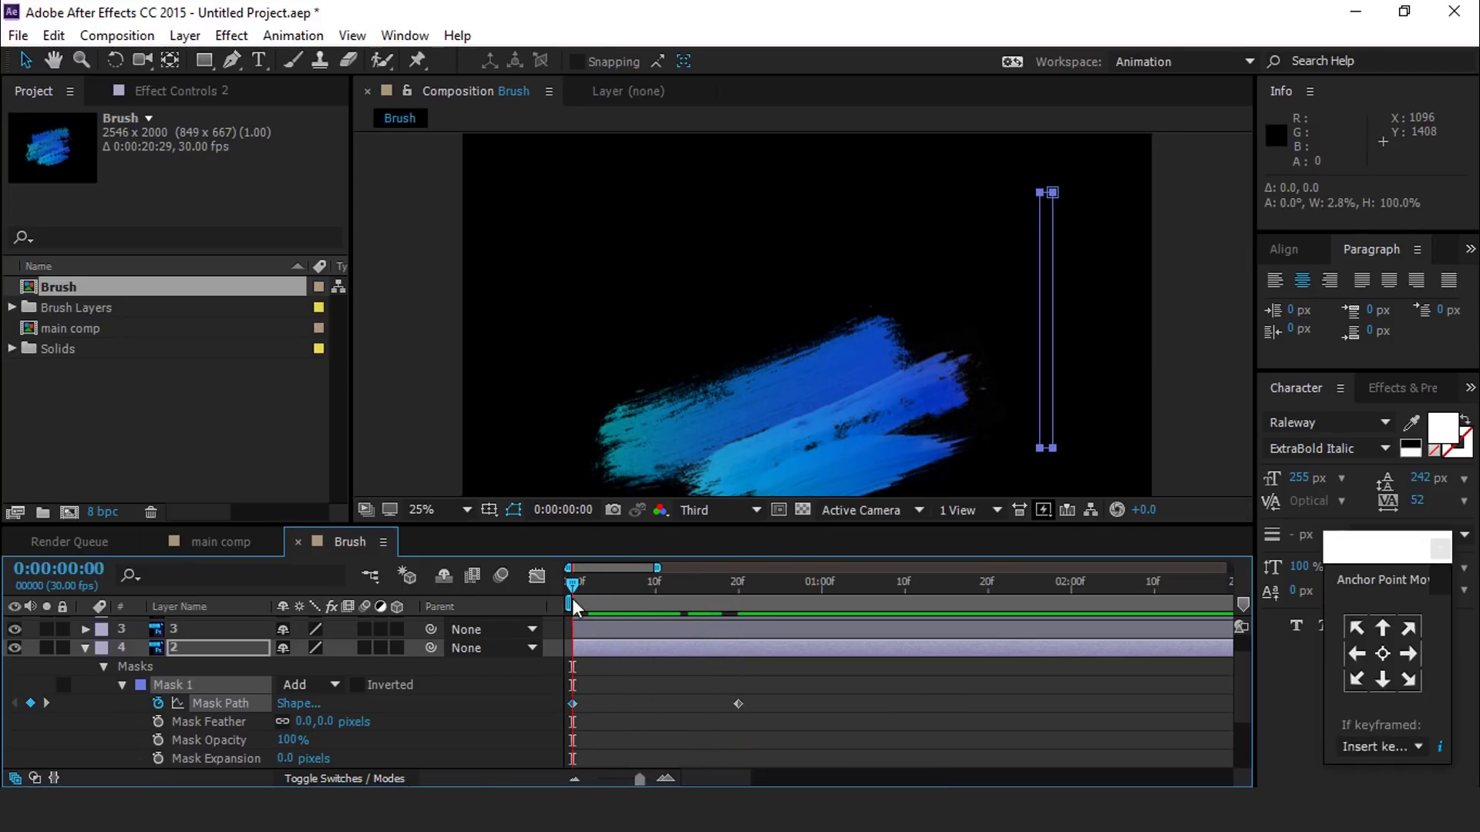
{"action": "left_click", "coordinate": [84, 649]}
- Mask brush layer 3, keyframe it at frame 20 and squeeze it to a thin left strip at 0
{"action": "left_click", "coordinate": [100, 662]}
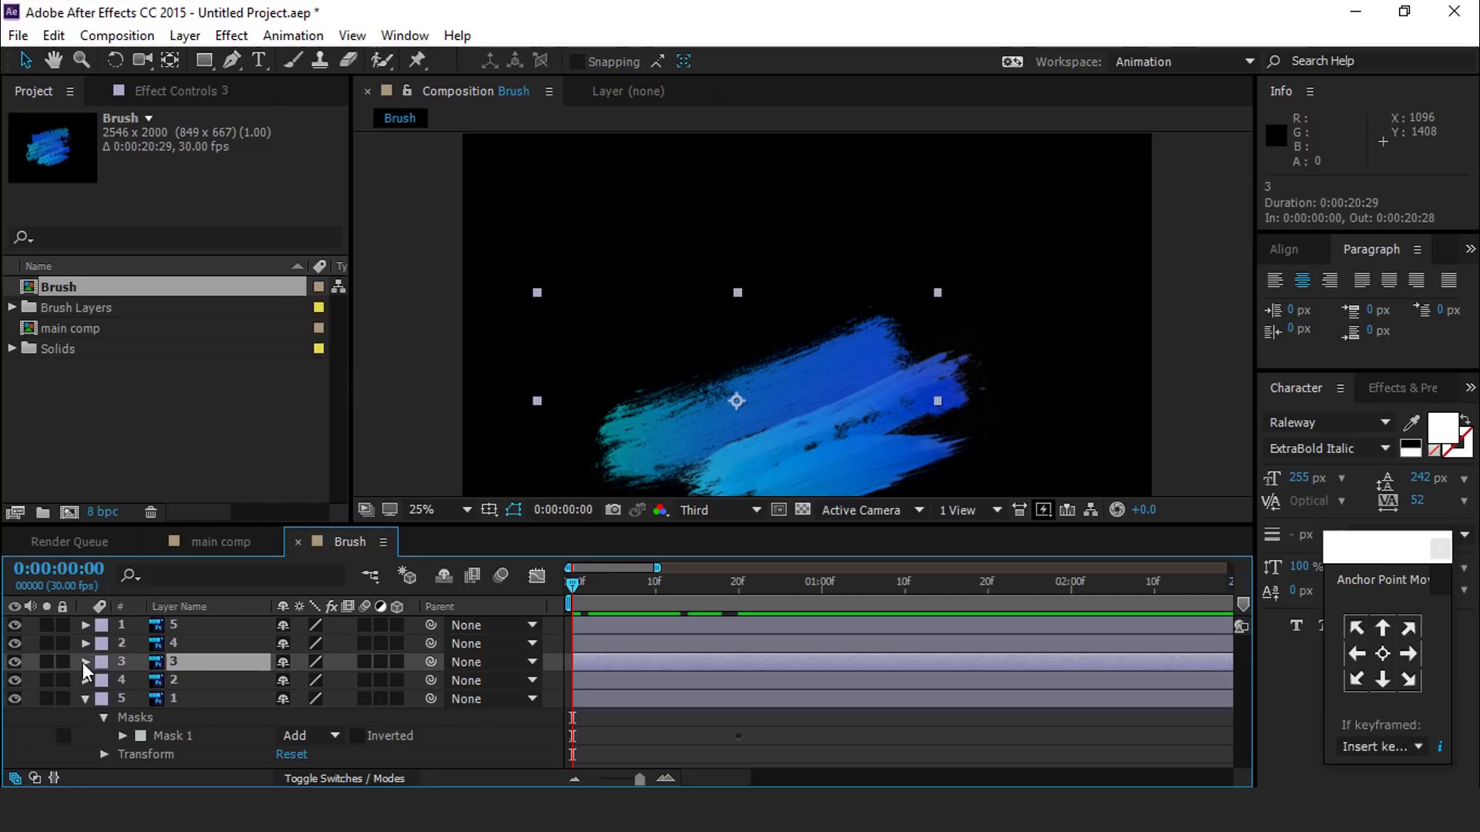
{"action": "key", "text": "h"}
{"action": "left_click_drag", "start_coordinate": [922, 362], "coordinate": [986, 263]}
{"action": "left_click_drag", "start_coordinate": [1026, 182], "coordinate": [637, 406]}
{"action": "key", "text": "m"}
{"action": "key", "text": "m"}
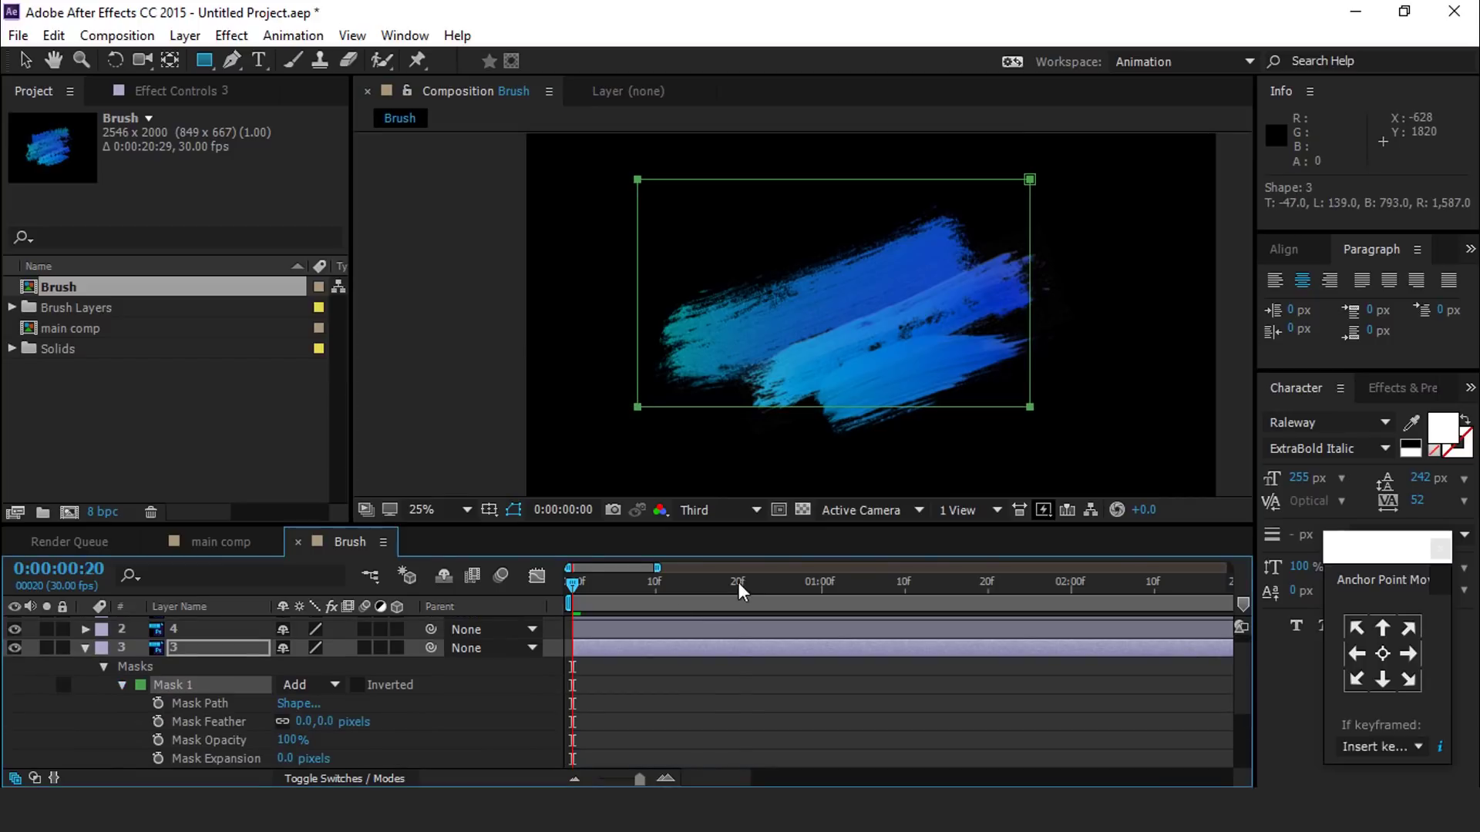
{"action": "key", "text": "v"}
{"action": "left_click_drag", "start_coordinate": [1032, 310], "coordinate": [669, 309]}
- Mask brush layer 4, keyframe it at frame 20 and squeeze it to a thin right strip at 0
{"action": "key", "text": "ctrl+Up"}
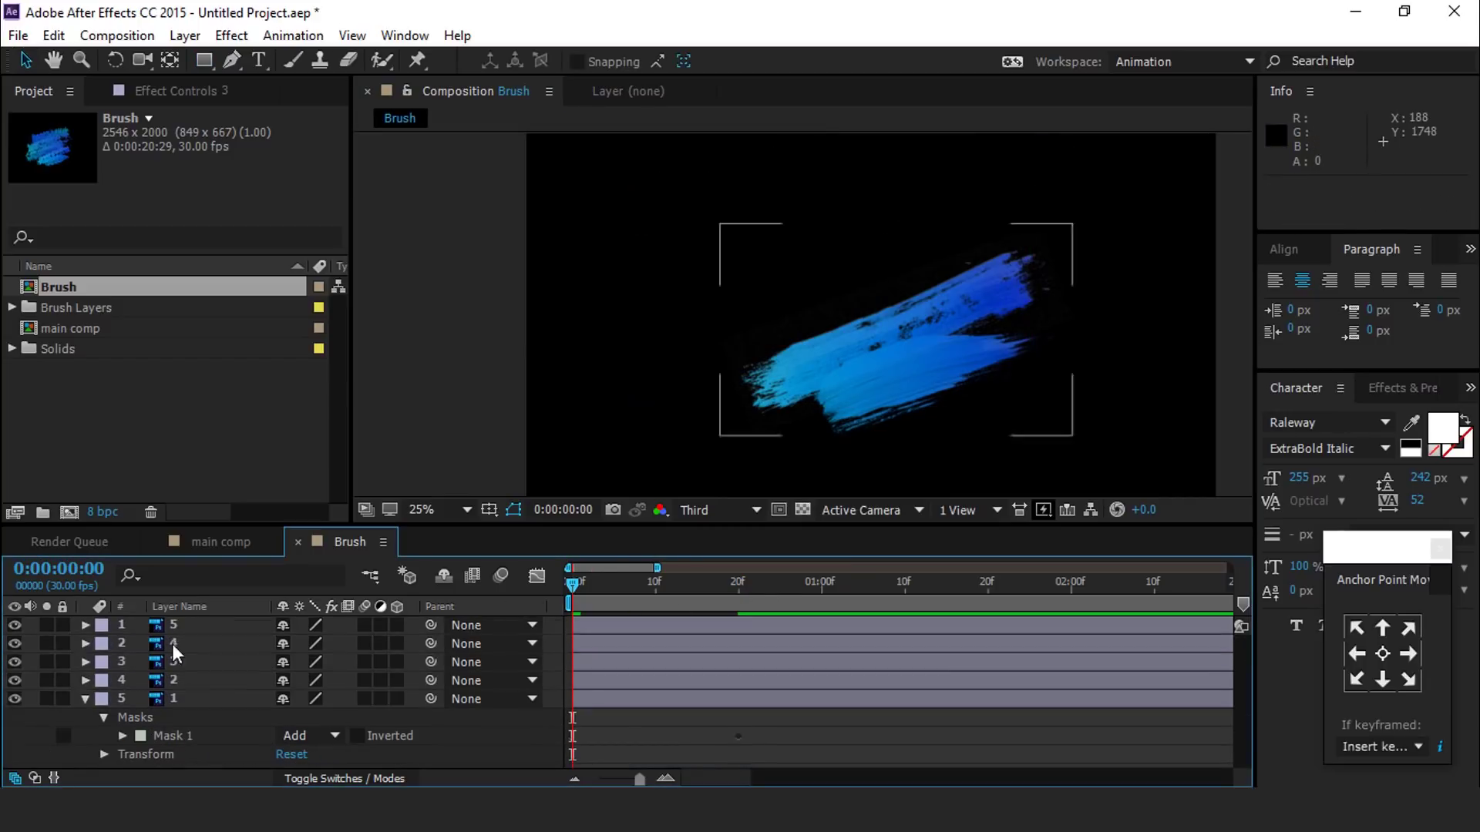
{"action": "key", "text": "q"}
{"action": "left_click_drag", "start_coordinate": [1089, 210], "coordinate": [726, 429]}
{"action": "key", "text": "ctrl+v"}
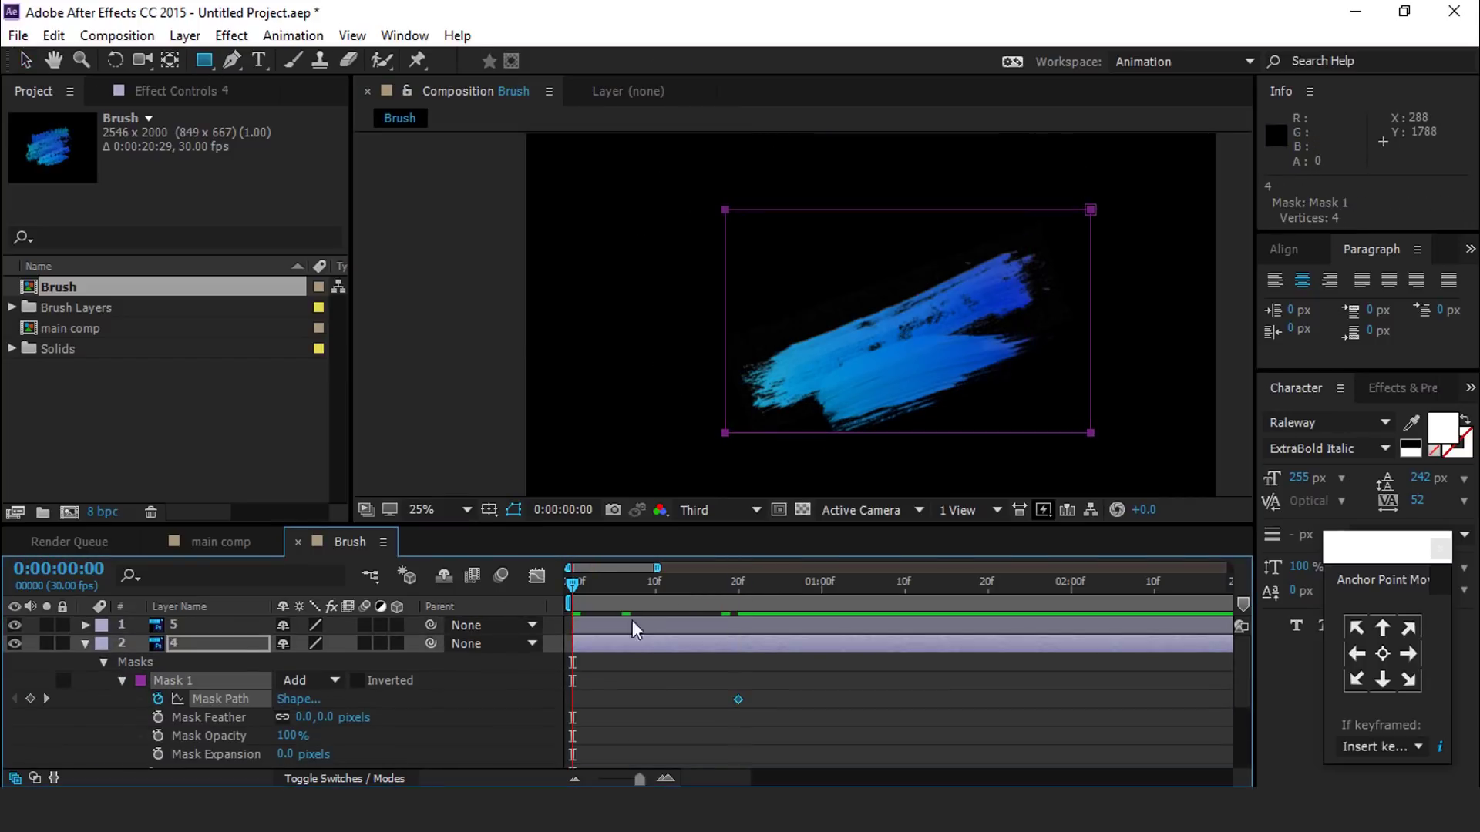
{"action": "key", "text": "v"}
{"action": "key", "text": "ctrl+t"}
{"action": "left_click_drag", "start_coordinate": [727, 319], "coordinate": [1047, 321]}
- Keyframe brush layer 5's rectangle mask at frame 20 and free-transform it at frame 0
{"action": "key", "text": "ctrl+Up"}
{"action": "key", "text": "q"}
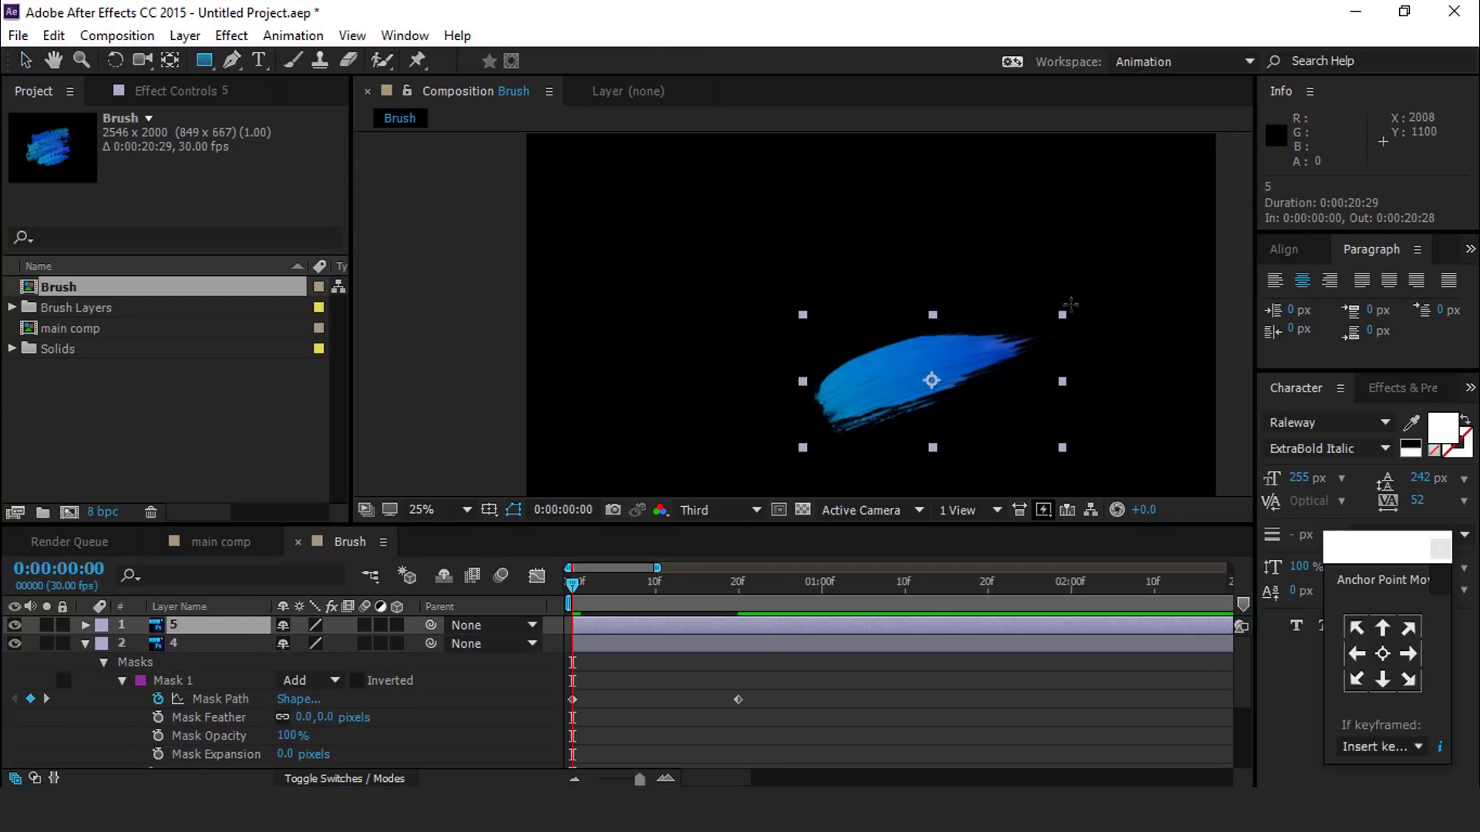
{"action": "left_click", "coordinate": [736, 605]}
{"action": "key", "text": "ctrl+v"}
{"action": "key", "text": "Home"}
{"action": "key", "text": "v"}
{"action": "key", "text": "ctrl+t"}
- Squeeze layer 5's mask to a thin left strip and preview the reveal
{"action": "left_click_drag", "start_coordinate": [1070, 377], "coordinate": [761, 376]}
{"action": "key", "text": "Return"}
{"action": "key", "text": "space"}
{"action": "left_click", "coordinate": [837, 717]}
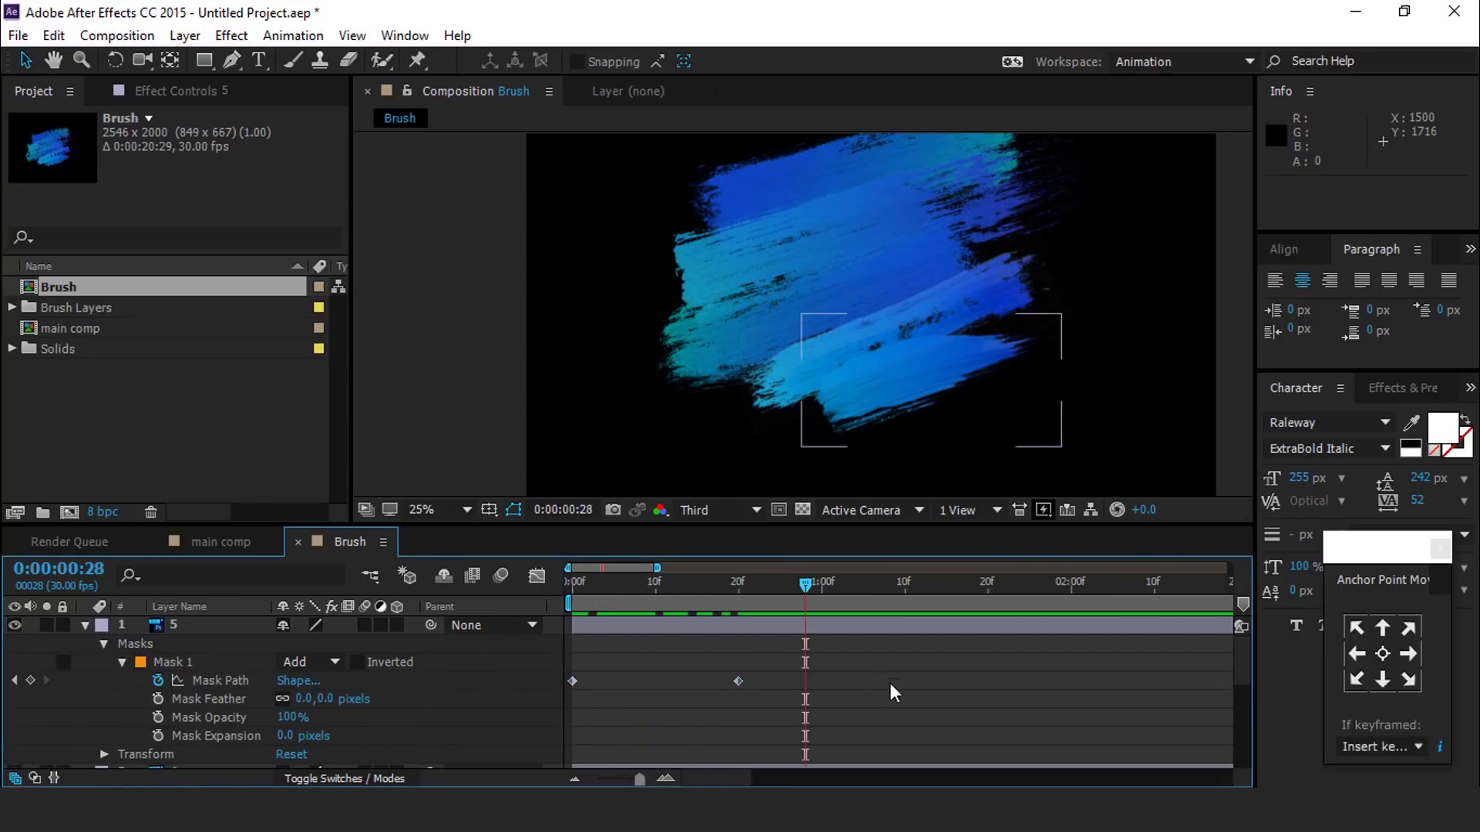
- Apply Easy Ease to all mask keyframes and adjust influence in the Graph Editor for a faster start
{"action": "key", "text": "ctrl+a"}
{"action": "key", "text": "u"}
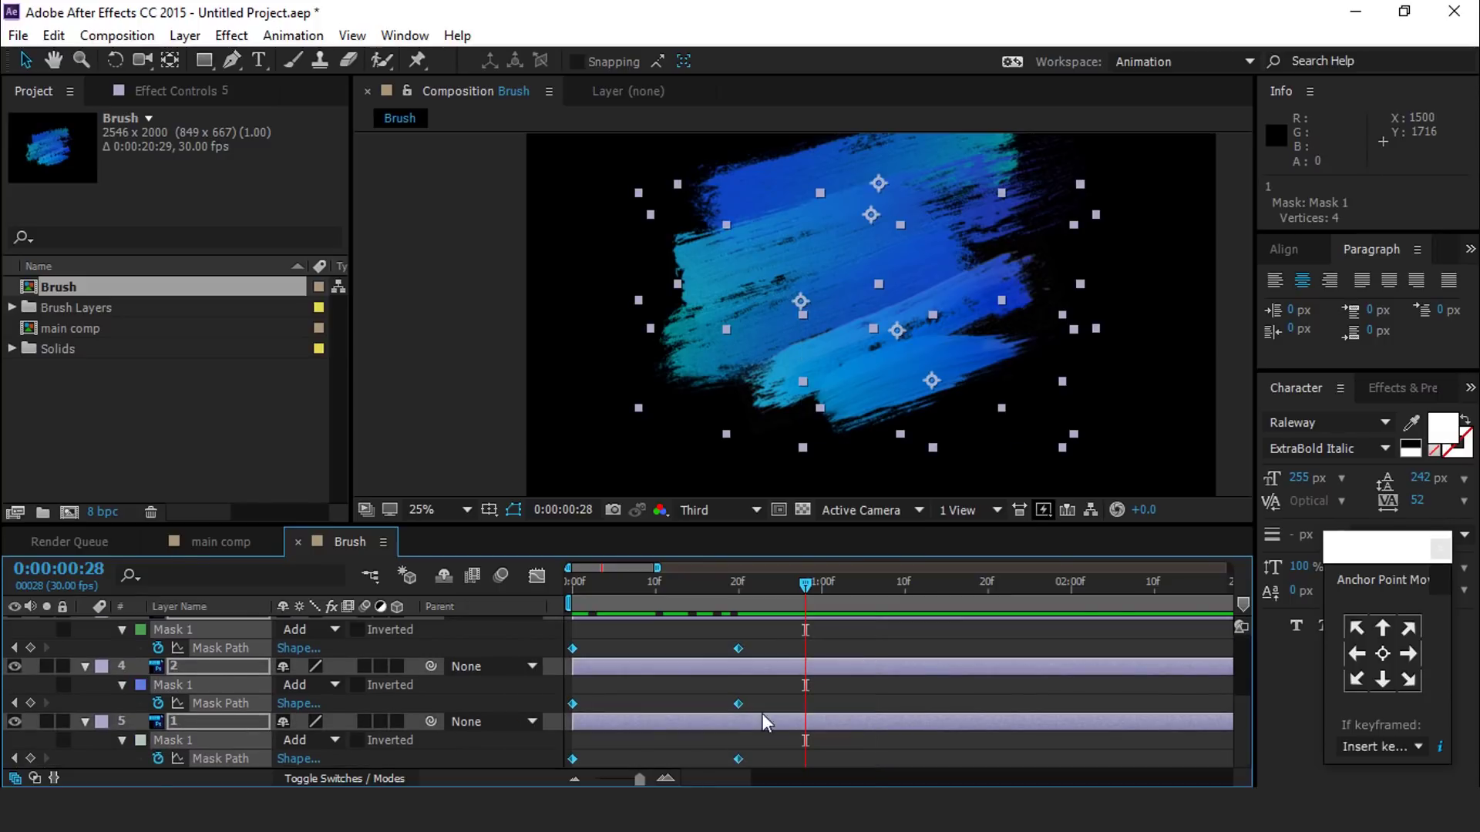
{"action": "right_click", "coordinate": [742, 646]}
{"action": "mouse_move", "coordinate": [960, 628]}
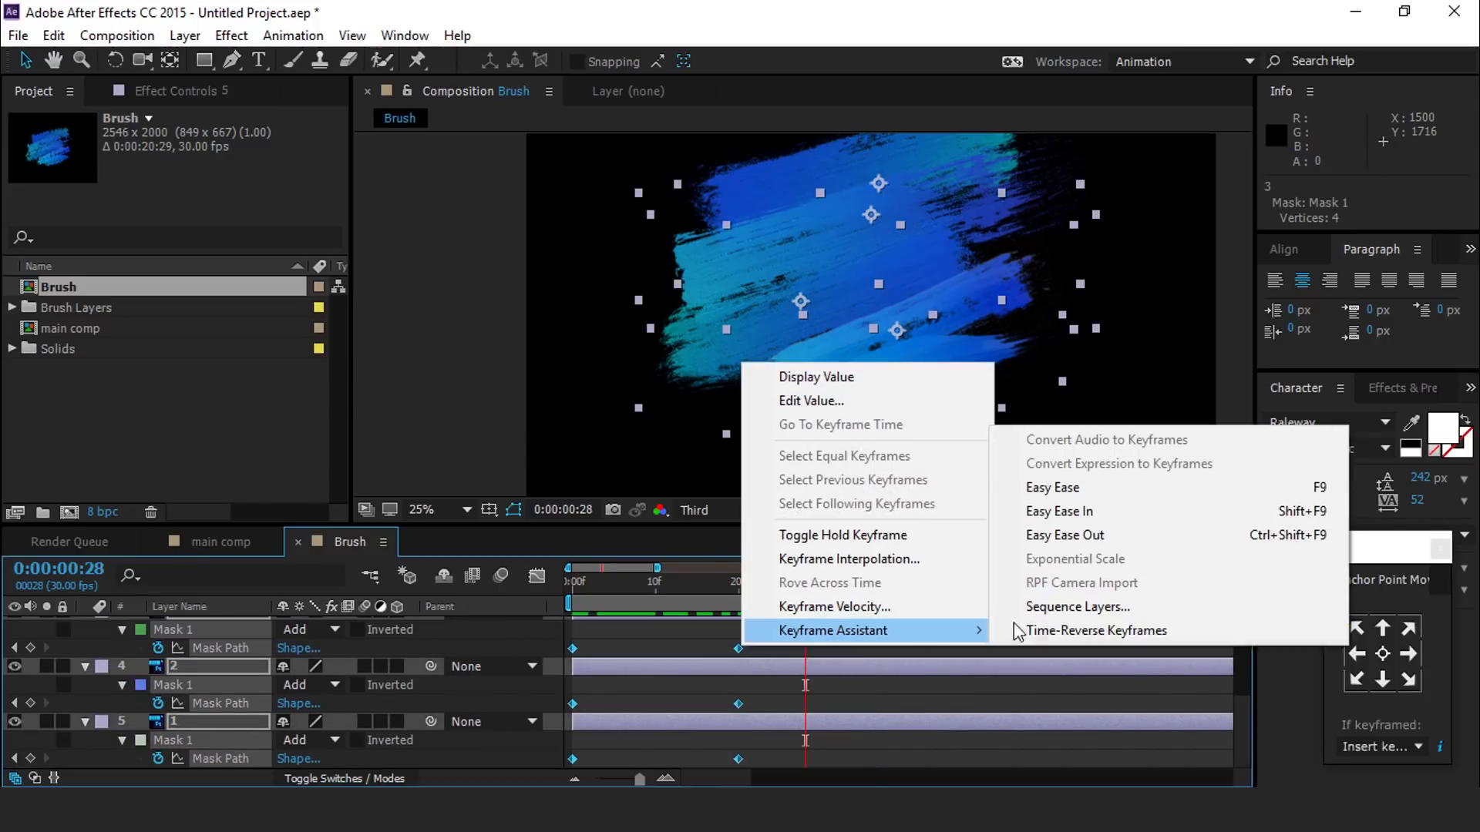
{"action": "left_click", "coordinate": [1048, 489]}
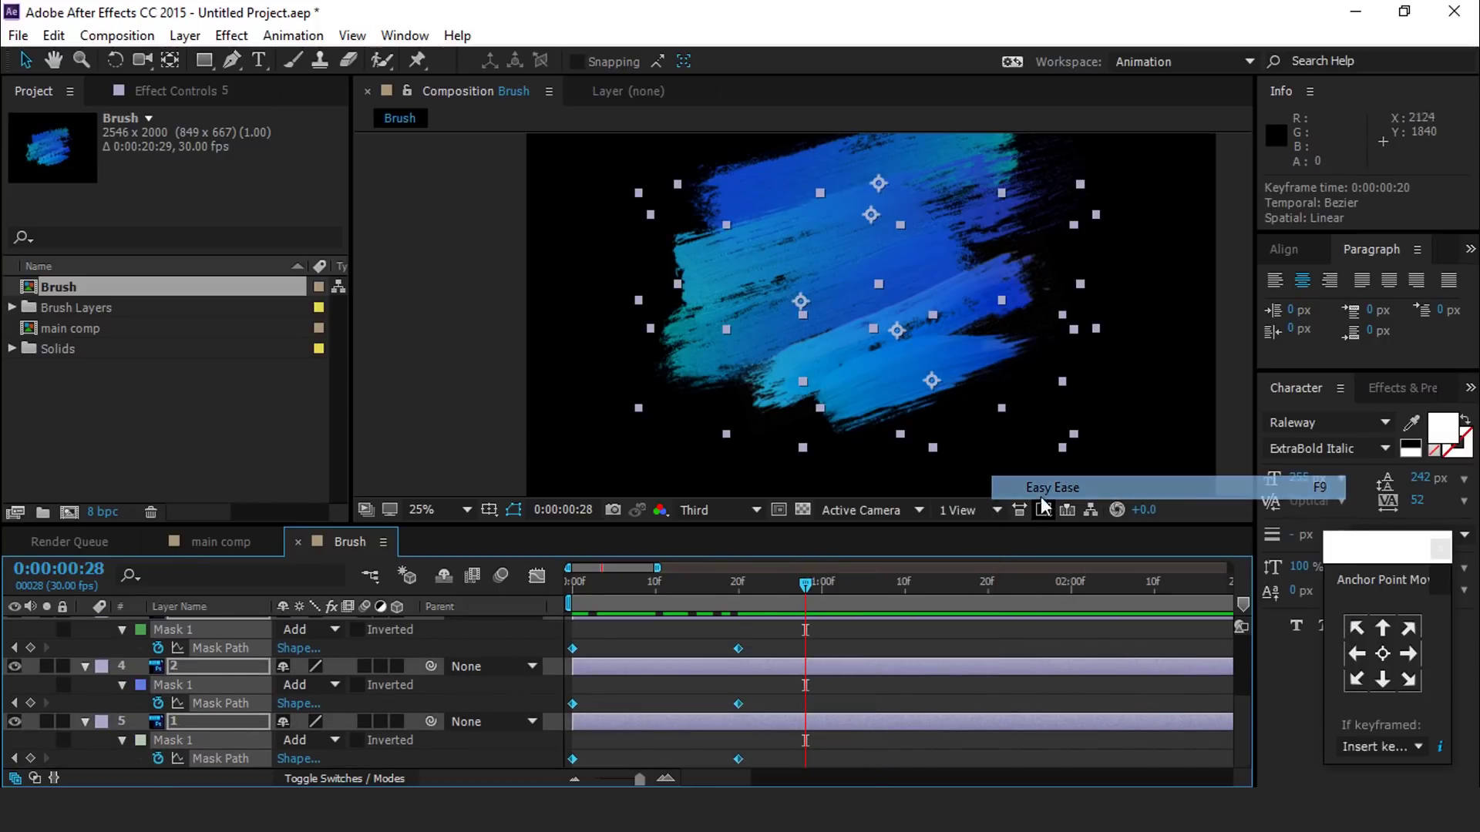
{"action": "left_click", "coordinate": [534, 575]}
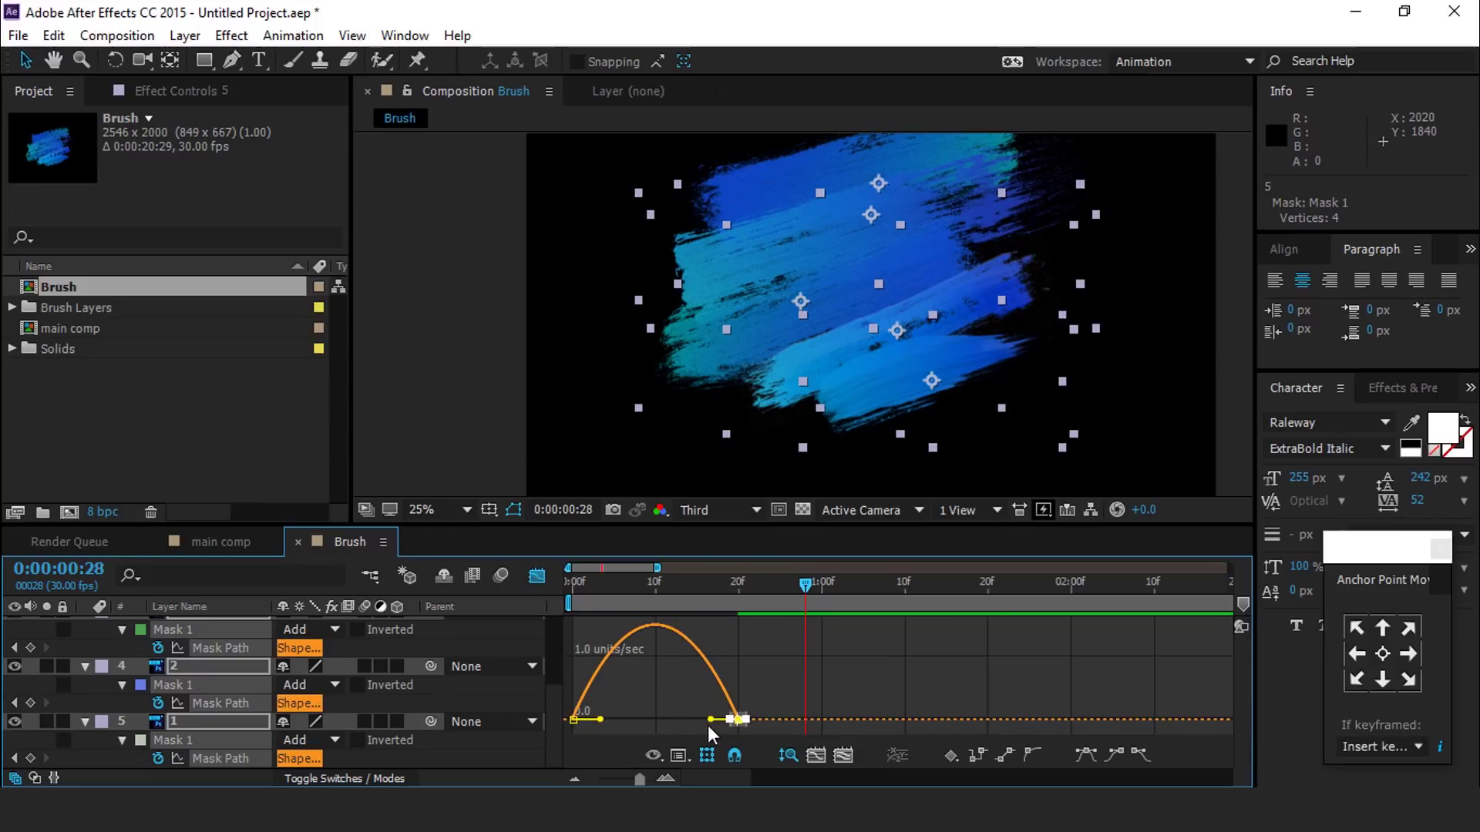
{"action": "left_click_drag", "start_coordinate": [707, 722], "coordinate": [687, 718]}
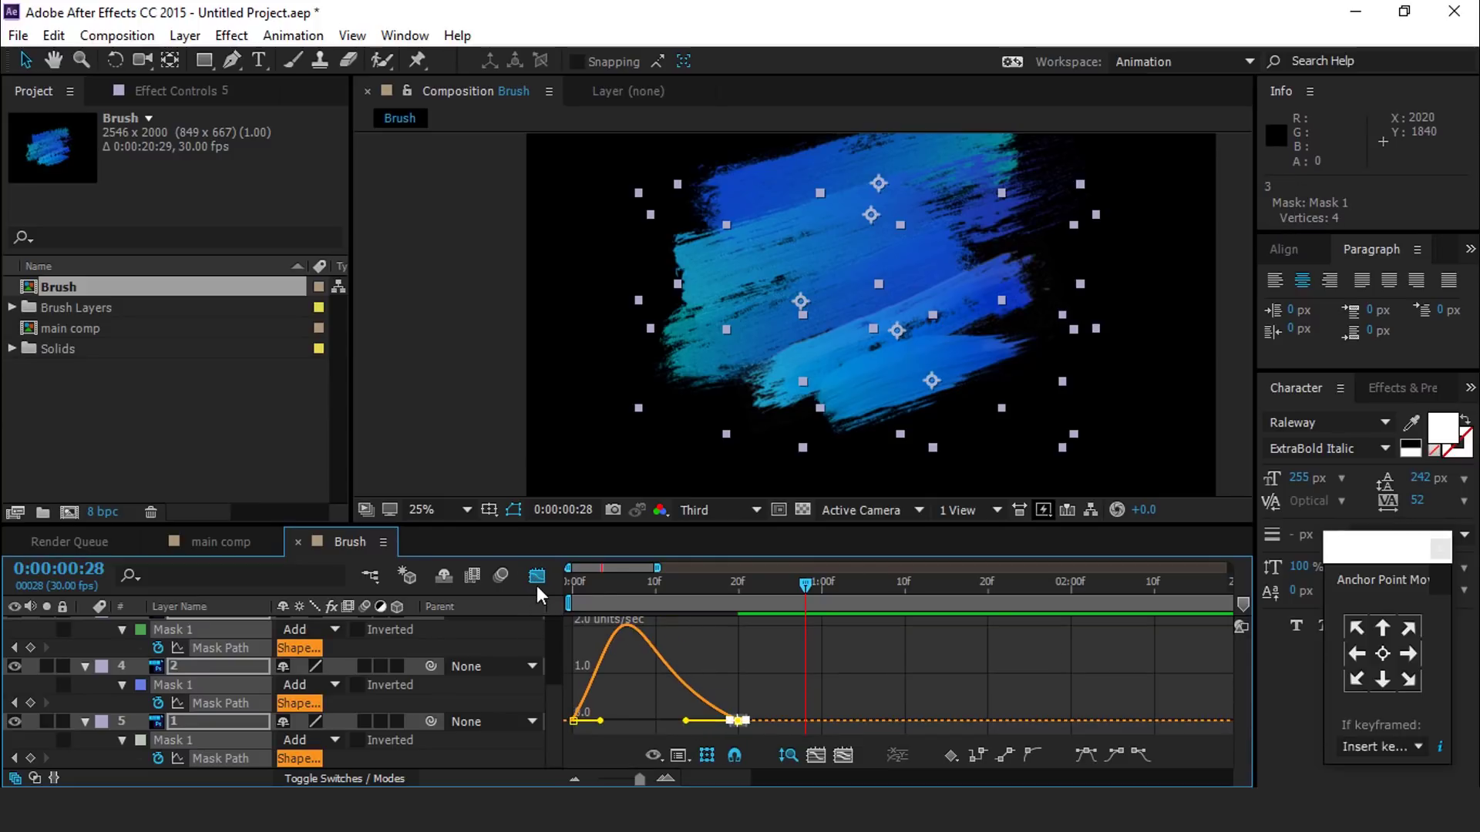
{"action": "left_click", "coordinate": [537, 576]}
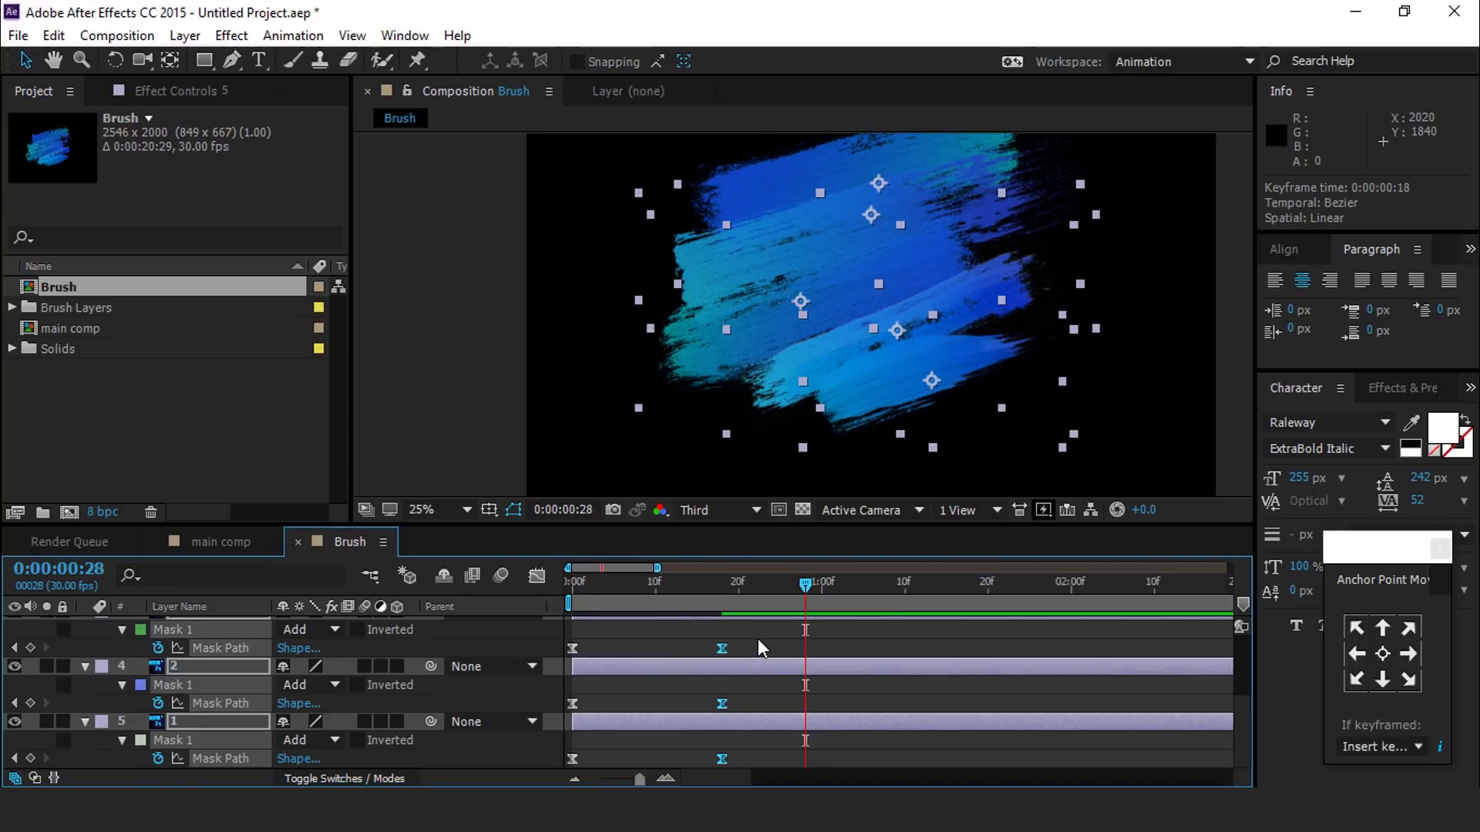
- Set Mask Feather to 40, 40 px on the brush layers' masks
{"action": "left_click", "coordinate": [756, 638]}
{"action": "left_click", "coordinate": [227, 663]}
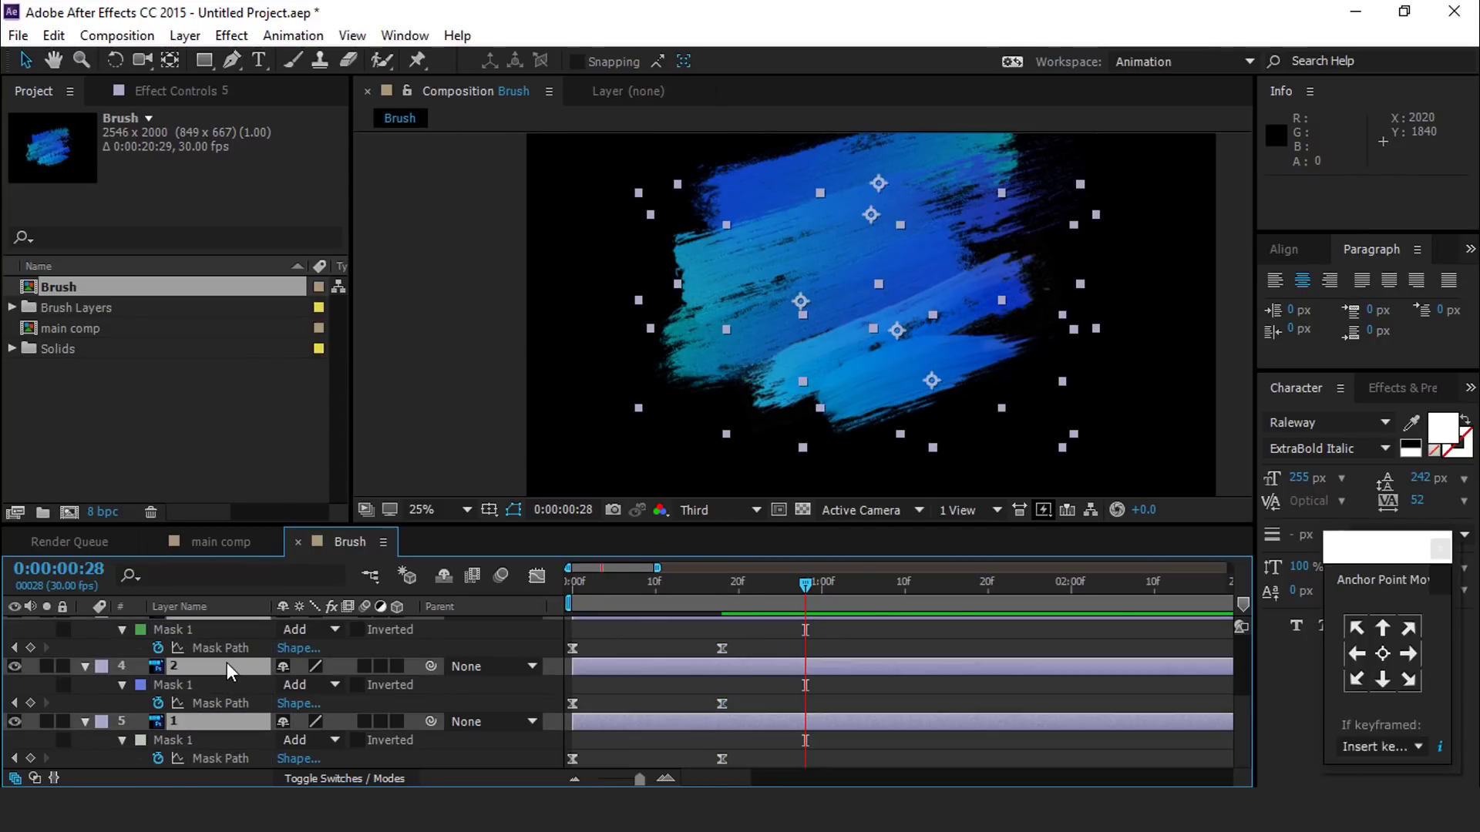
{"action": "left_click", "coordinate": [210, 574]}
{"action": "type", "text": "fea"}
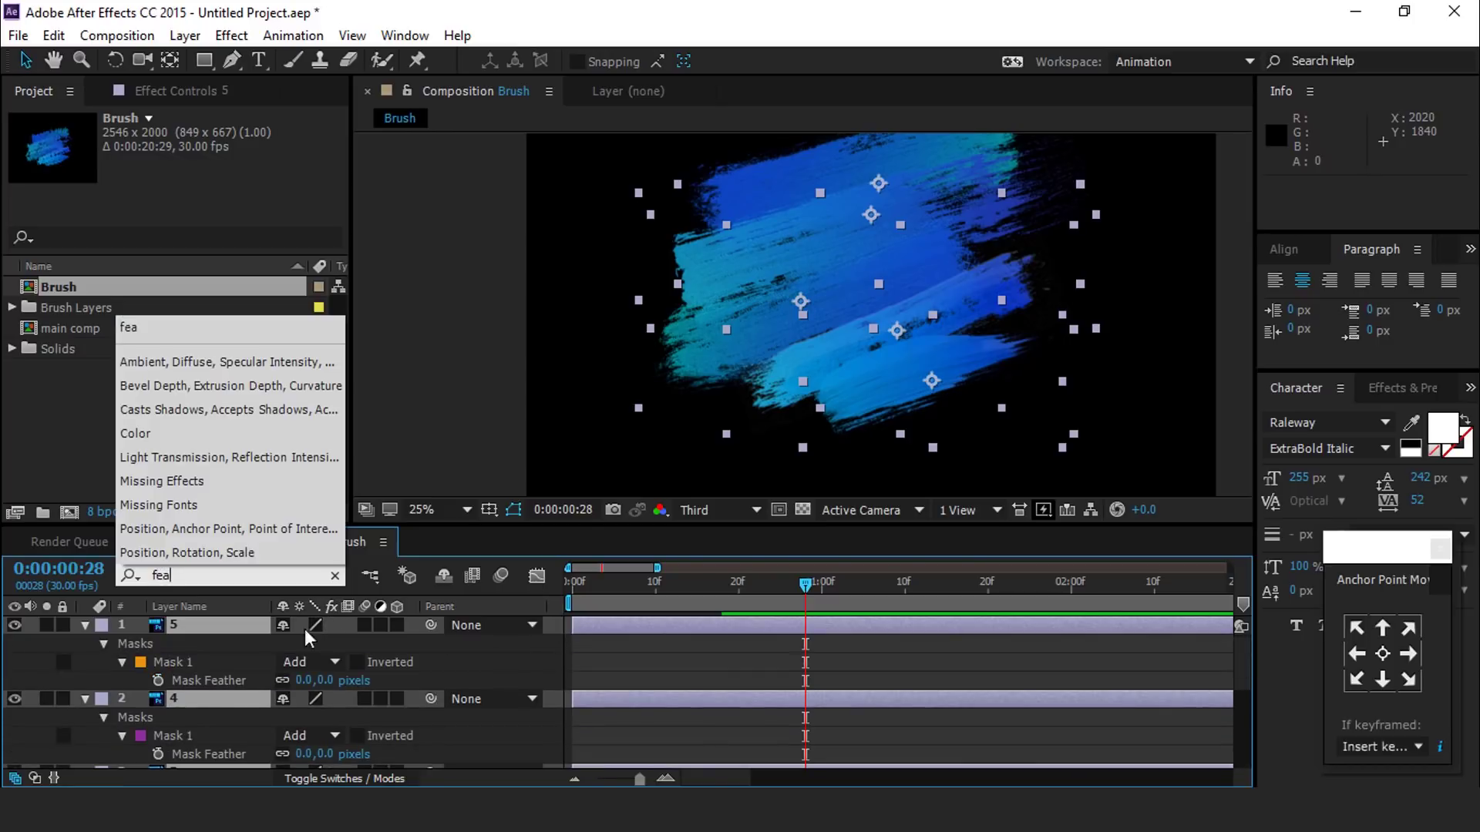
{"action": "left_click", "coordinate": [328, 683]}
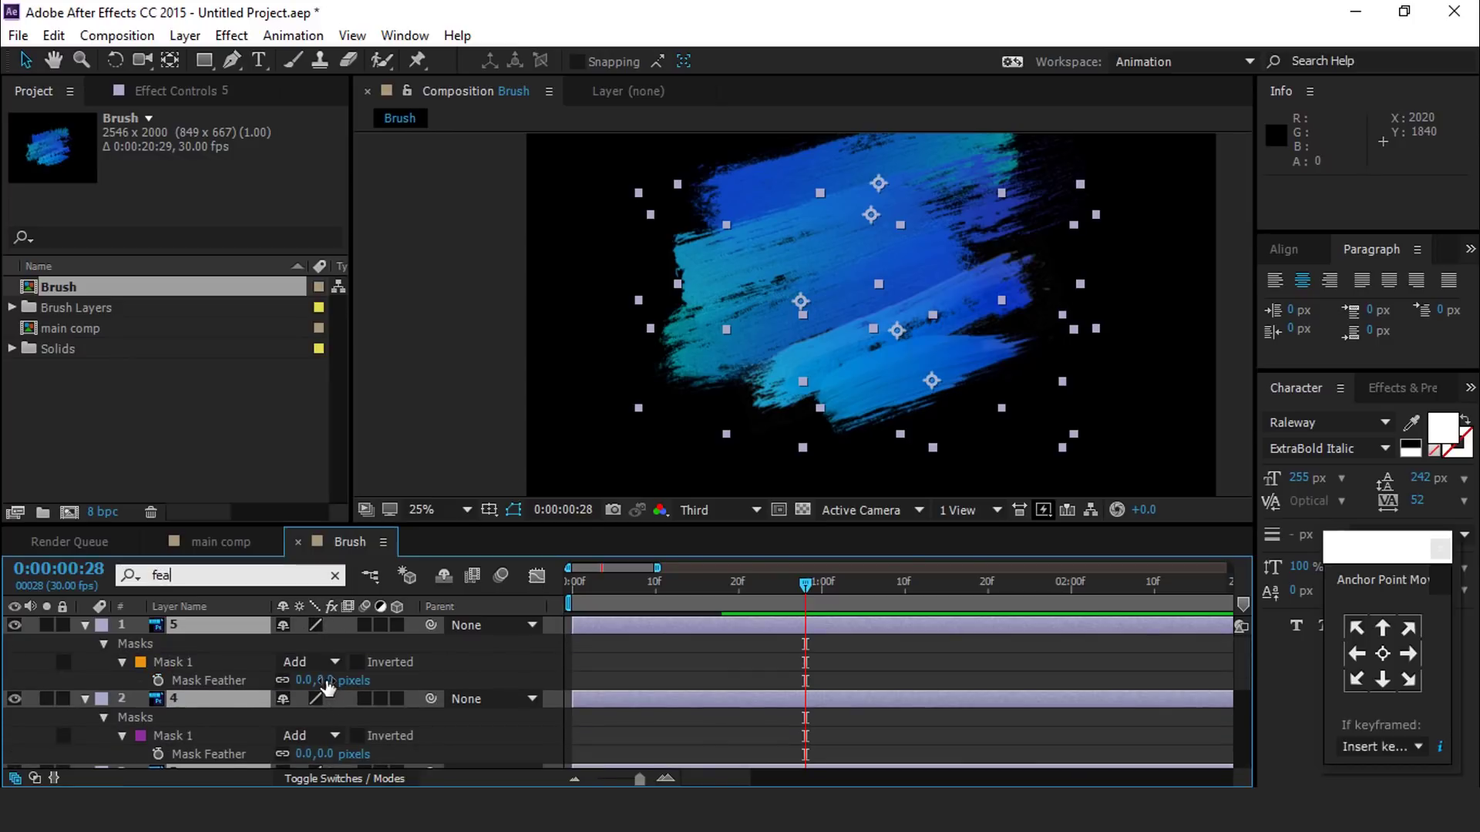
{"action": "left_click", "coordinate": [324, 680]}
{"action": "key", "text": "Return"}
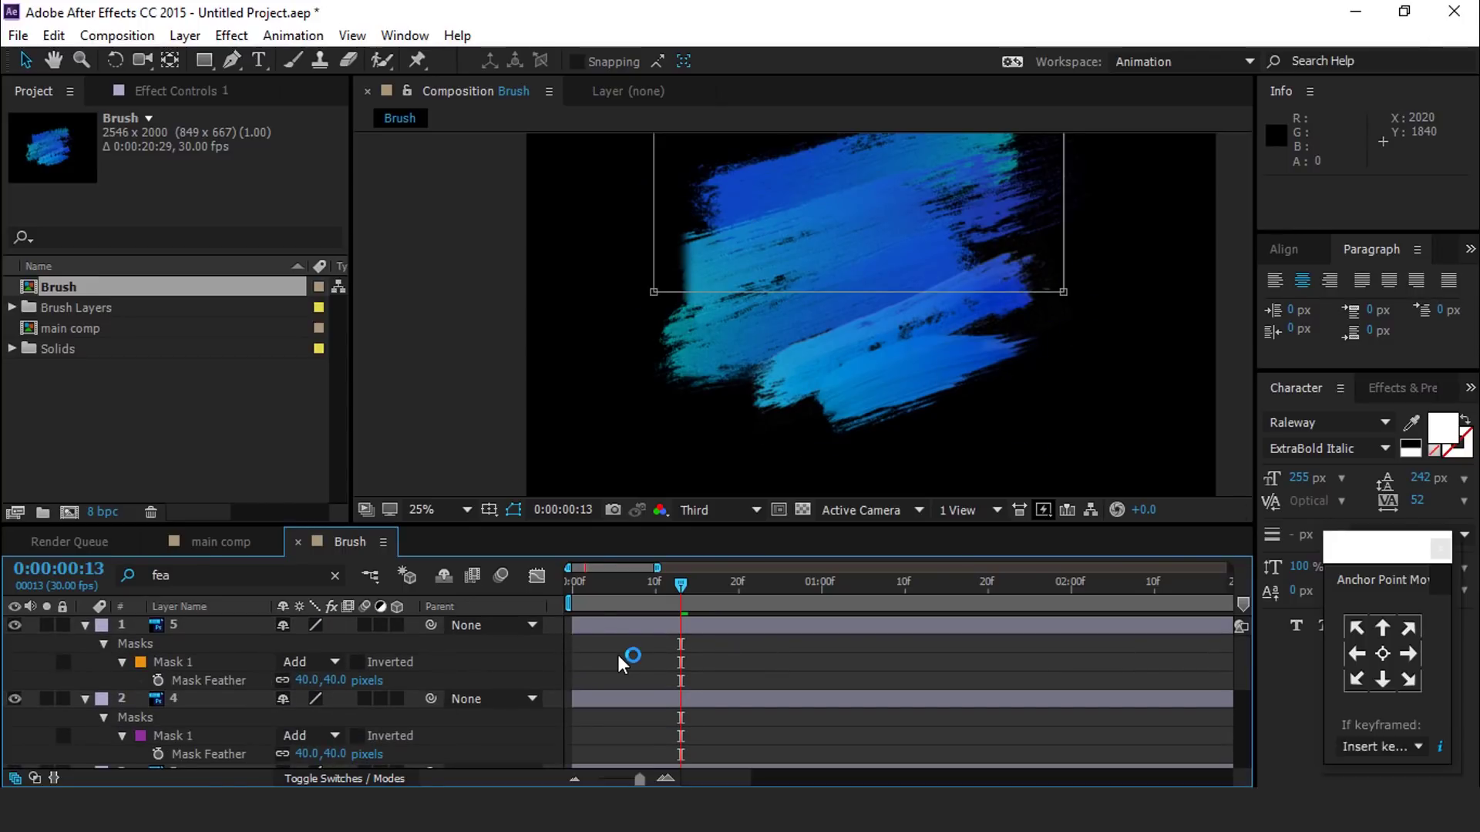
{"action": "key", "text": "m"}
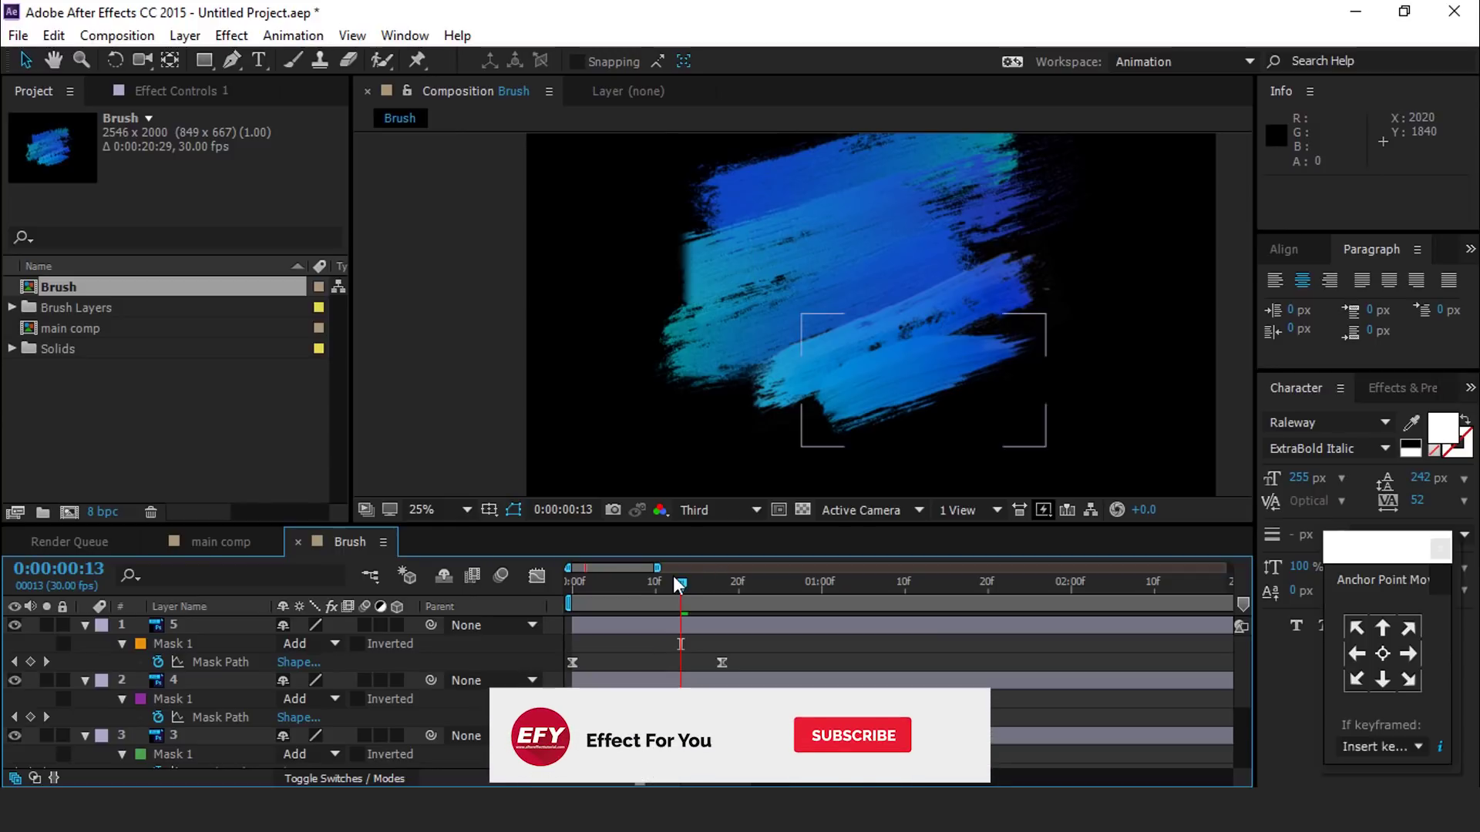
- Scrub the reveal to frame 16 and zoom the timeline to show all mask keyframes
{"action": "key", "text": "m"}
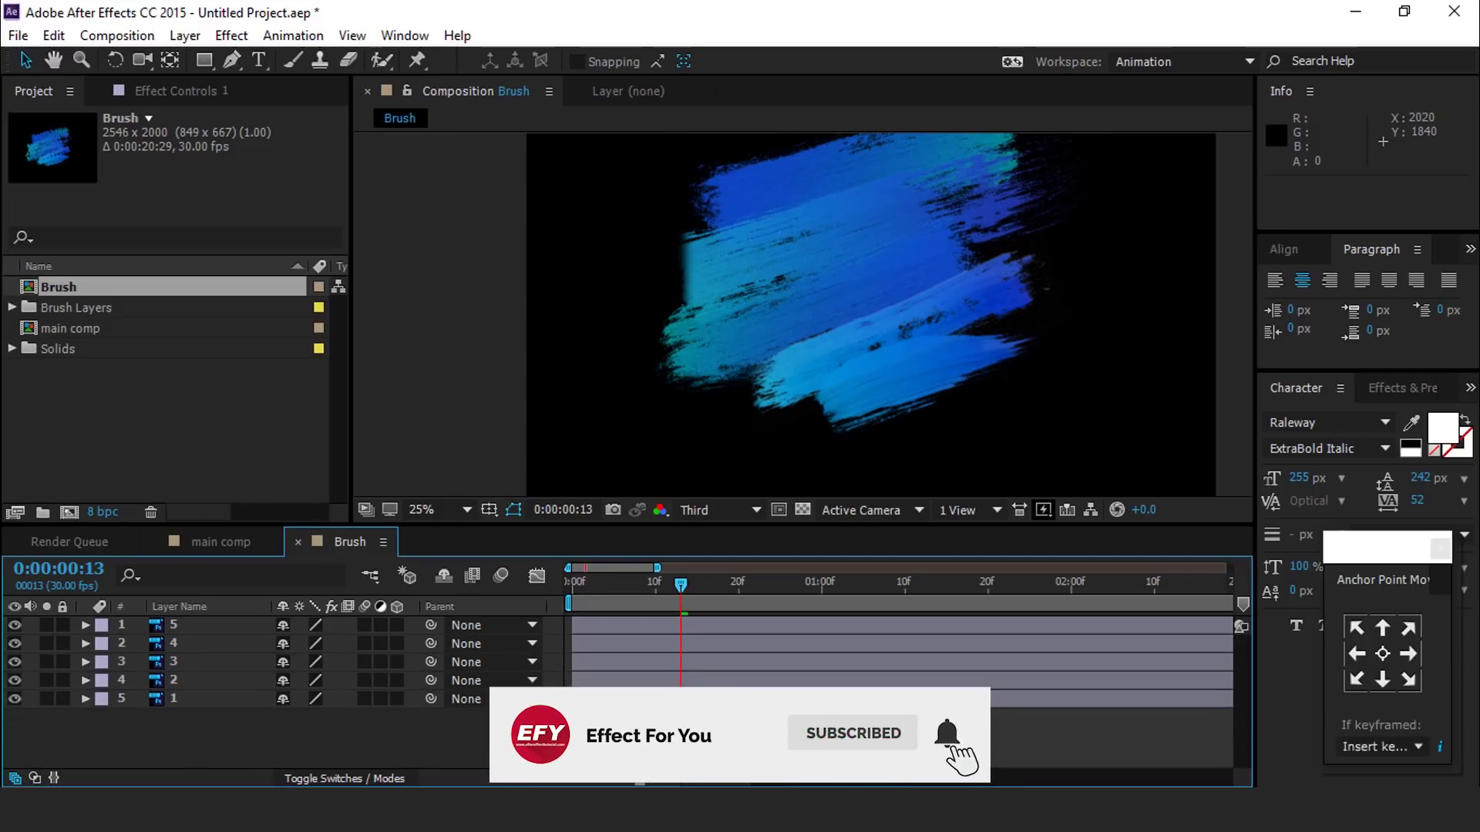
{"action": "mouse_move", "coordinate": [681, 584]}
{"action": "left_mouse_down"}
{"action": "mouse_move", "coordinate": [595, 581]}
{"action": "mouse_move", "coordinate": [704, 585]}
{"action": "left_mouse_up"}
{"action": "scroll", "coordinate": [910, 222], "scroll_direction": "down", "scroll_amount": 2}
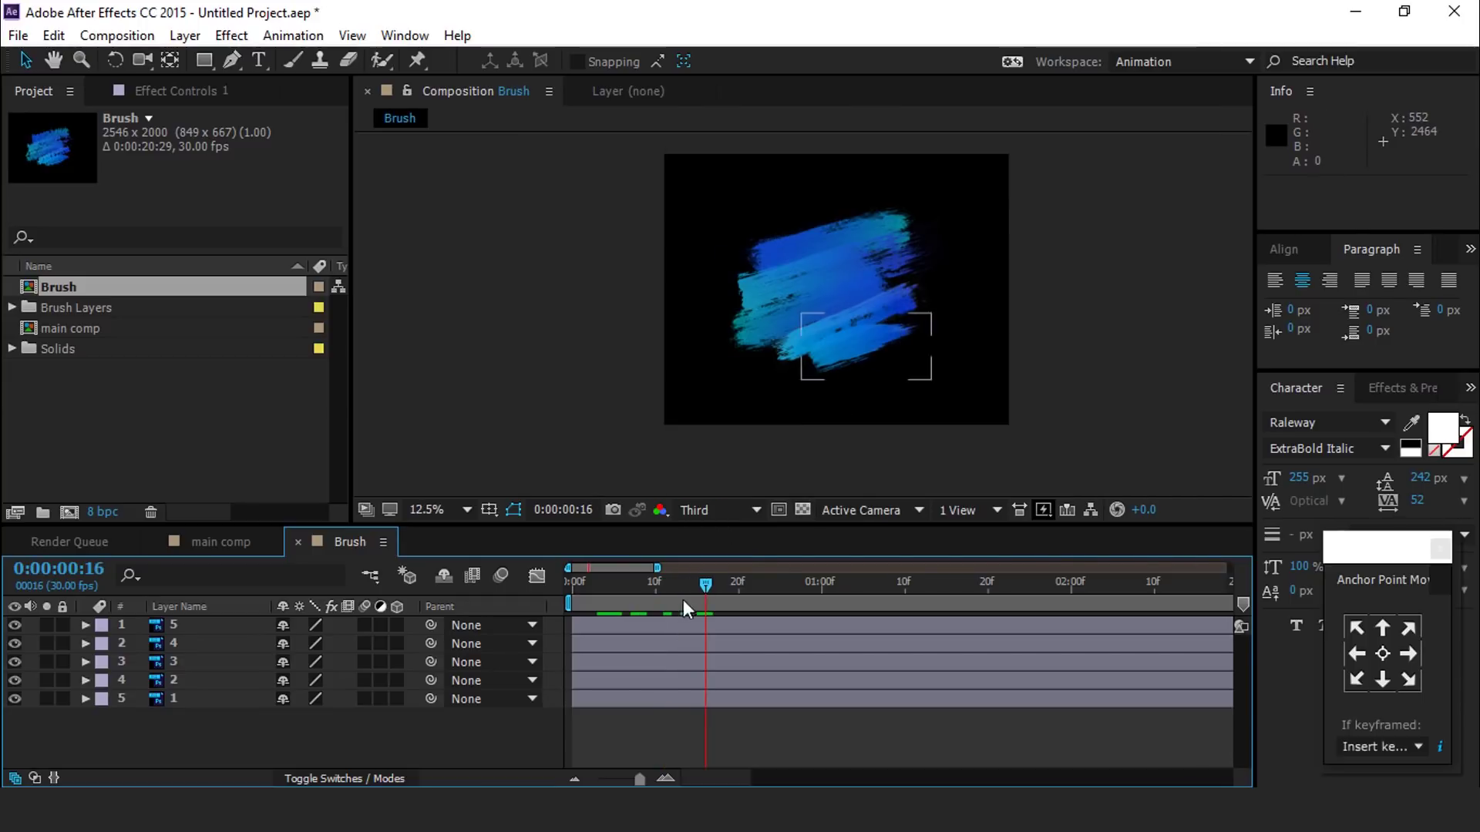
{"action": "left_click", "coordinate": [706, 605]}
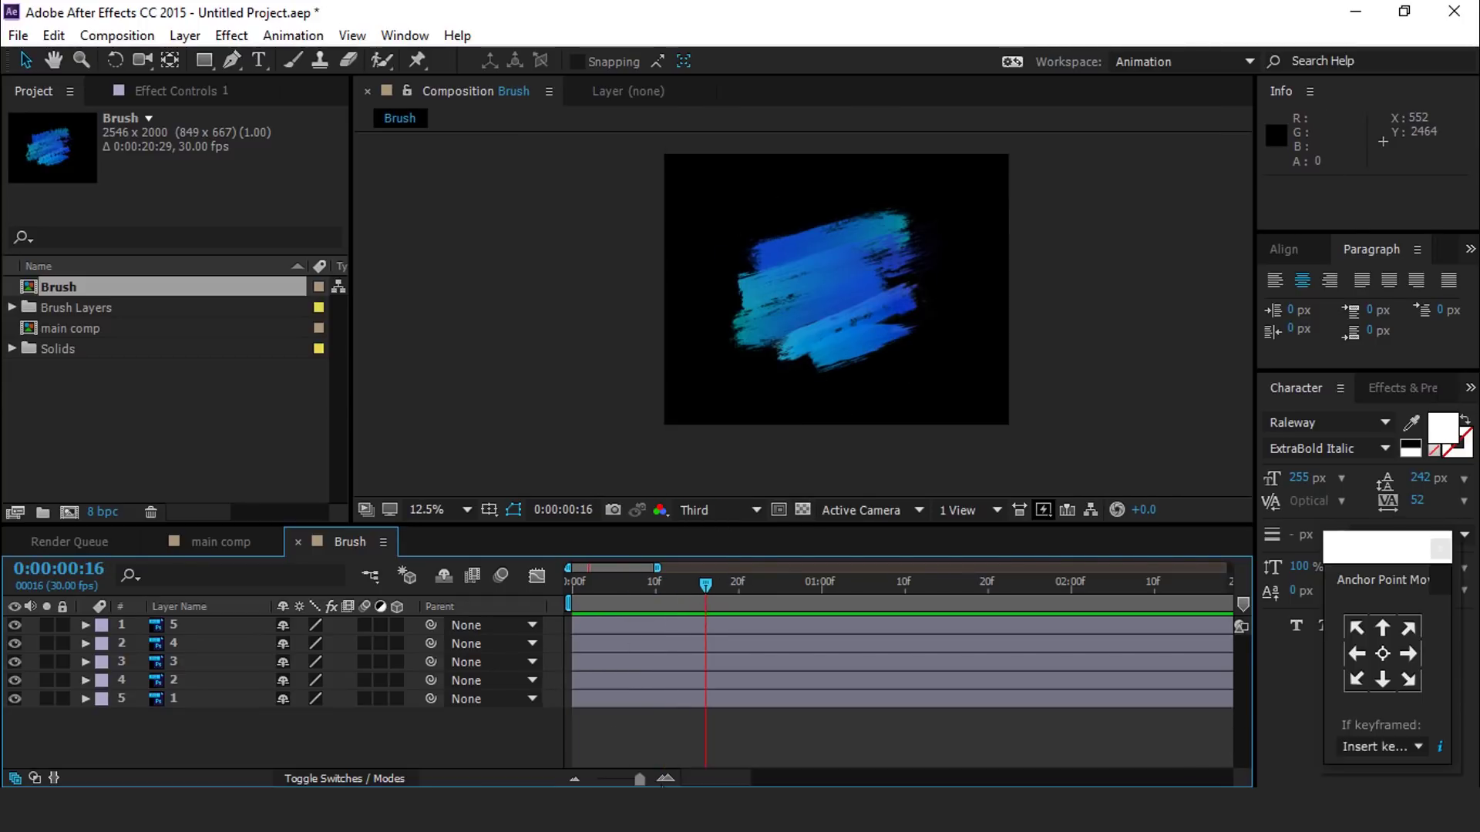
{"action": "left_click", "coordinate": [666, 780]}
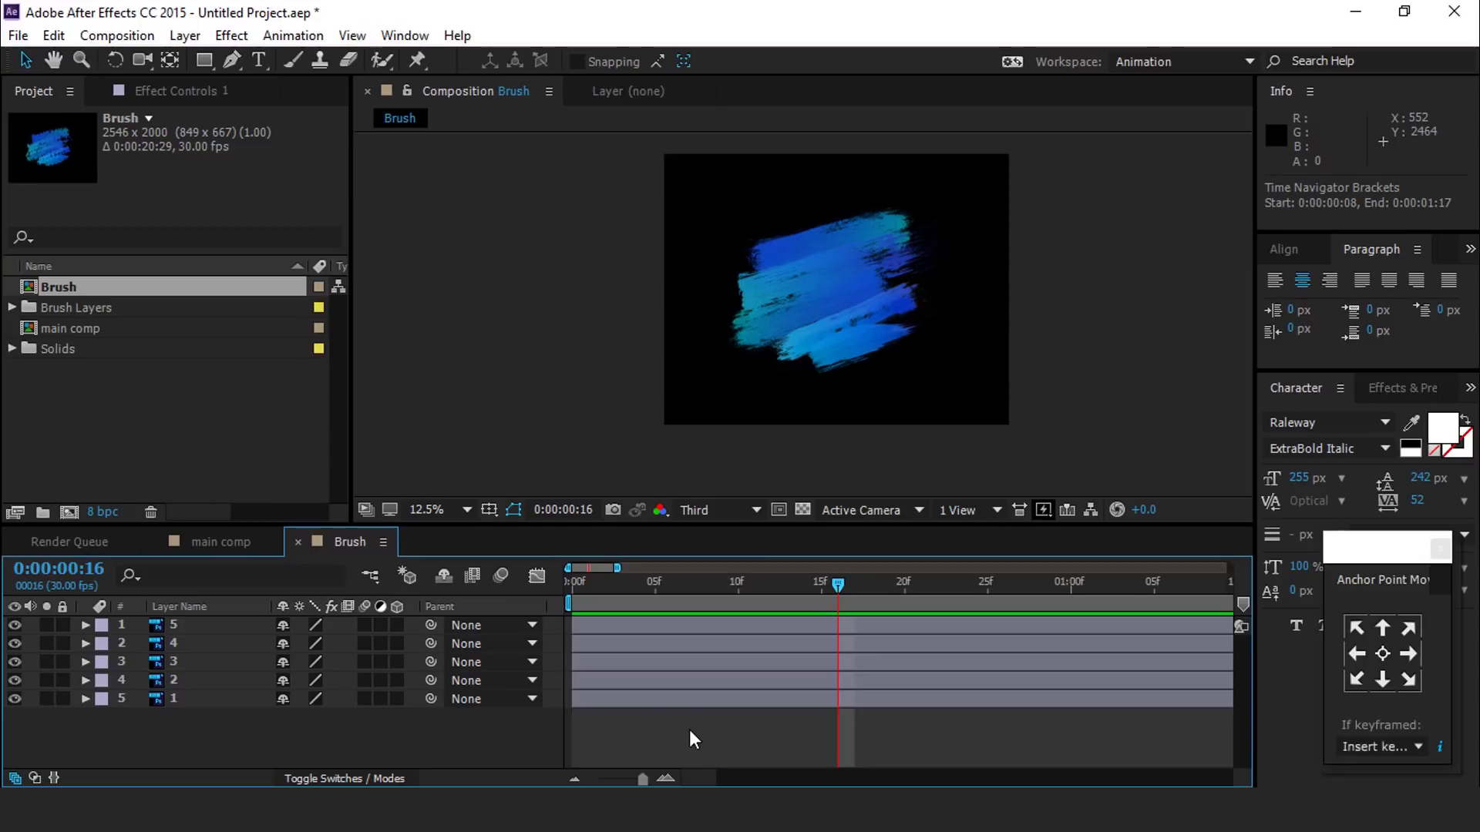
{"action": "key", "text": "u"}
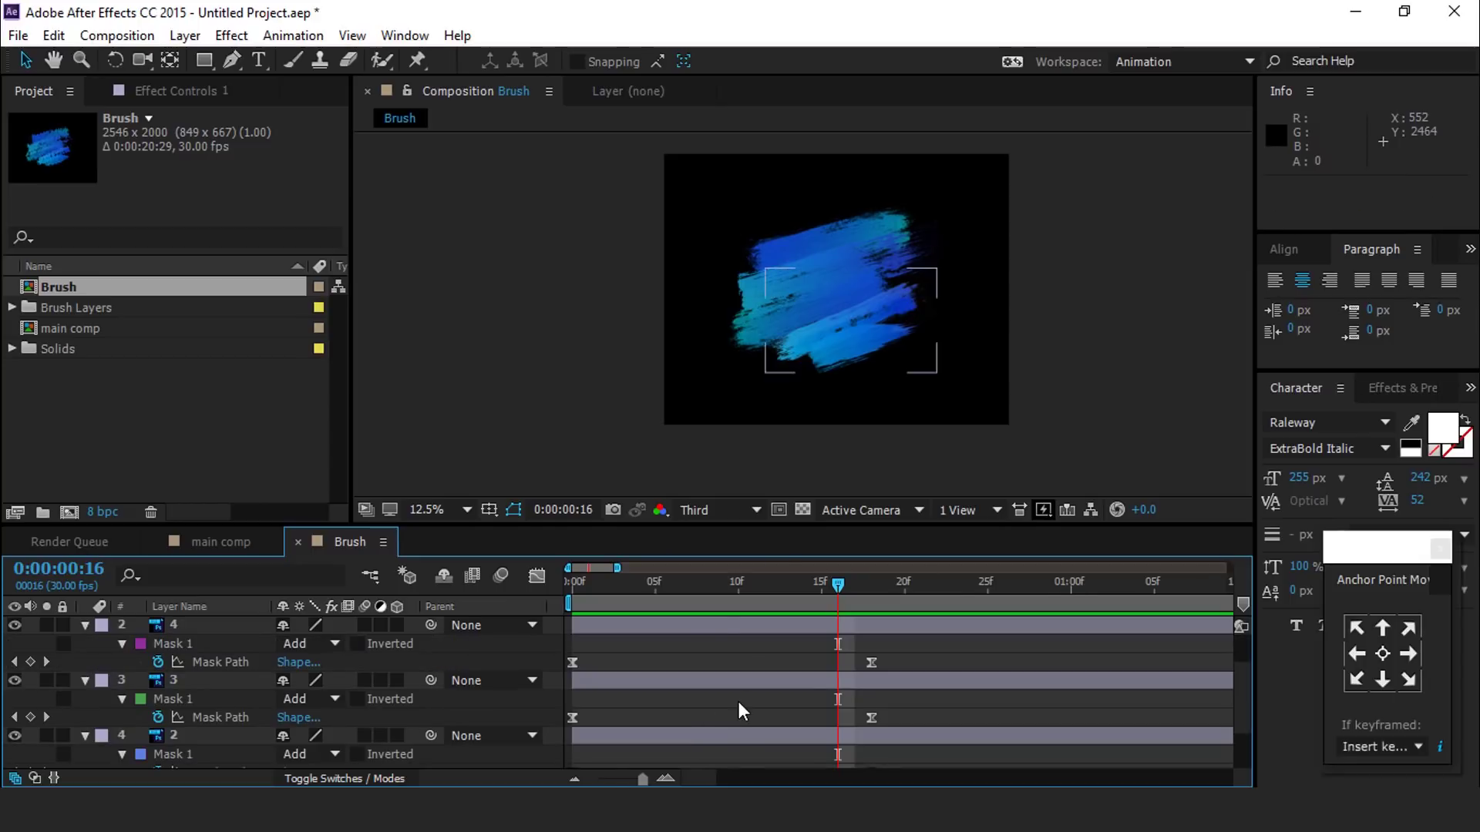
{"action": "key", "text": "minus"}
{"action": "scroll", "coordinate": [693, 728], "scroll_direction": "down", "scroll_amount": 3}
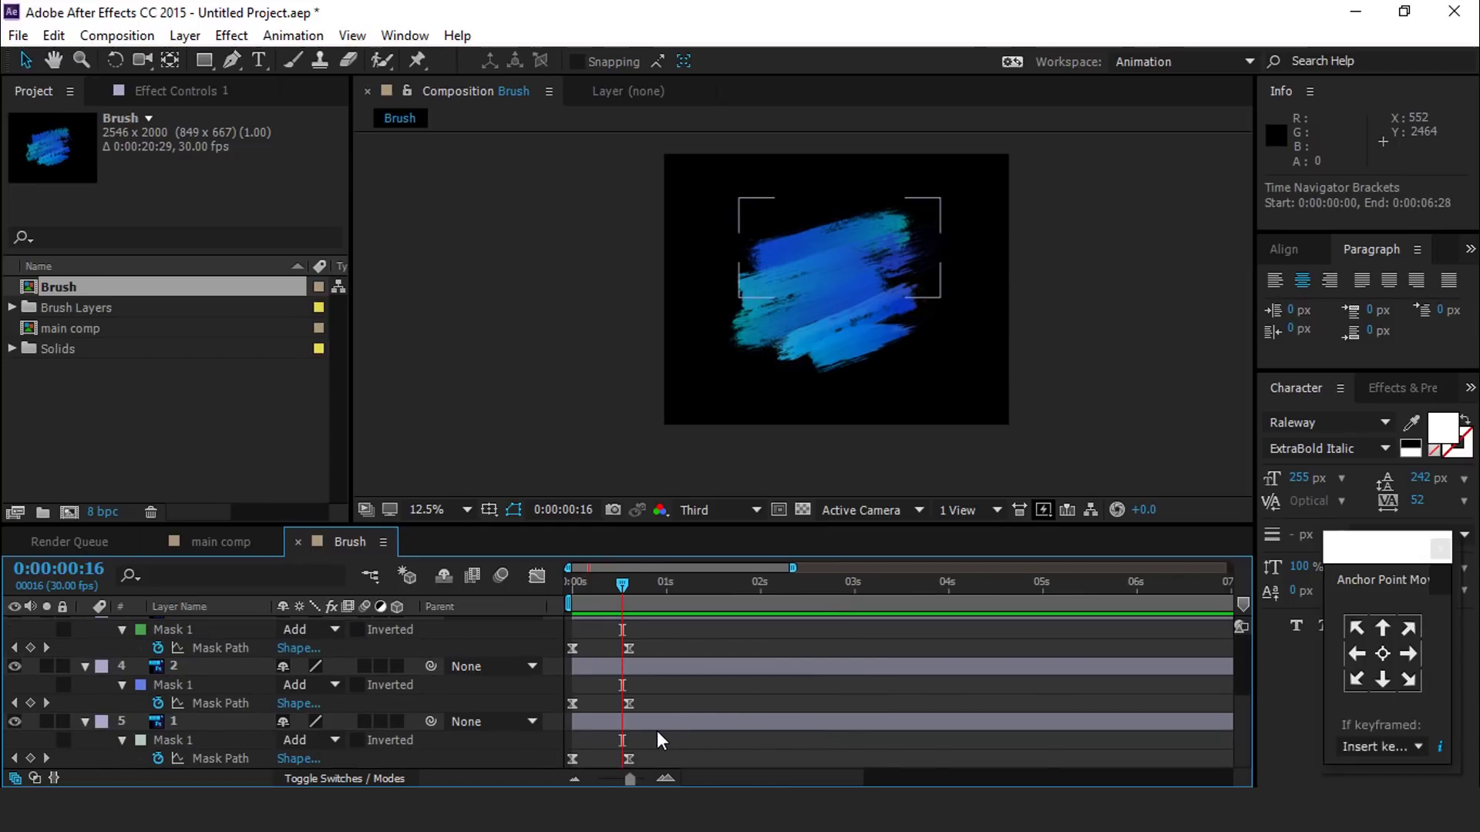
- Drag brush layer bars later in time, layer 2 starting at frame 9, and preview the cascade
{"action": "left_click", "coordinate": [603, 724]}
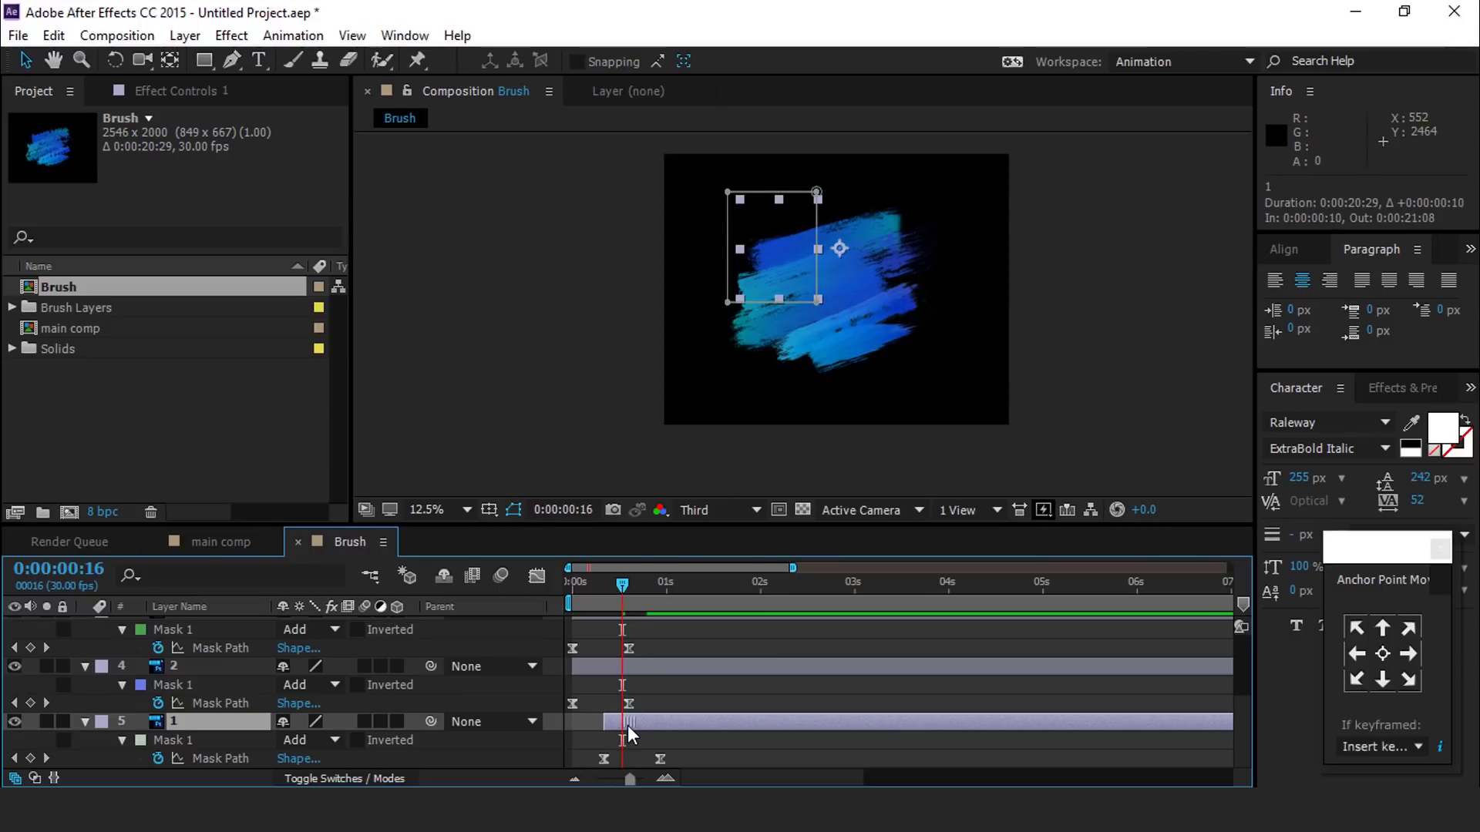
{"action": "left_click_drag", "start_coordinate": [598, 662], "coordinate": [774, 632]}
{"action": "scroll", "coordinate": [623, 655], "scroll_direction": "up", "scroll_amount": 1}
{"action": "scroll", "coordinate": [593, 667], "scroll_direction": "up", "scroll_amount": 1}
{"action": "scroll", "coordinate": [678, 665], "scroll_direction": "up", "scroll_amount": 1}
{"action": "key", "text": "space"}
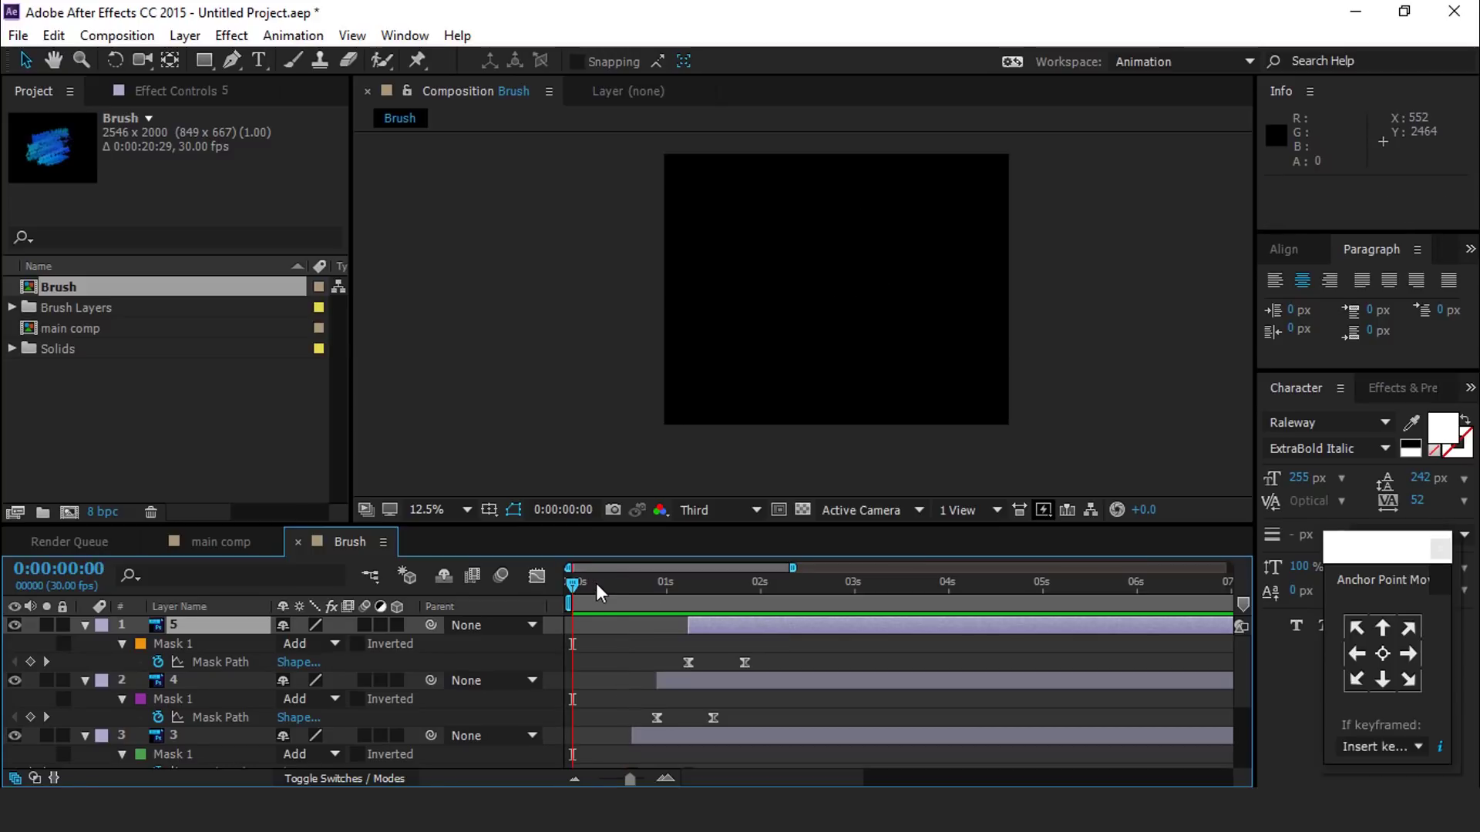
{"action": "left_click_drag", "start_coordinate": [617, 592], "coordinate": [771, 590]}
{"action": "left_click", "coordinate": [710, 613]}
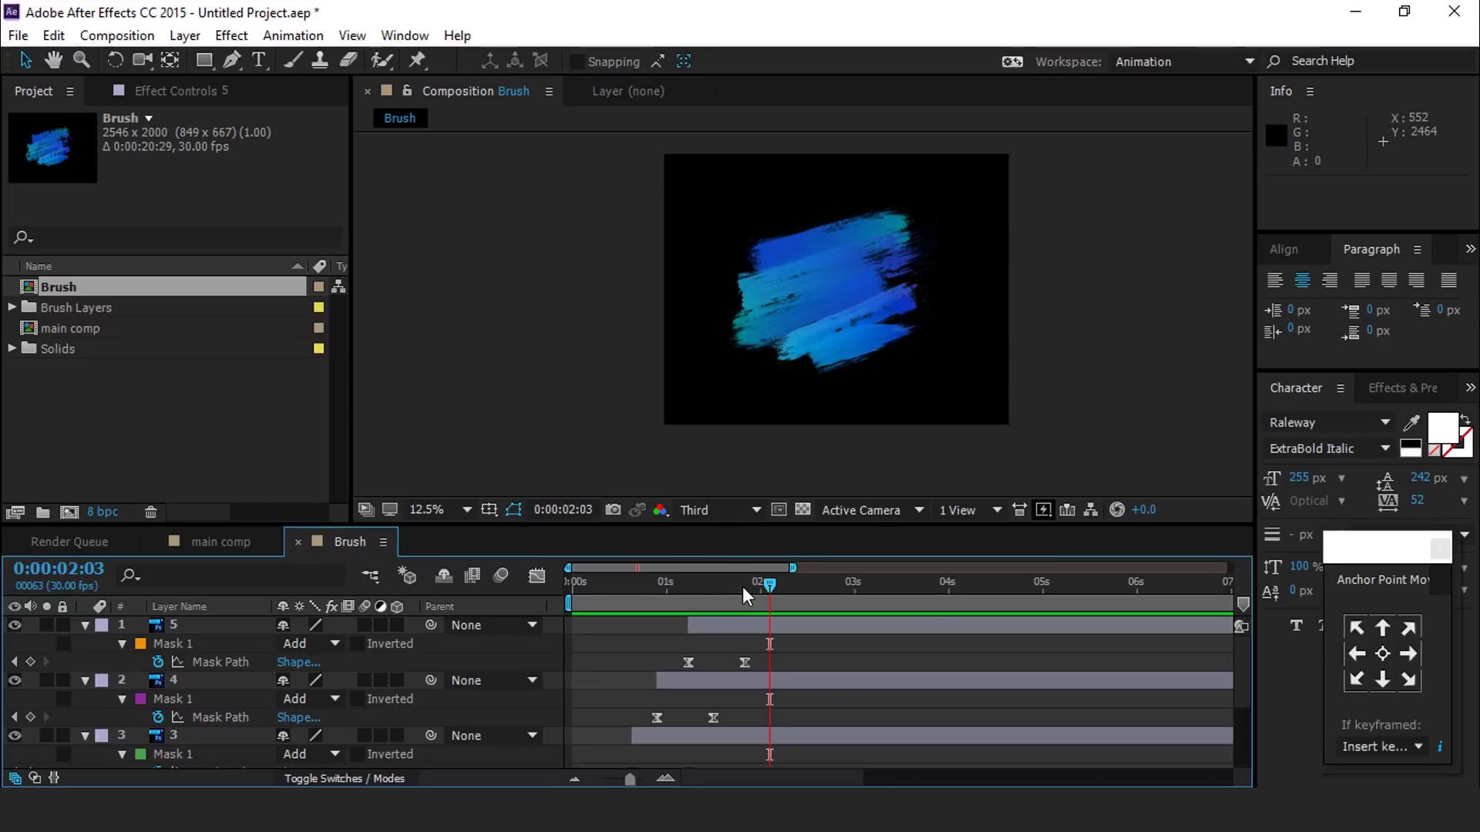
{"action": "left_click_drag", "start_coordinate": [763, 590], "coordinate": [570, 617]}
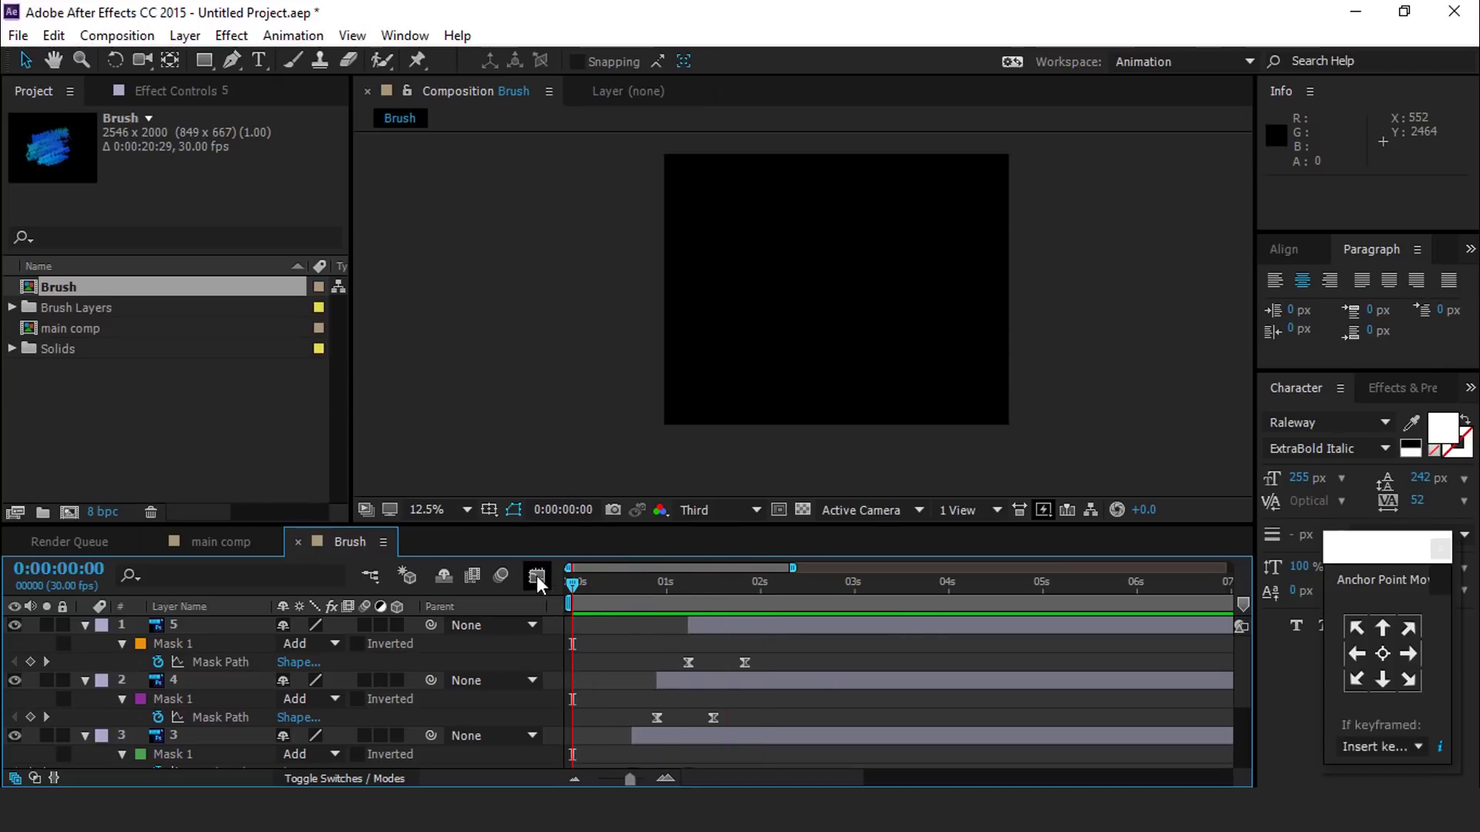
{"action": "key", "text": "u"}
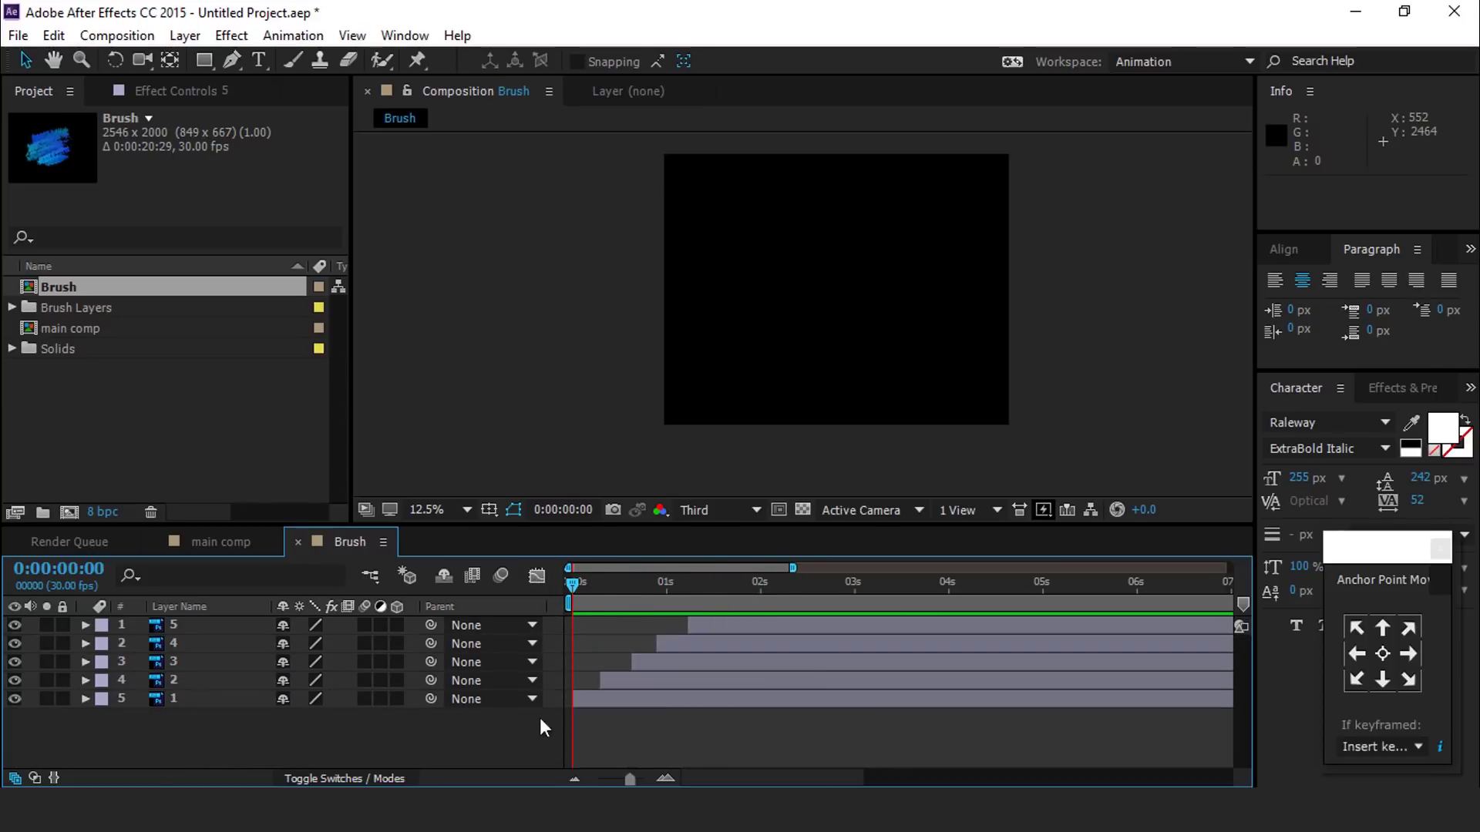
- Draw a rectangle shape layer framing the strokes and move Shape Layer 1 below the brush layers
{"action": "left_click", "coordinate": [204, 59]}
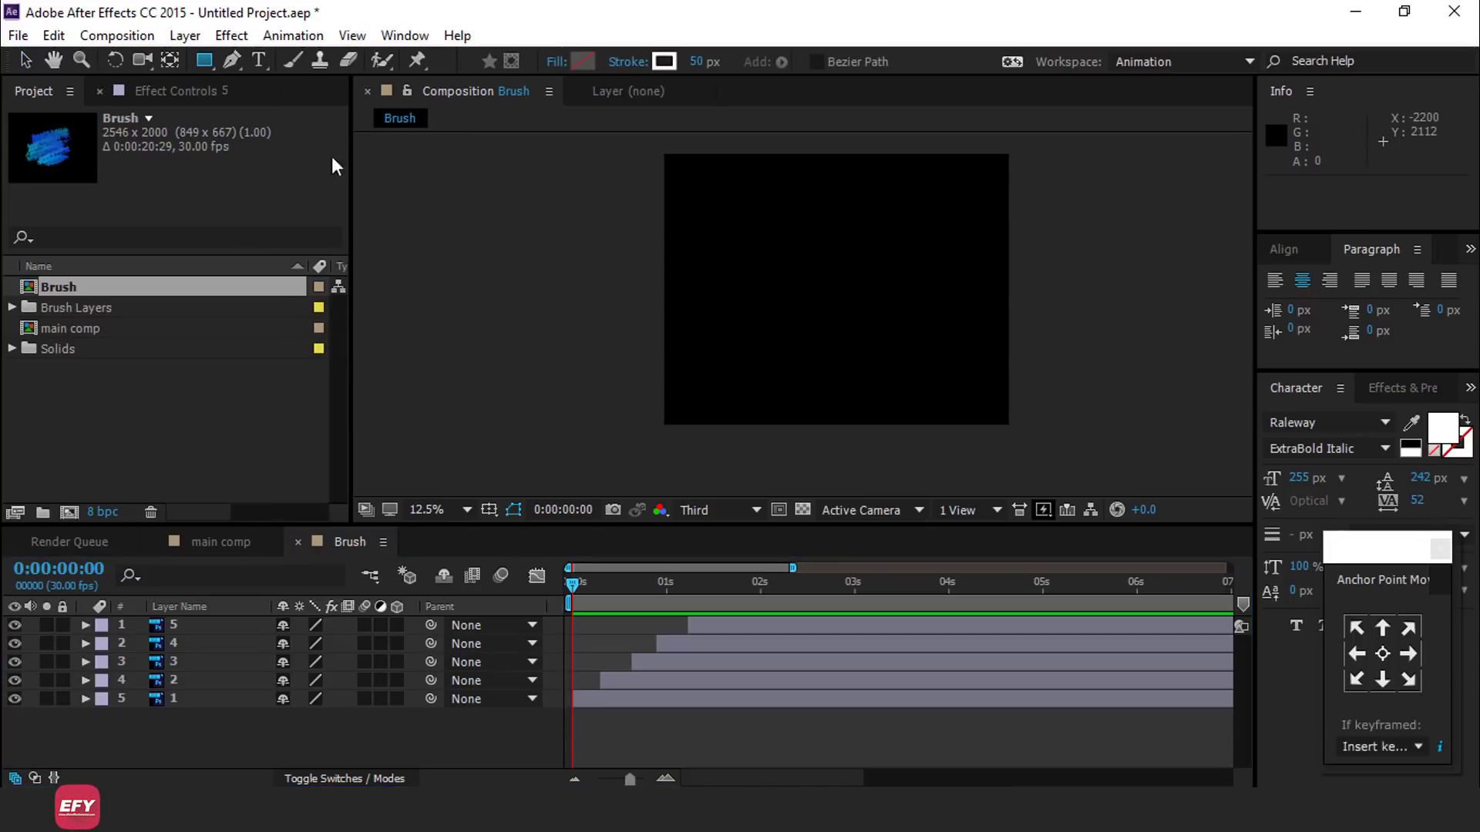
{"action": "mouse_move", "coordinate": [725, 202]}
{"action": "left_mouse_down"}
{"action": "mouse_move", "coordinate": [935, 382]}
{"action": "mouse_move", "coordinate": [928, 423]}
{"action": "mouse_move", "coordinate": [915, 392]}
{"action": "left_mouse_up"}
{"action": "left_click", "coordinate": [25, 61]}
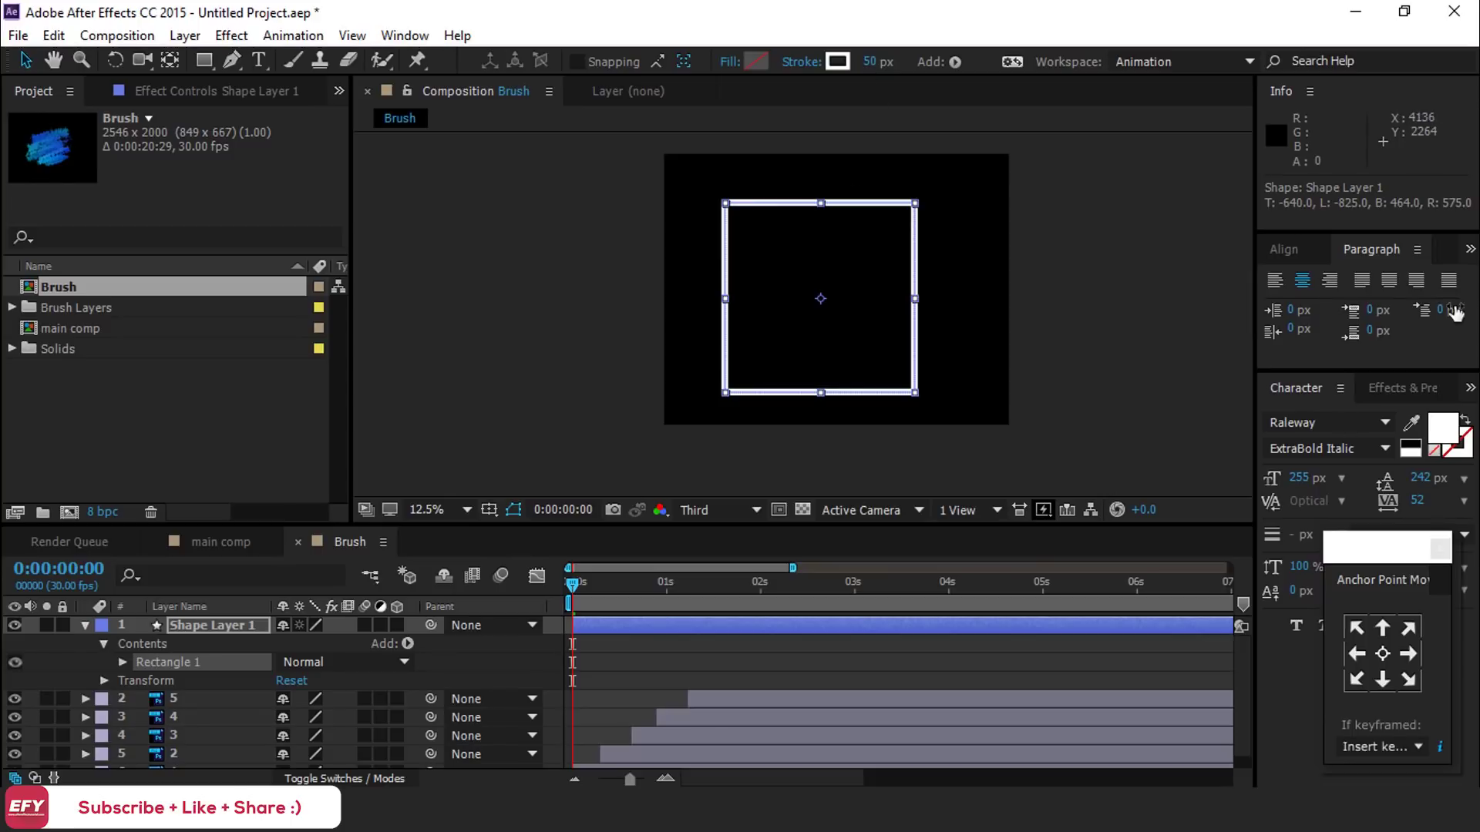
{"action": "left_click", "coordinate": [85, 625]}
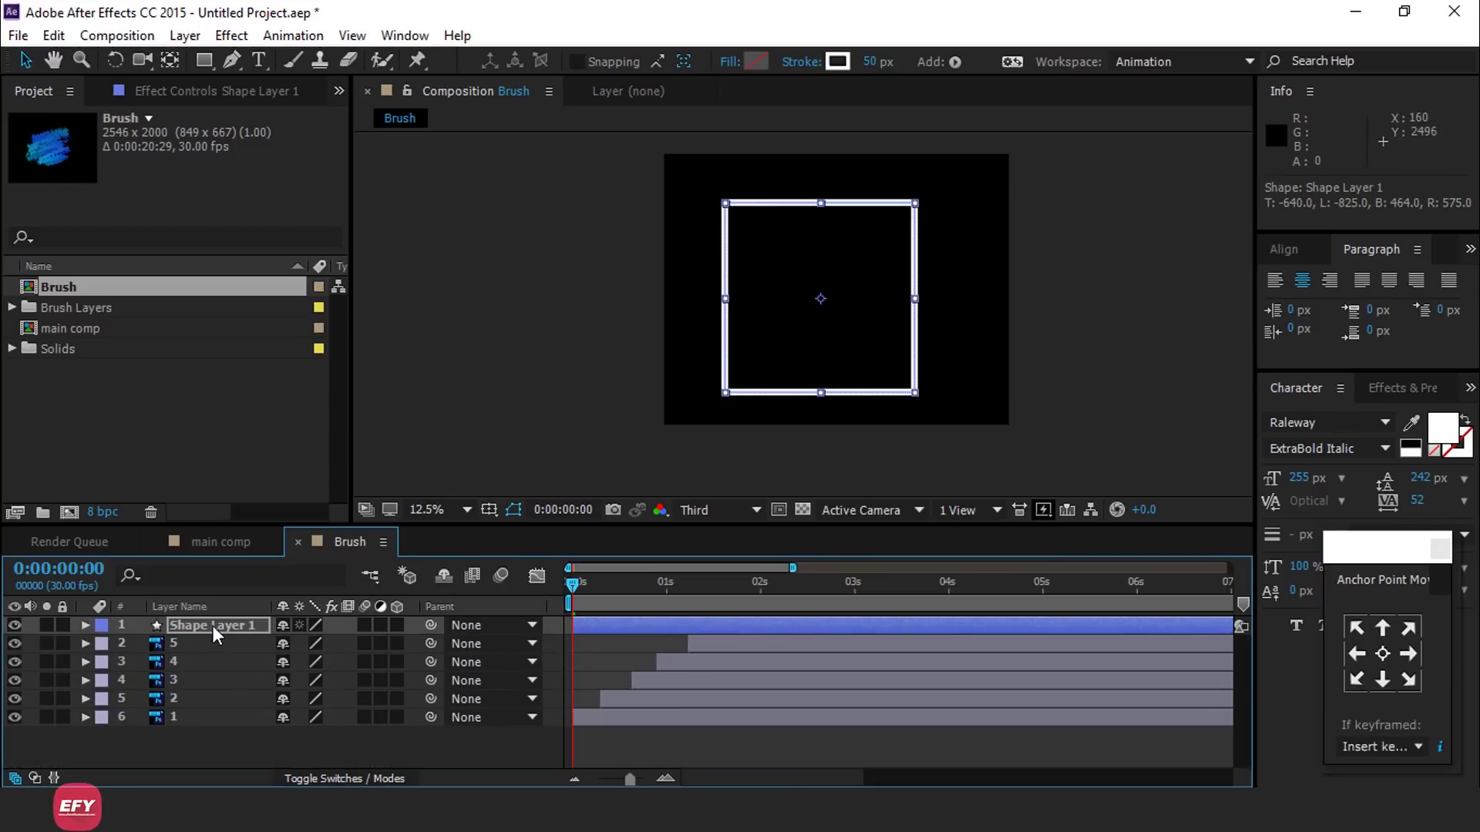
{"action": "left_click_drag", "start_coordinate": [211, 626], "coordinate": [211, 727]}
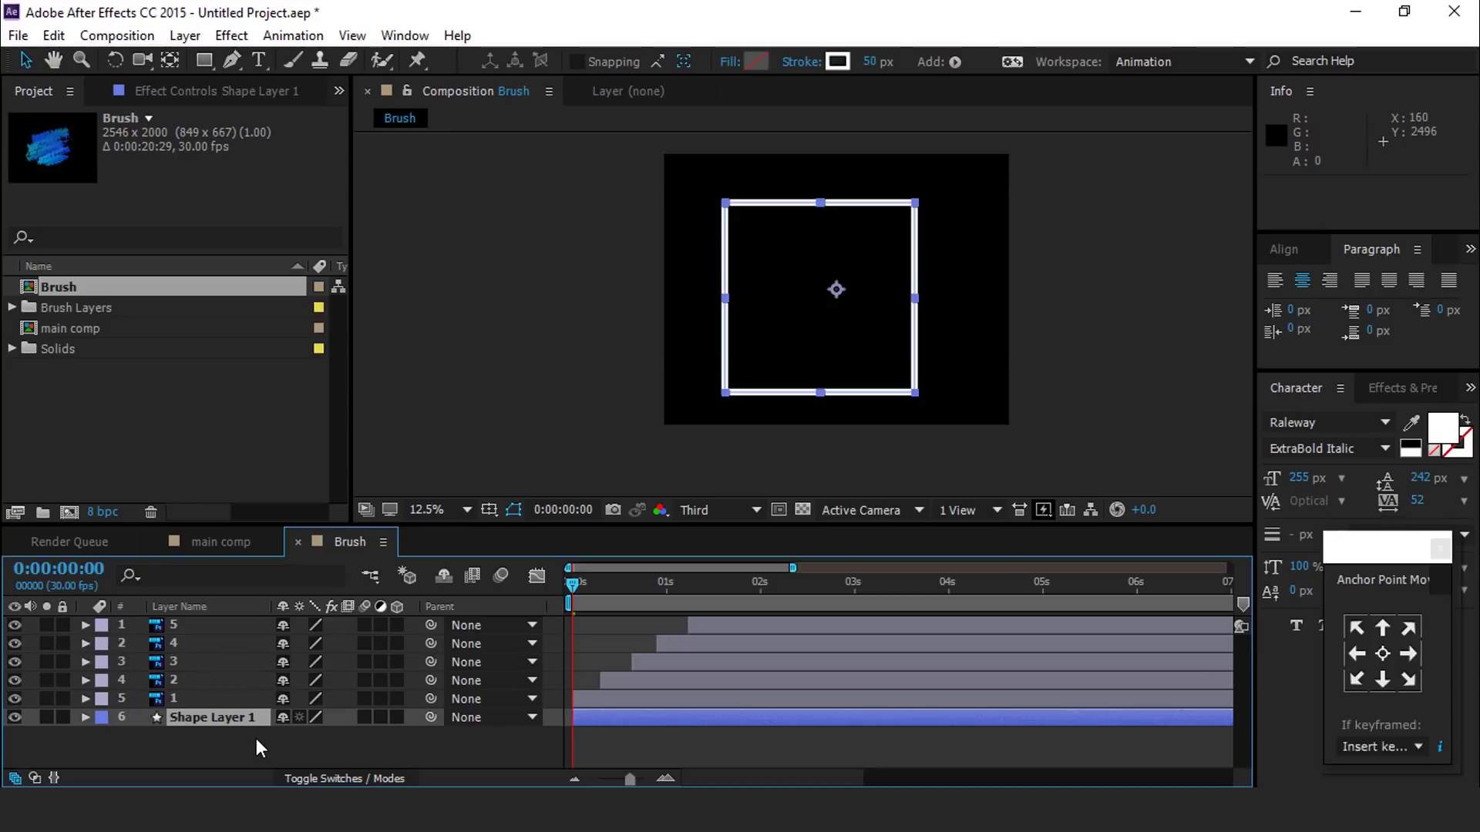
- Add Trim Paths to the rectangle in Shape Layer 1 and expand its settings
{"action": "left_click", "coordinate": [85, 717]}
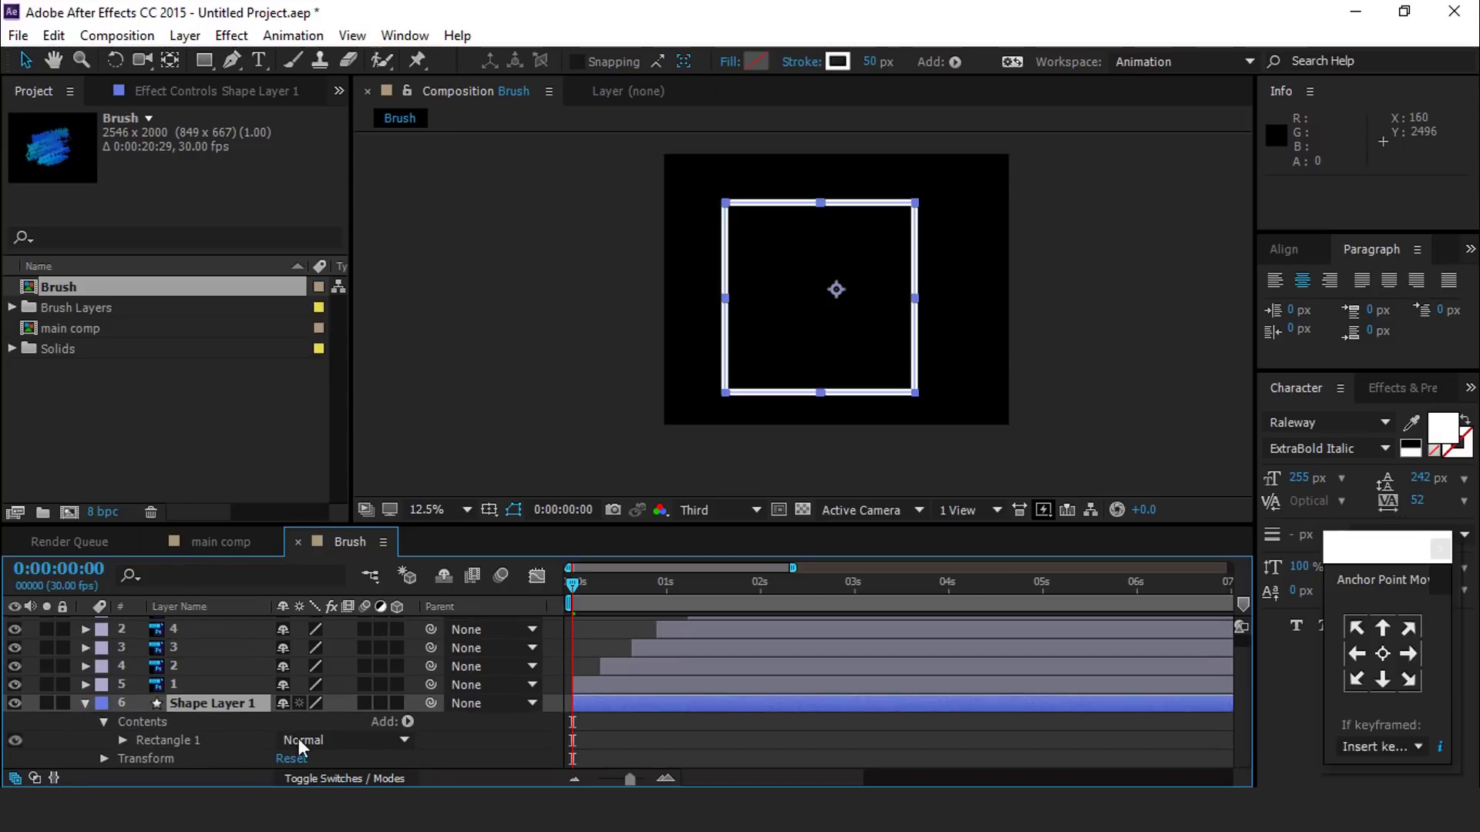
{"action": "left_click", "coordinate": [406, 722]}
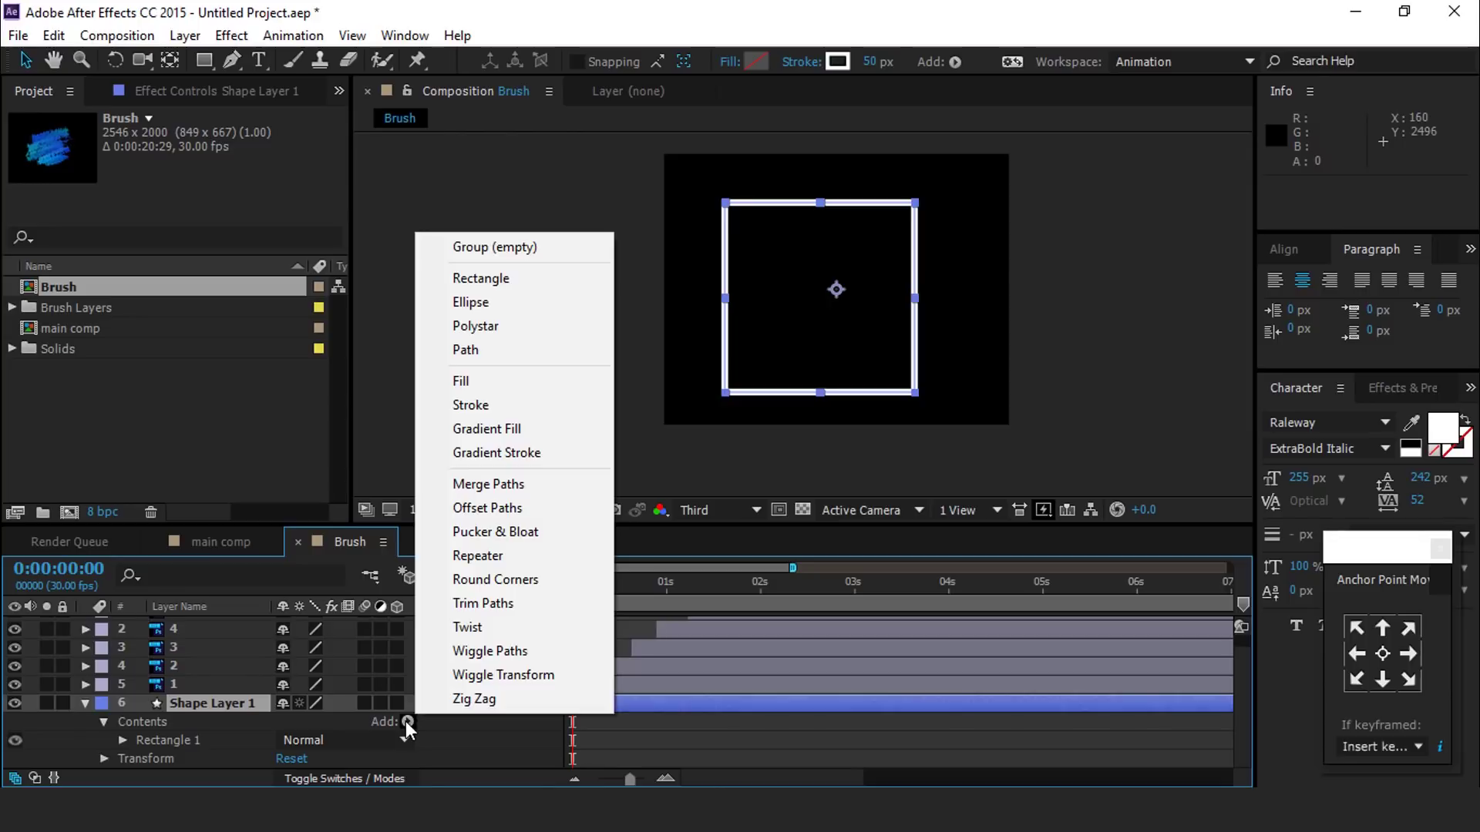
{"action": "left_click", "coordinate": [501, 605]}
{"action": "scroll", "coordinate": [522, 747], "scroll_direction": "down", "scroll_amount": 1}
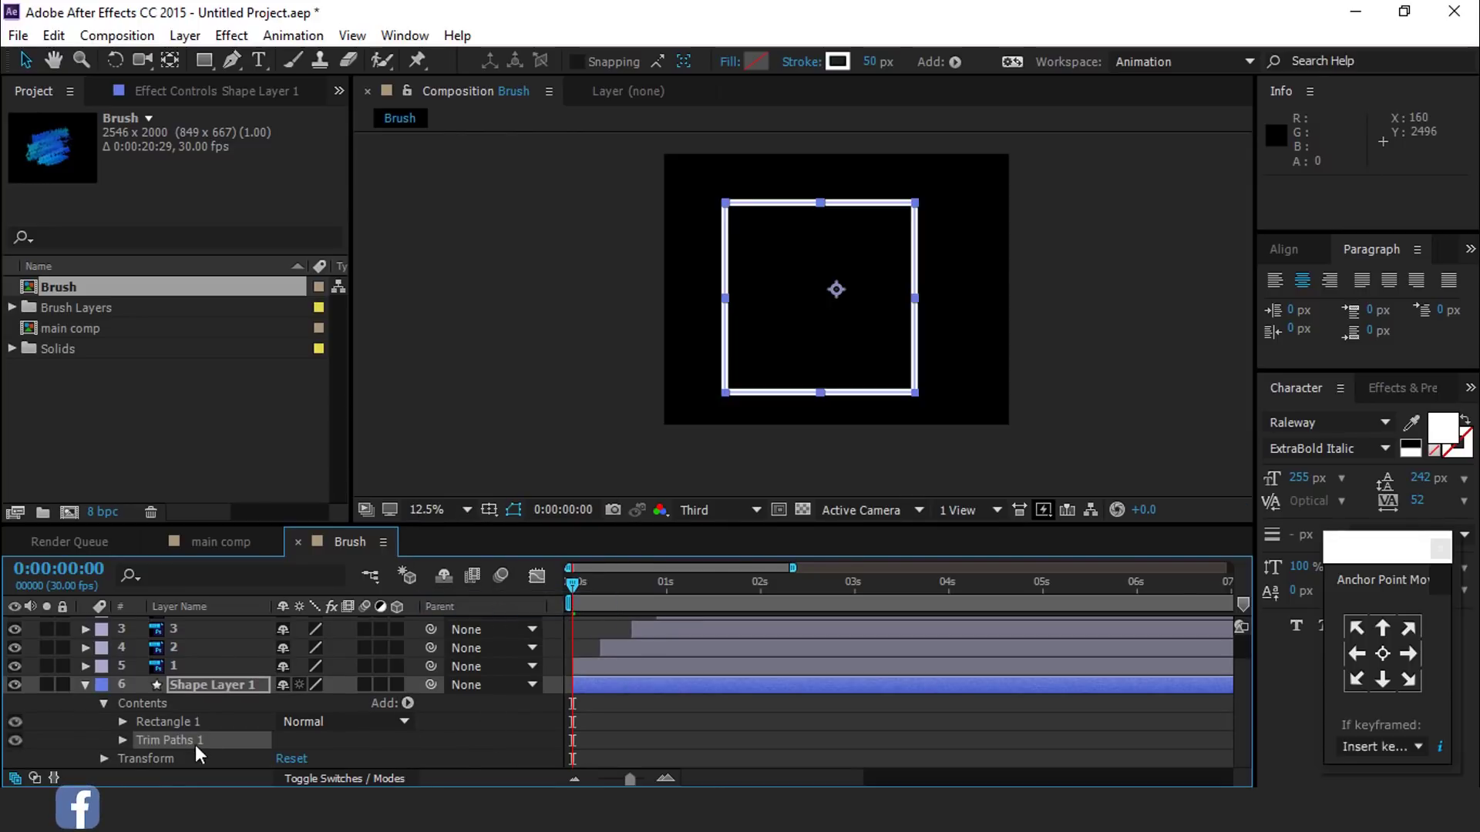
{"action": "left_click", "coordinate": [123, 740]}
- Set the Trim Paths Offset to 88° and keyframe End at 0% on frame 17
{"action": "scroll", "coordinate": [376, 742], "scroll_direction": "down", "scroll_amount": 1}
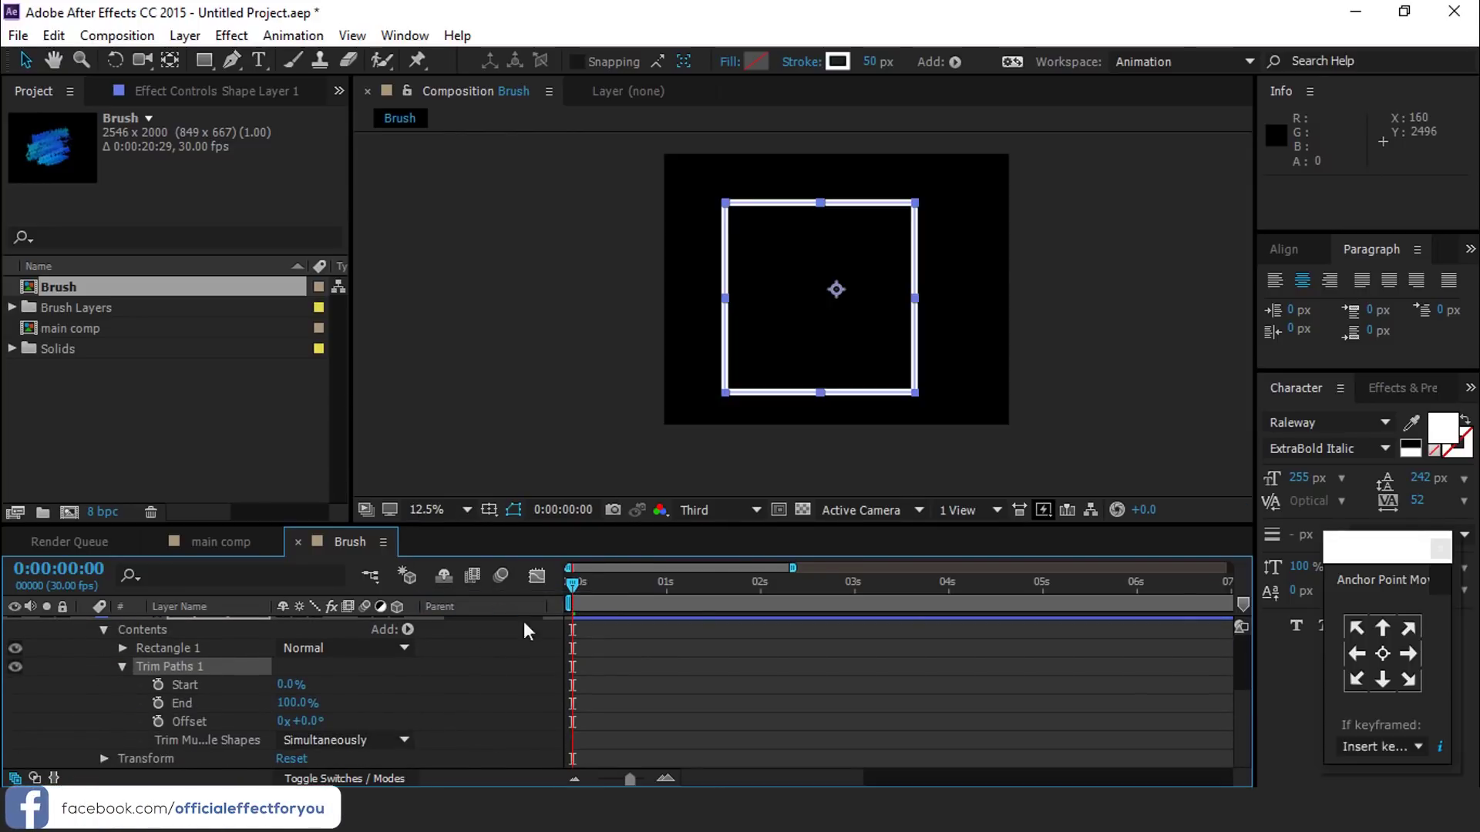
{"action": "left_click_drag", "start_coordinate": [573, 586], "coordinate": [750, 589]}
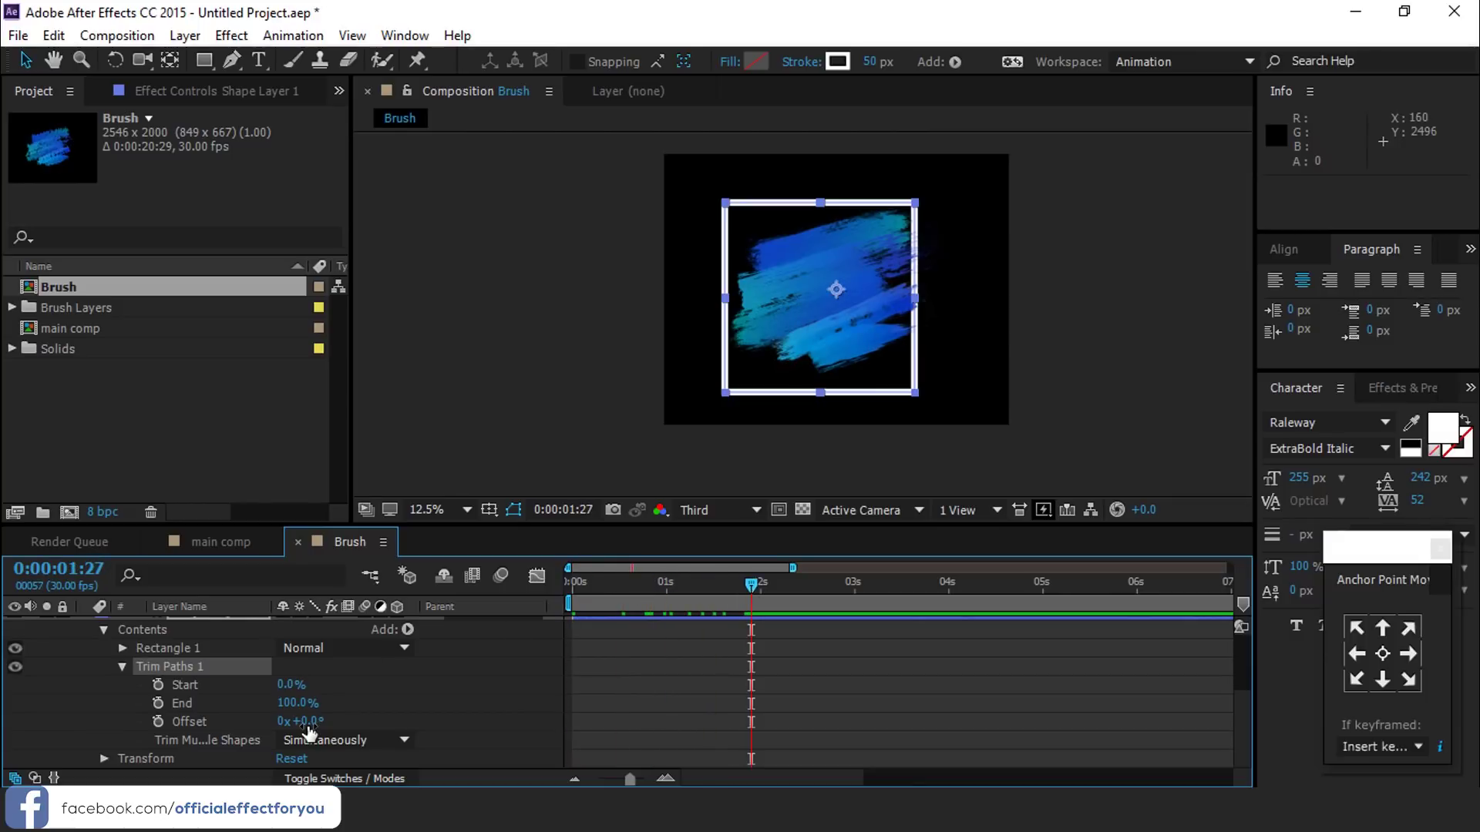
{"action": "left_click_drag", "start_coordinate": [297, 722], "coordinate": [325, 724]}
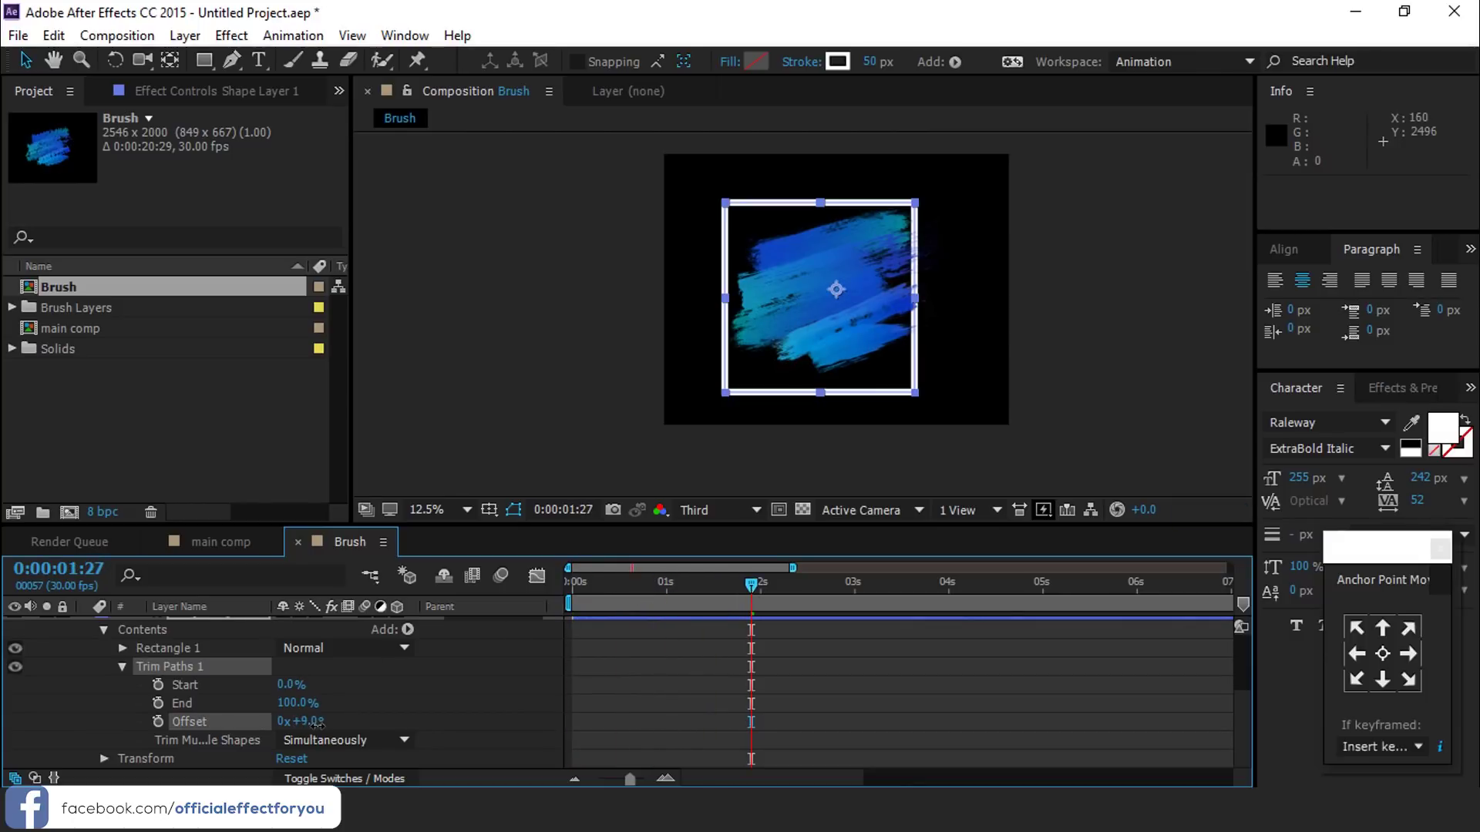
{"action": "left_click", "coordinate": [312, 721]}
{"action": "type", "text": "88"}
{"action": "key", "text": "Return"}
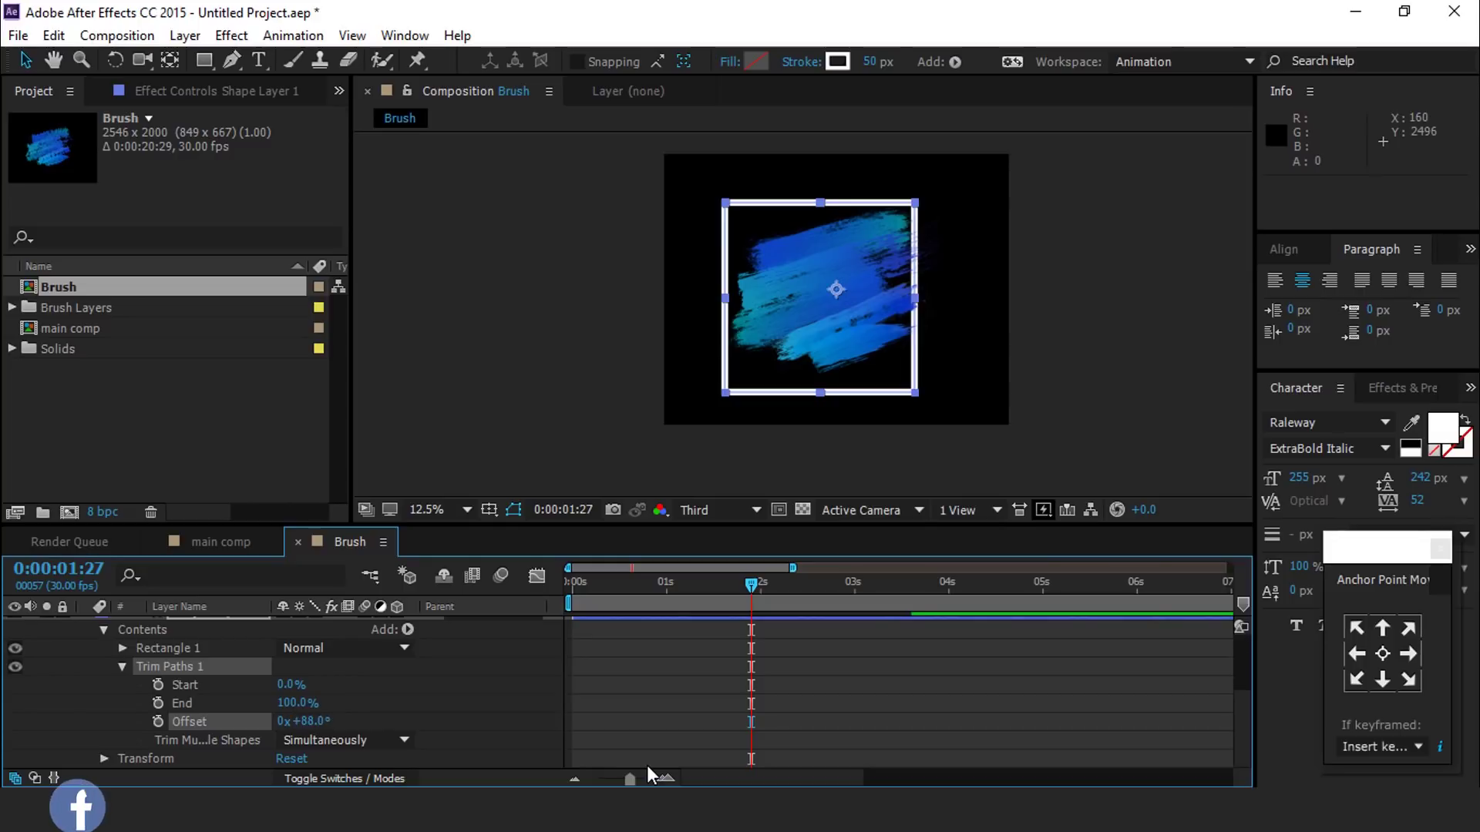
{"action": "mouse_move", "coordinate": [622, 584]}
{"action": "left_mouse_down"}
{"action": "mouse_move", "coordinate": [551, 587]}
{"action": "mouse_move", "coordinate": [627, 588]}
{"action": "left_mouse_up"}
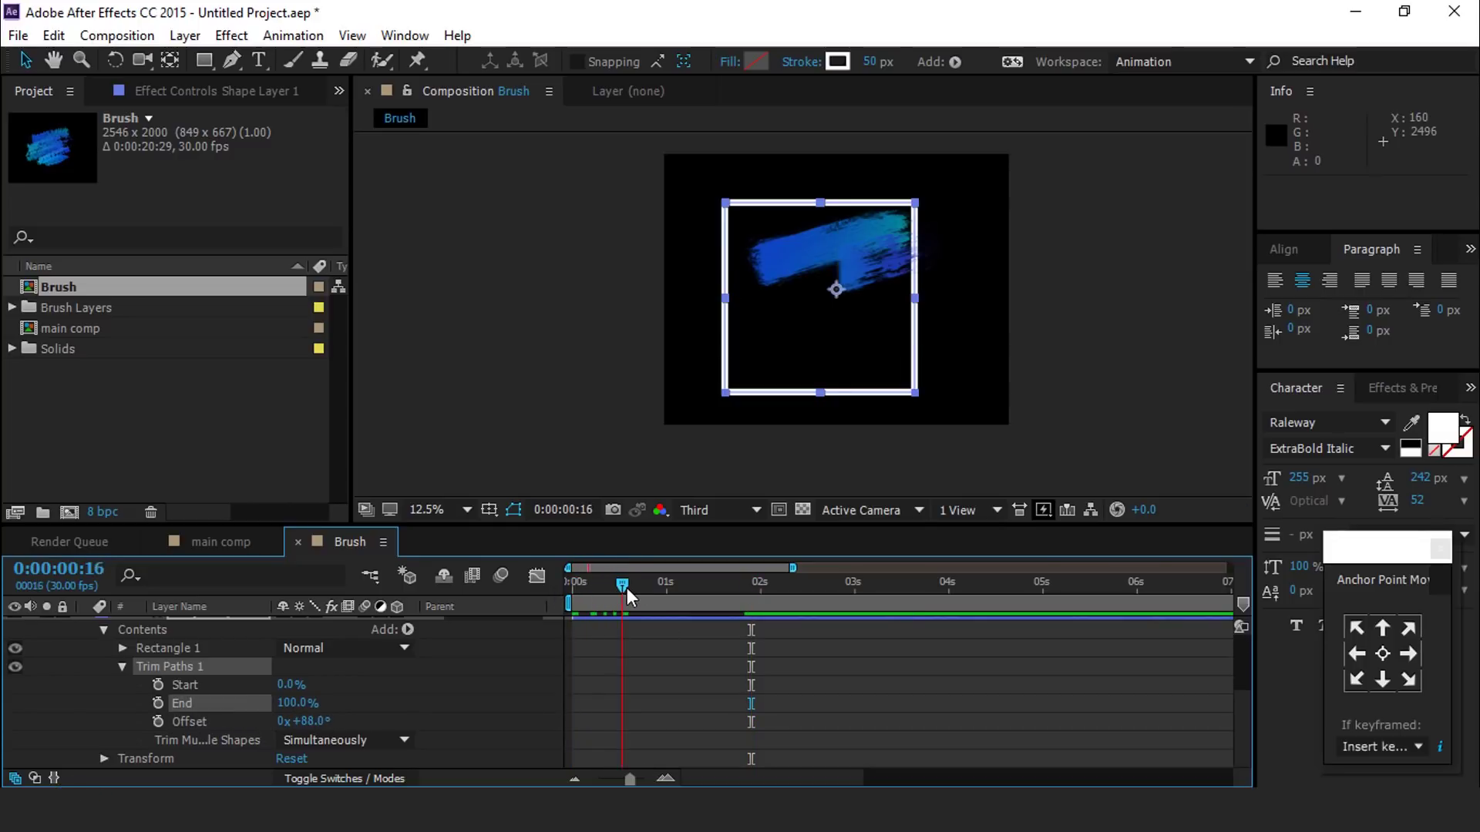
{"action": "left_click", "coordinate": [158, 702]}
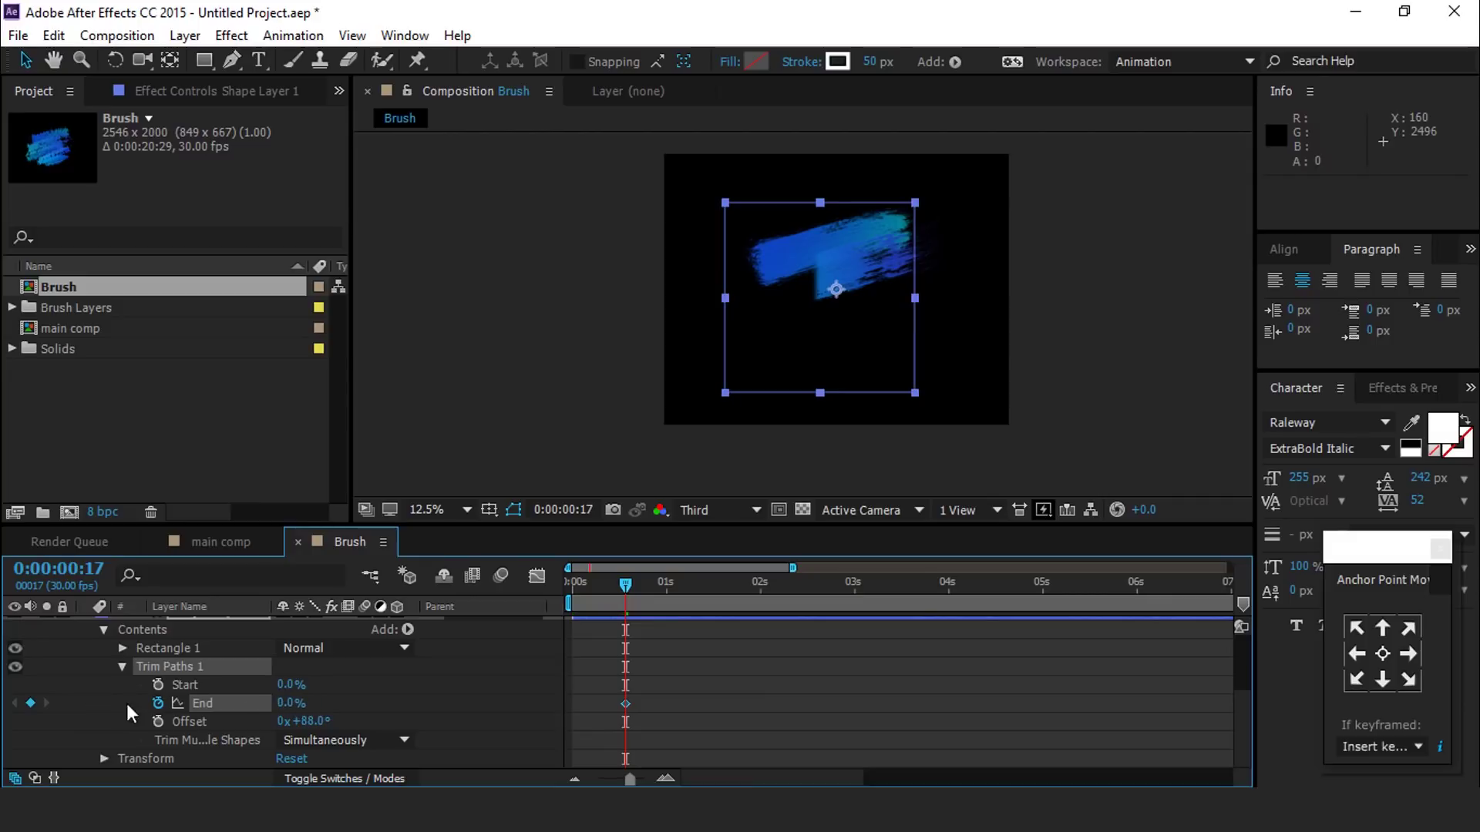
- Add a second End keyframe at 2 seconds, then preview the draw-on, stopping at frame 27
{"action": "left_click_drag", "start_coordinate": [640, 595], "coordinate": [760, 594]}
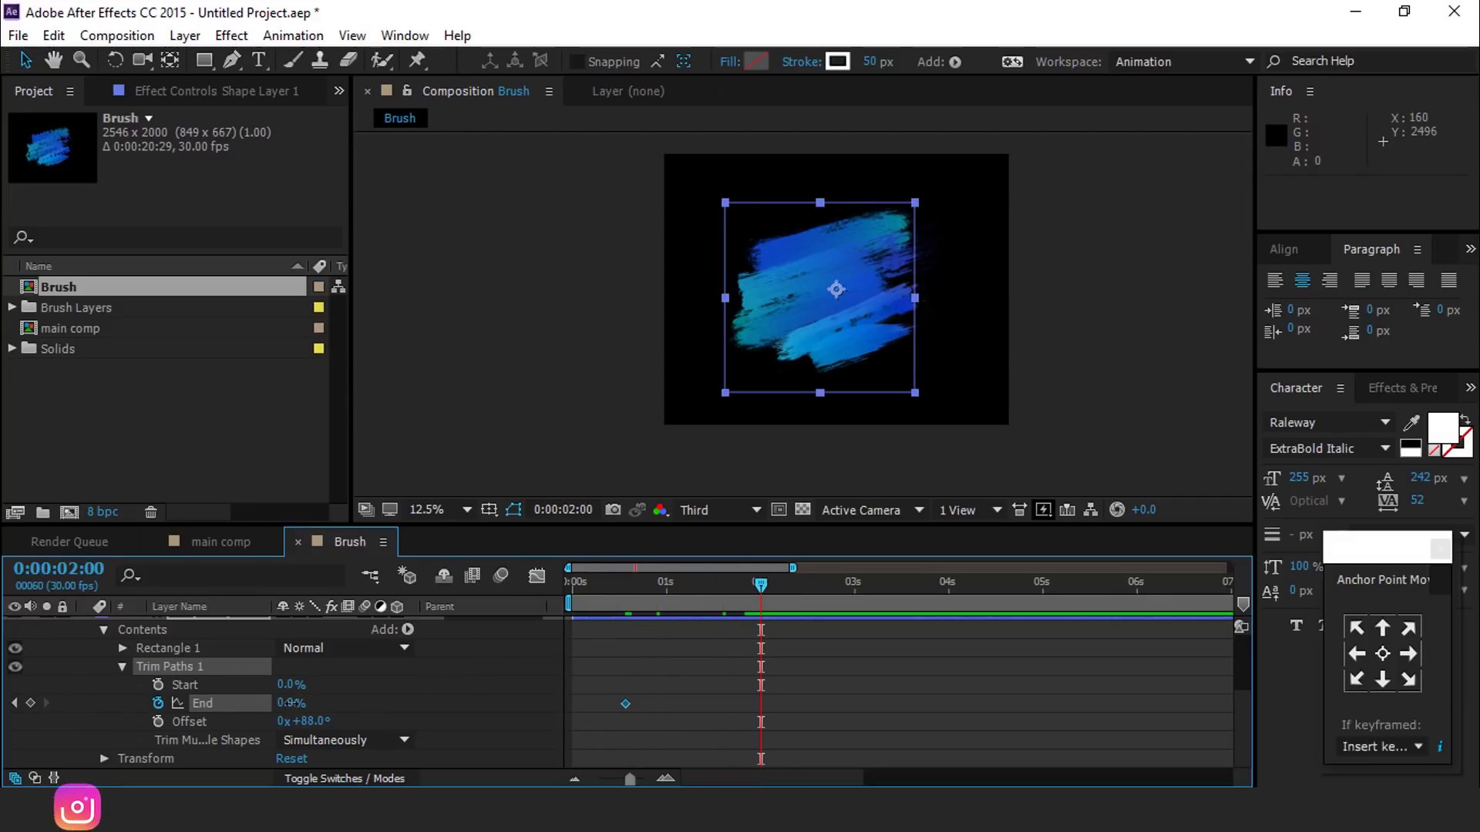
{"action": "left_click_drag", "start_coordinate": [291, 703], "coordinate": [370, 703]}
{"action": "key", "text": "Home"}
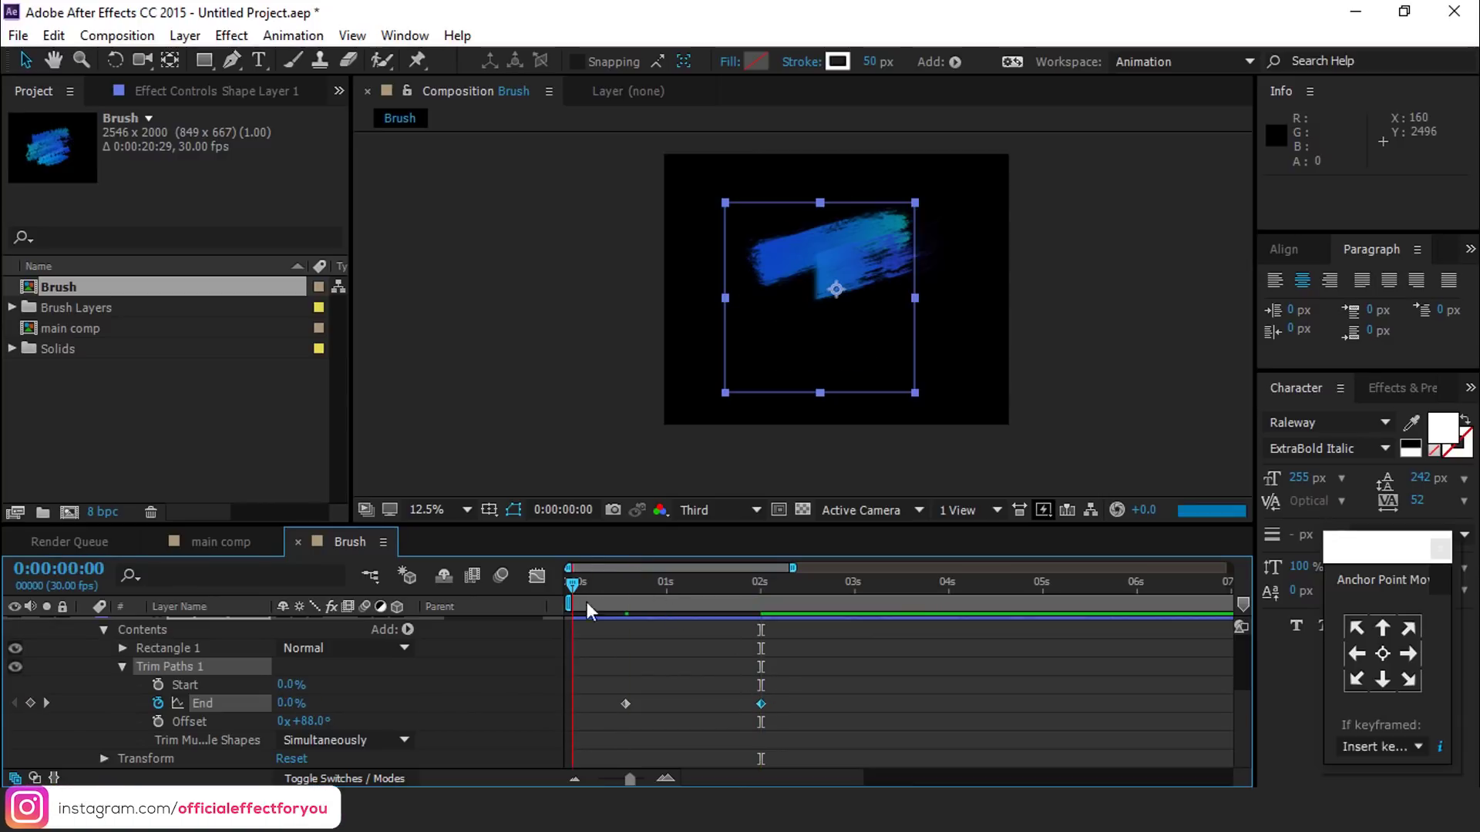
{"action": "key", "text": "space"}
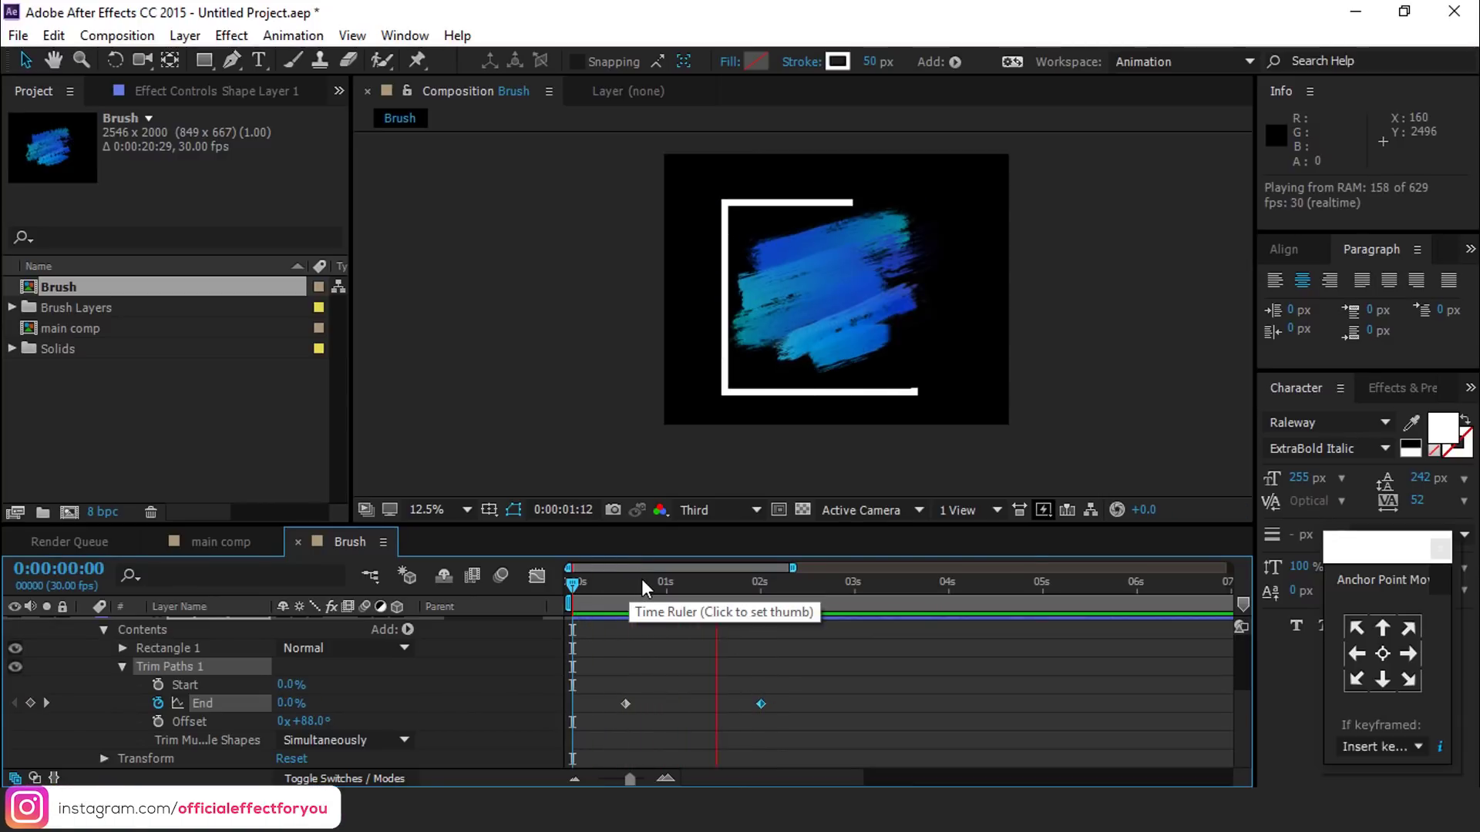
{"action": "left_click", "coordinate": [655, 582]}
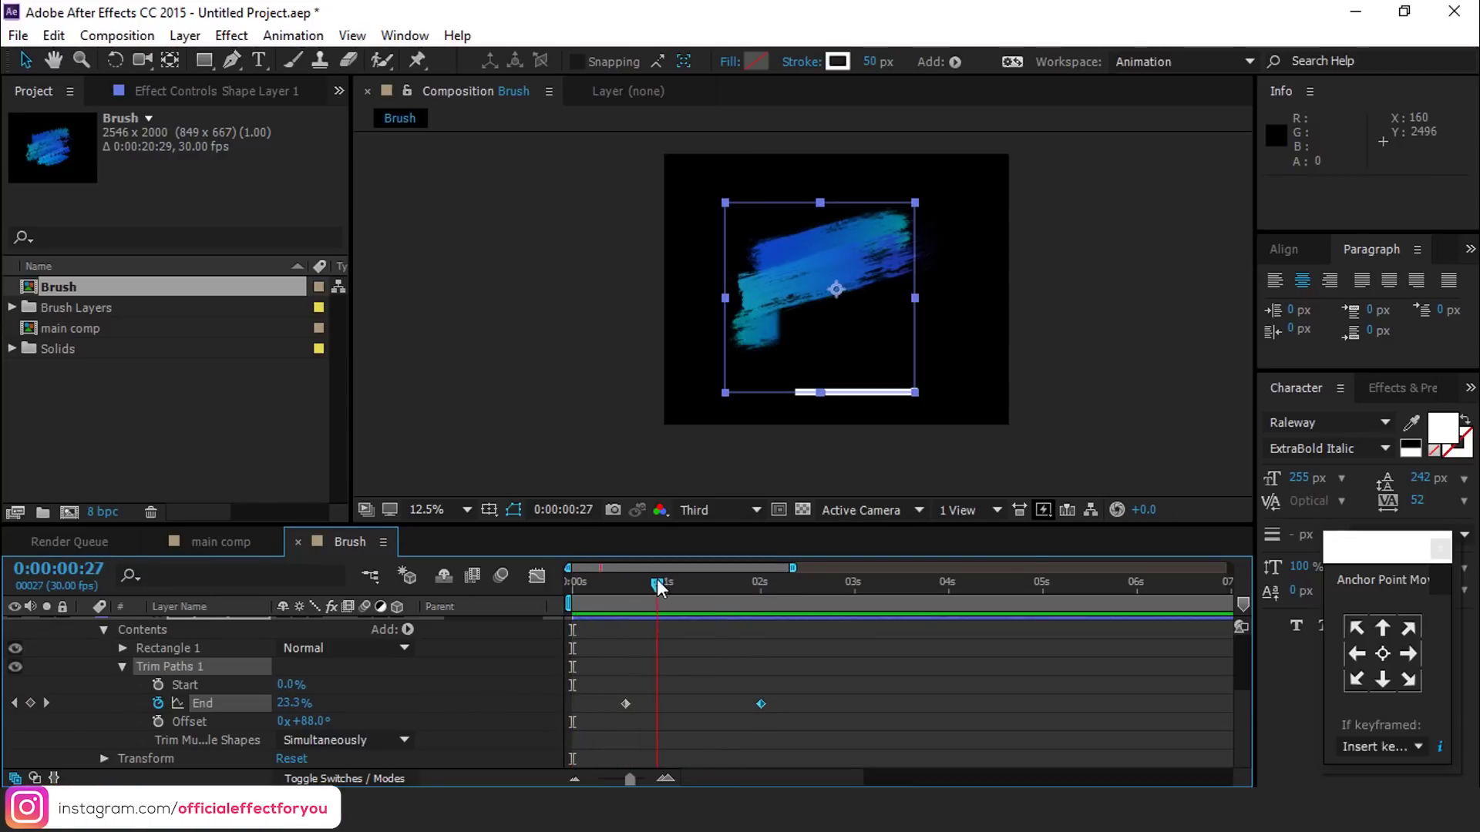
- Apply Easy Ease to both End keyframes and steepen their speed curve in the Graph Editor
{"action": "right_click", "coordinate": [761, 704]}
{"action": "mouse_move", "coordinate": [846, 678]}
{"action": "left_click", "coordinate": [1110, 540]}
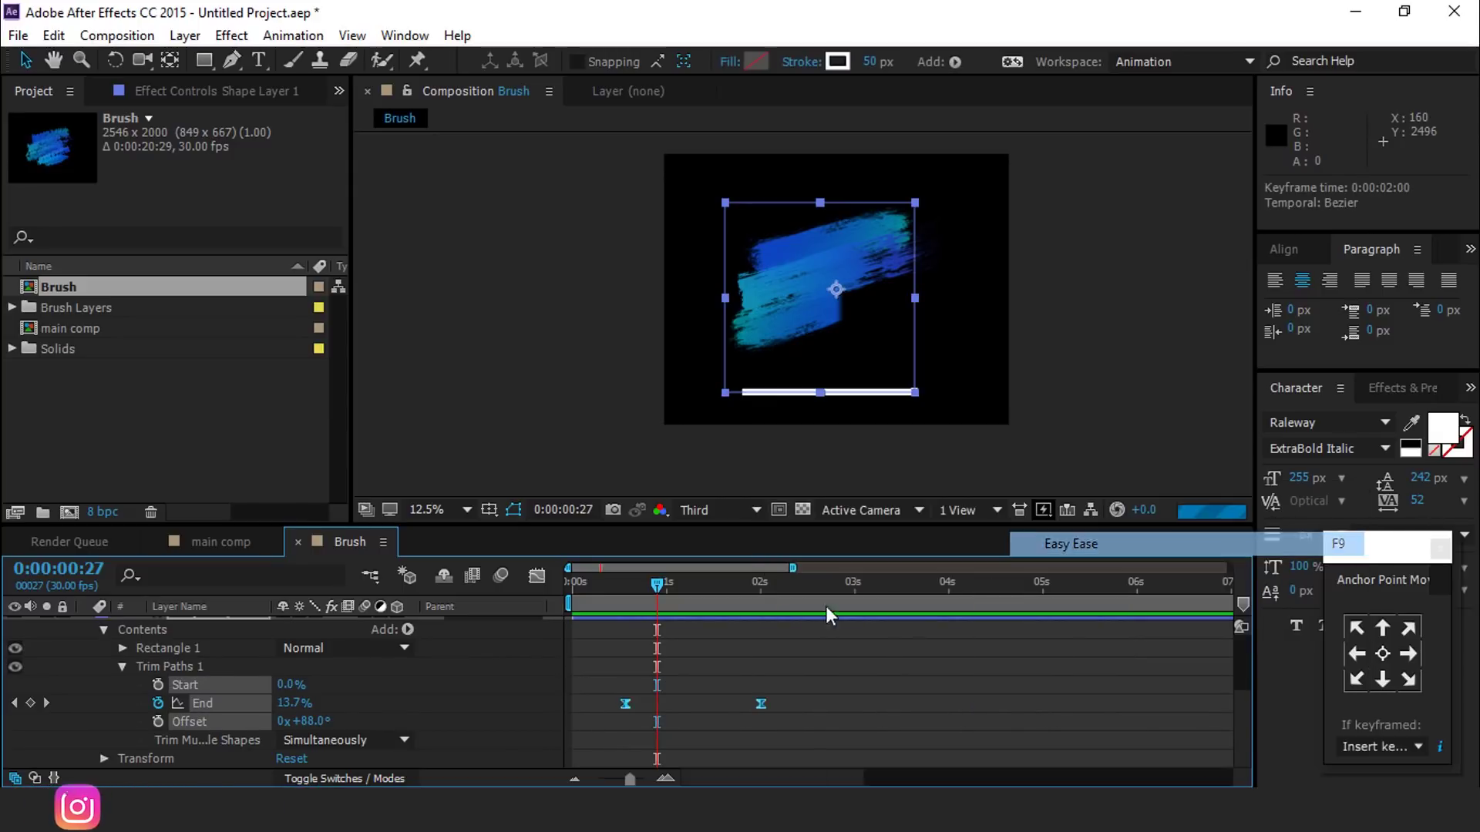
{"action": "left_click", "coordinate": [536, 574]}
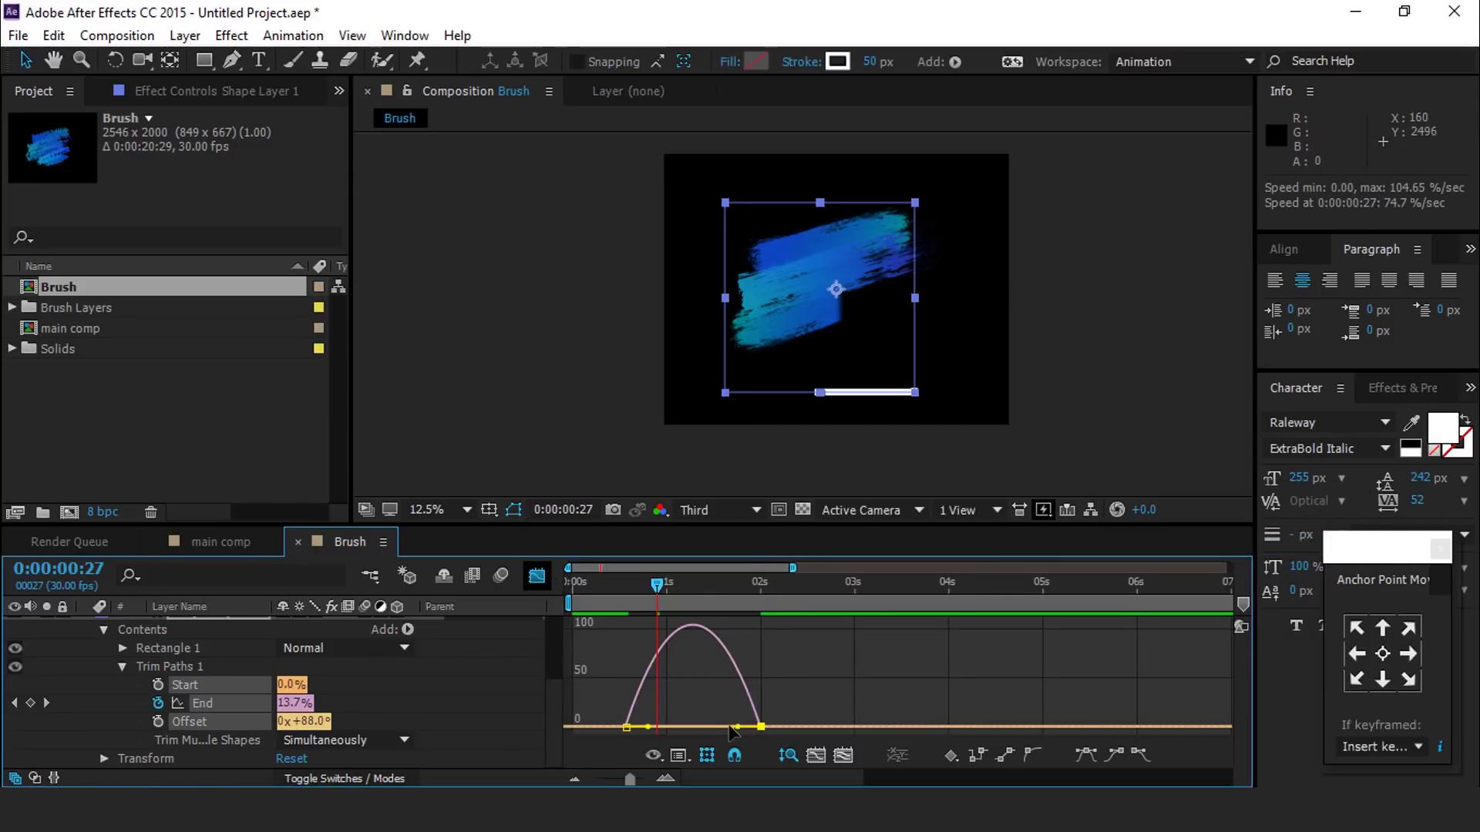
{"action": "left_click_drag", "start_coordinate": [736, 729], "coordinate": [717, 726]}
{"action": "left_click", "coordinate": [537, 575]}
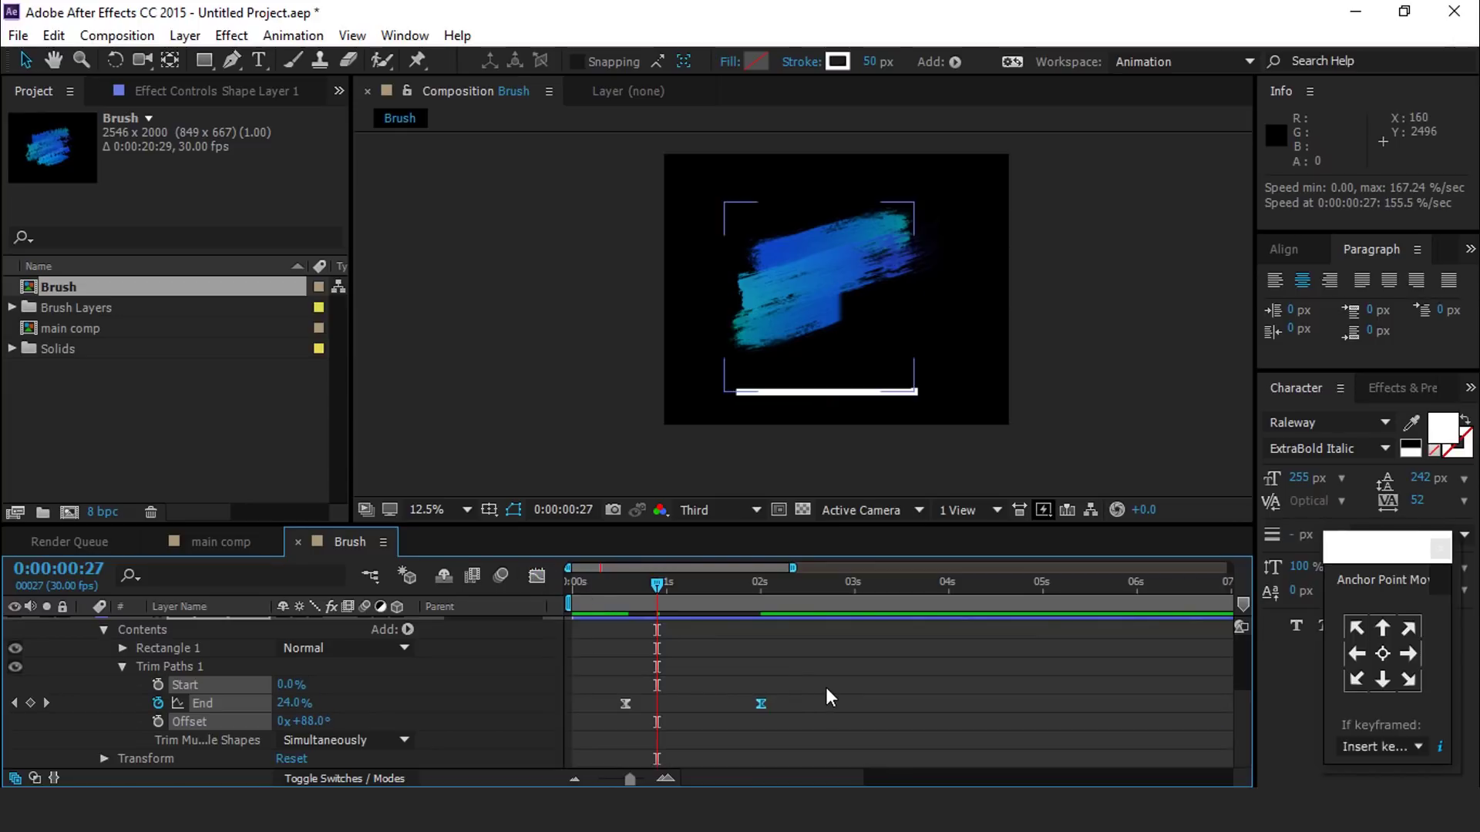
- Shift both End keyframes earlier so the draw-on starts at frame 2, then preview
{"action": "left_click_drag", "start_coordinate": [826, 692], "coordinate": [626, 744]}
{"action": "left_click_drag", "start_coordinate": [929, 677], "coordinate": [578, 708]}
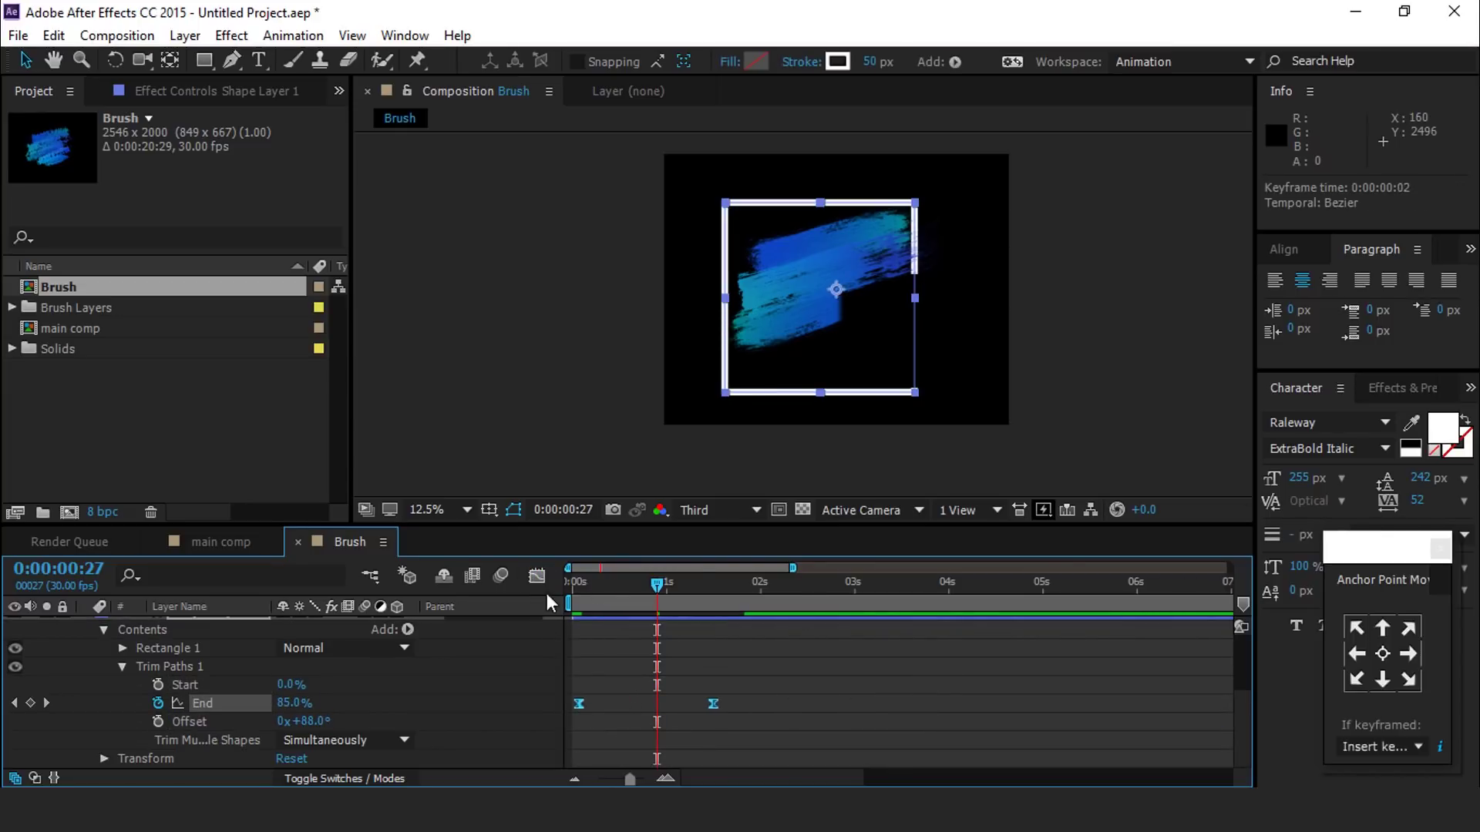
{"action": "key", "text": "Home"}
{"action": "key", "text": "space"}
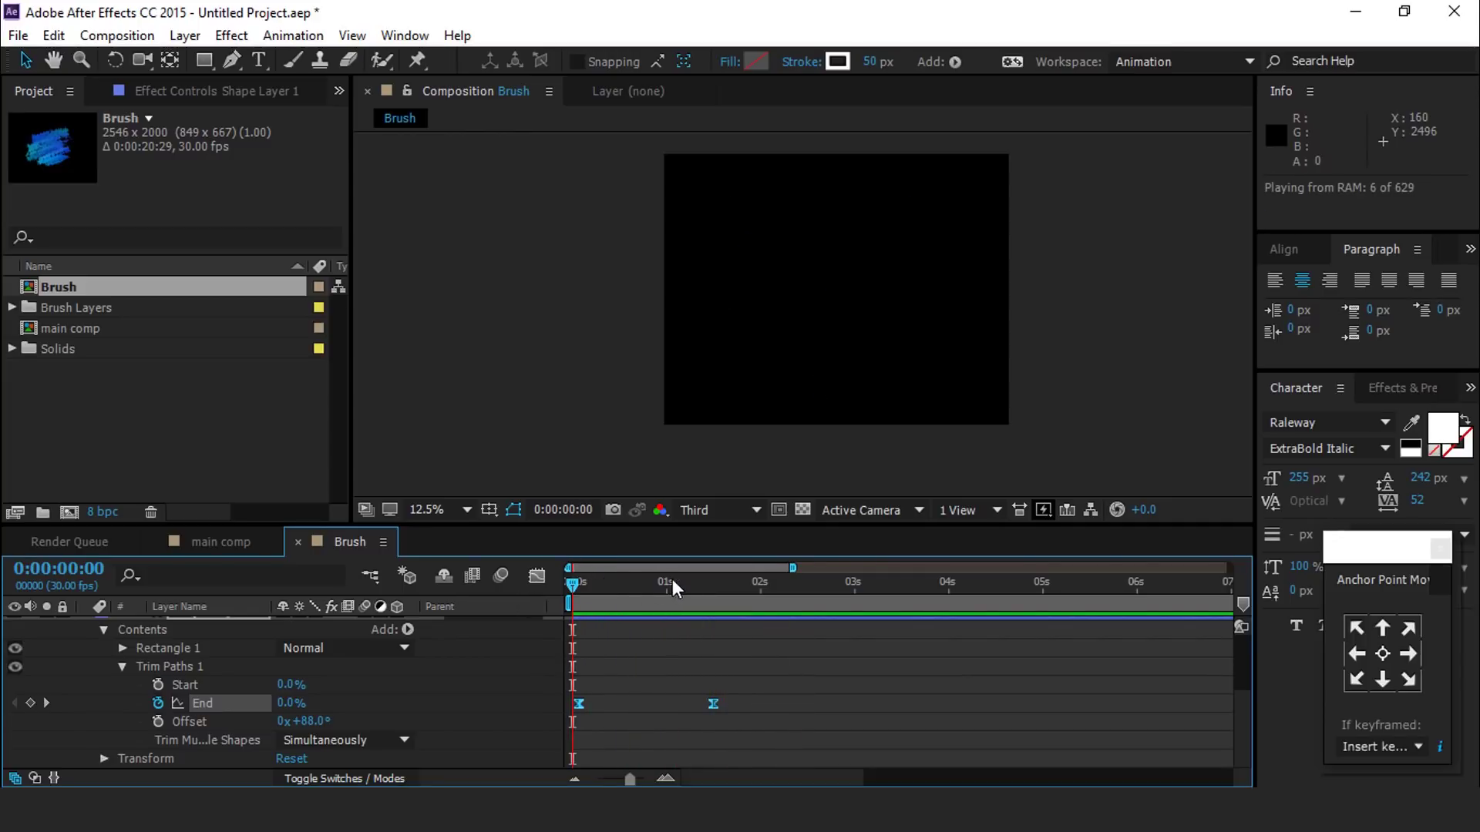
- Stop the preview and expand Shape Layer 1 down to Rectangle 1's Transform settings
{"action": "left_click", "coordinate": [733, 581]}
{"action": "left_click", "coordinate": [802, 701]}
{"action": "scroll", "coordinate": [120, 668], "scroll_direction": "up", "scroll_amount": 1}
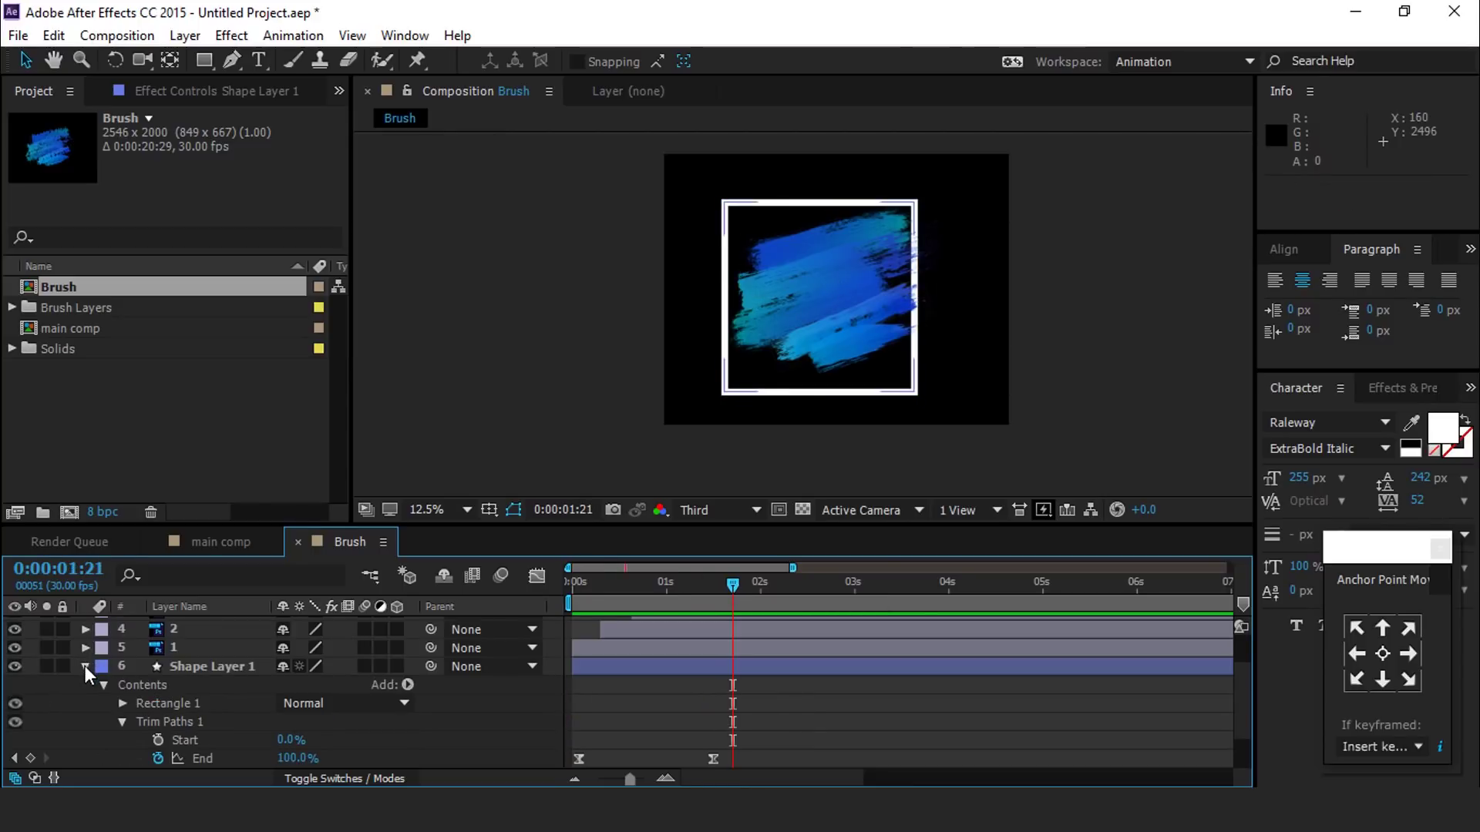
{"action": "left_click", "coordinate": [85, 666]}
{"action": "left_click", "coordinate": [81, 718]}
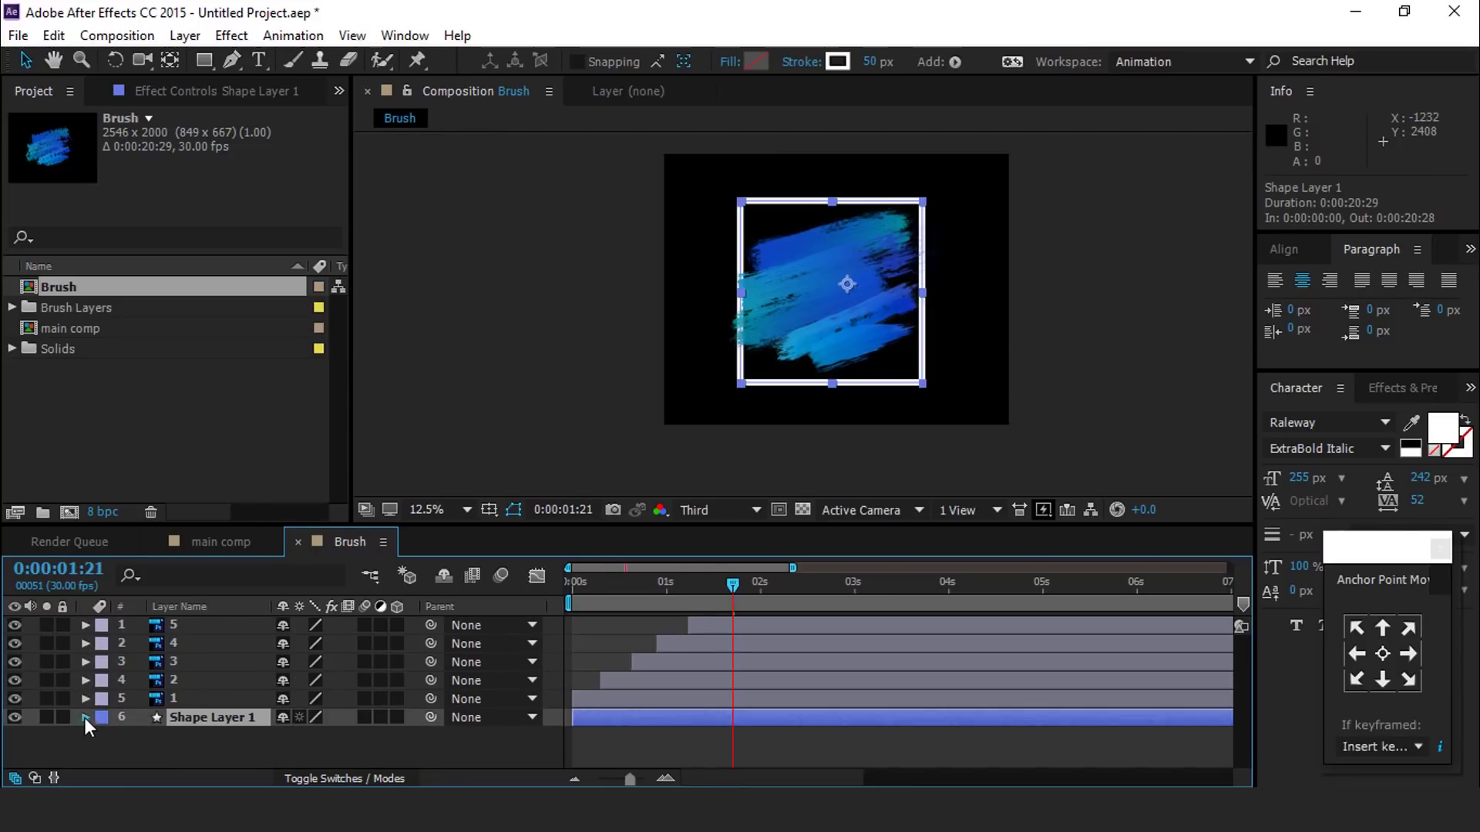
{"action": "left_click", "coordinate": [85, 718]}
{"action": "scroll", "coordinate": [165, 729], "scroll_direction": "down", "scroll_amount": 1}
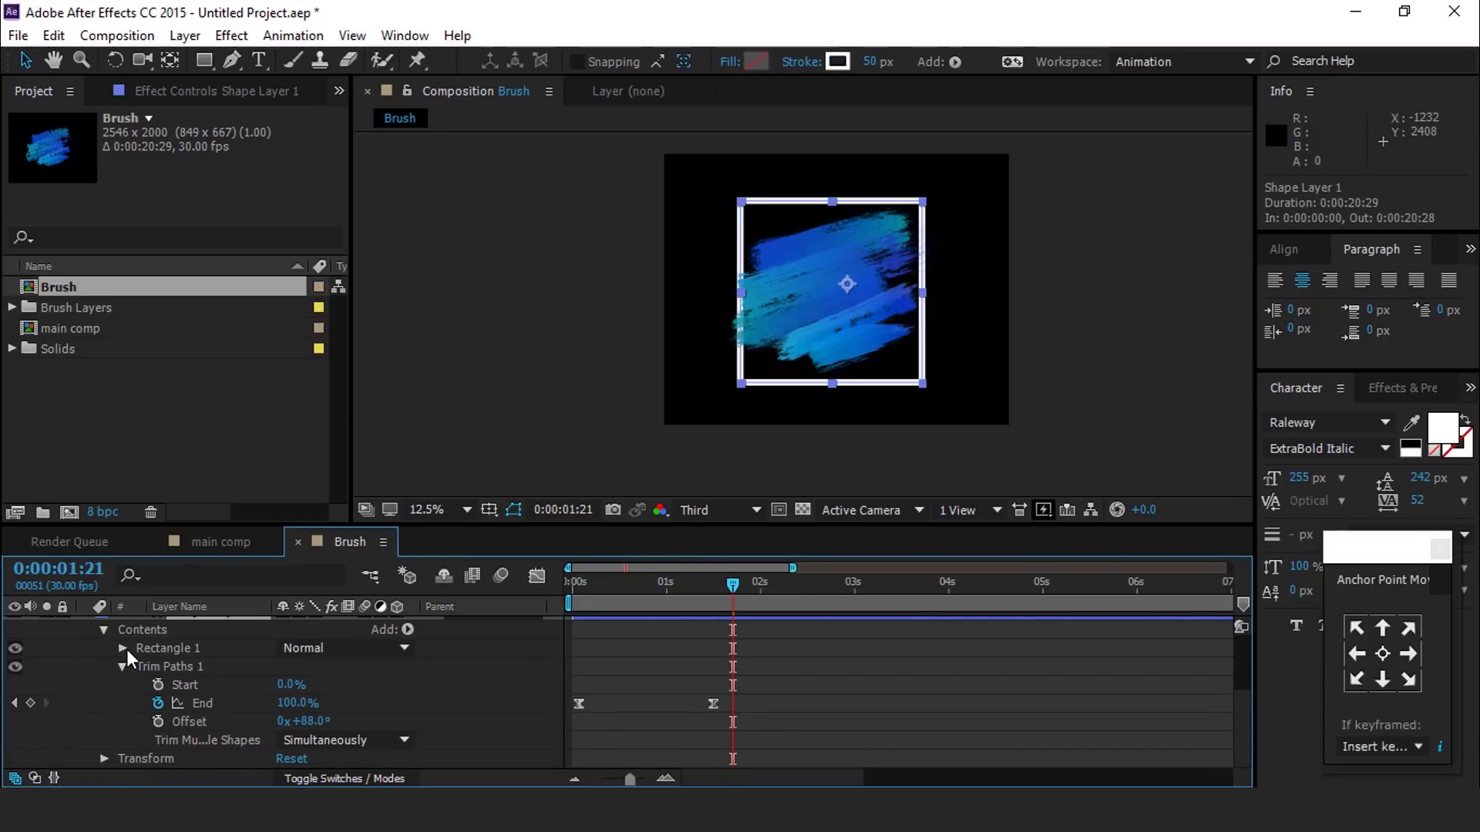
{"action": "left_click", "coordinate": [123, 649]}
{"action": "left_click", "coordinate": [142, 722]}
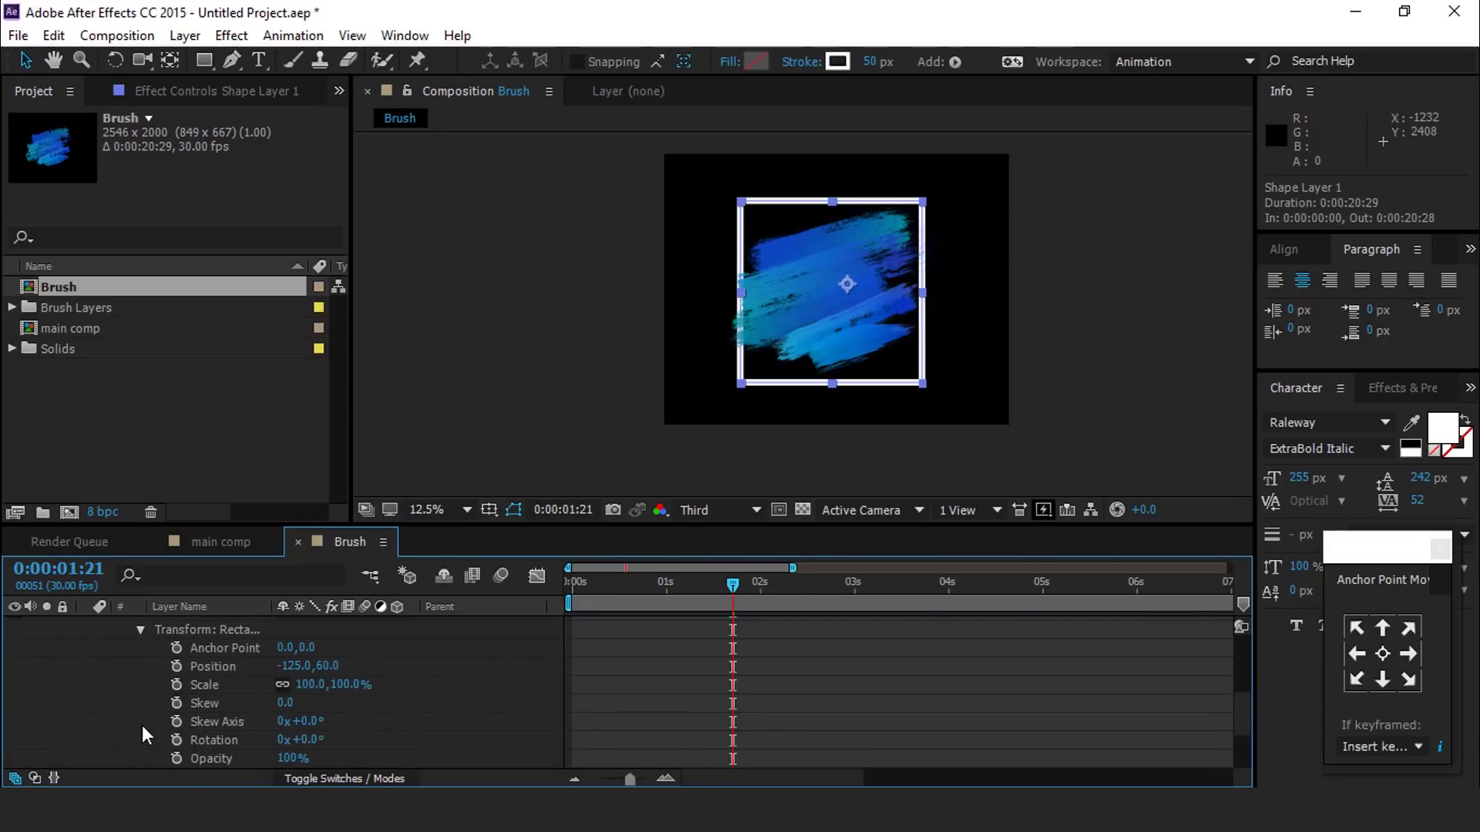
- Set the Rectangle 1 Skew to -8 and collapse Shape Layer 1
{"action": "left_click", "coordinate": [286, 703]}
{"action": "type", "text": "-8"}
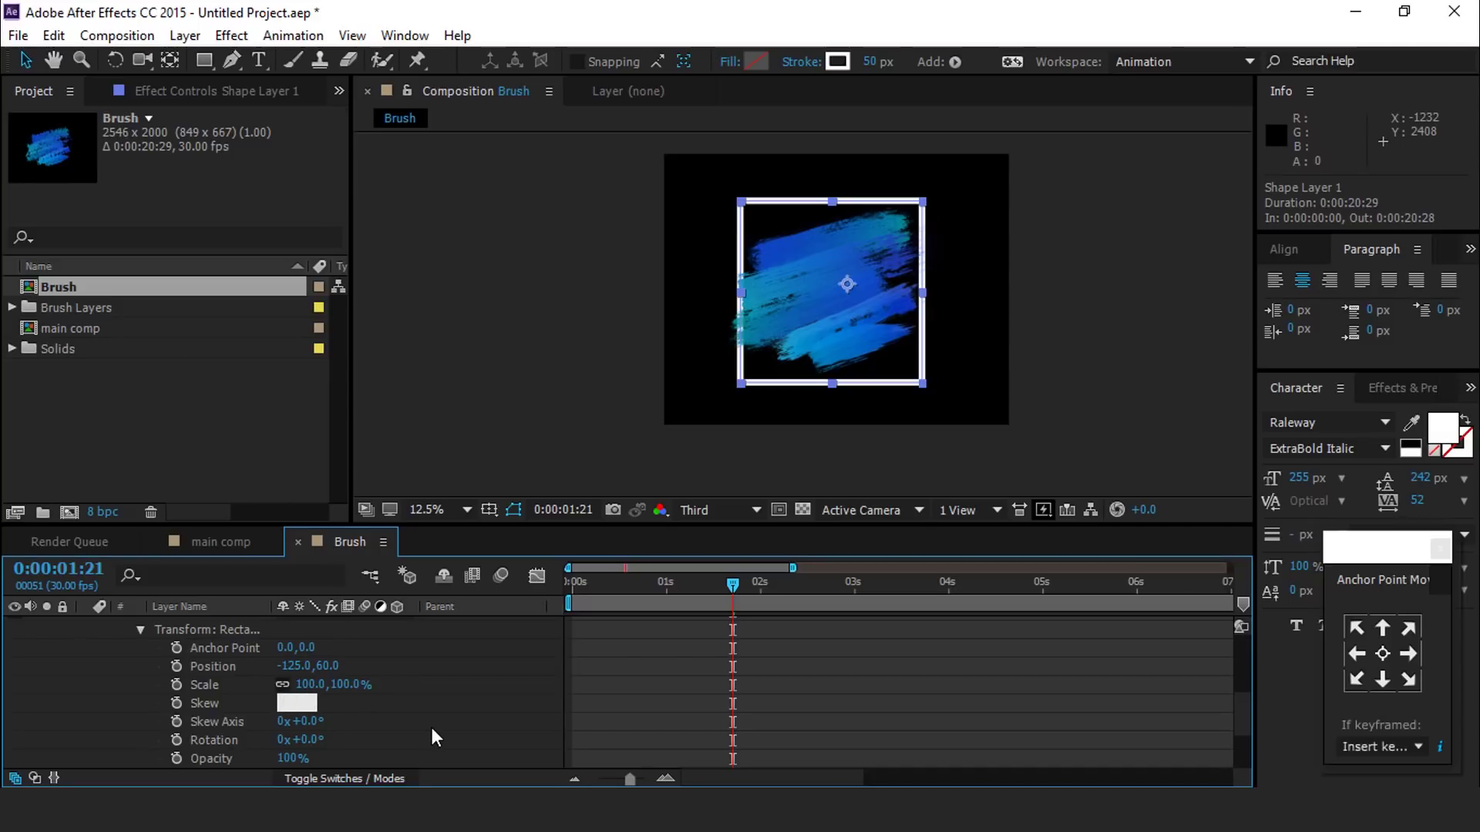
{"action": "key", "text": "Return"}
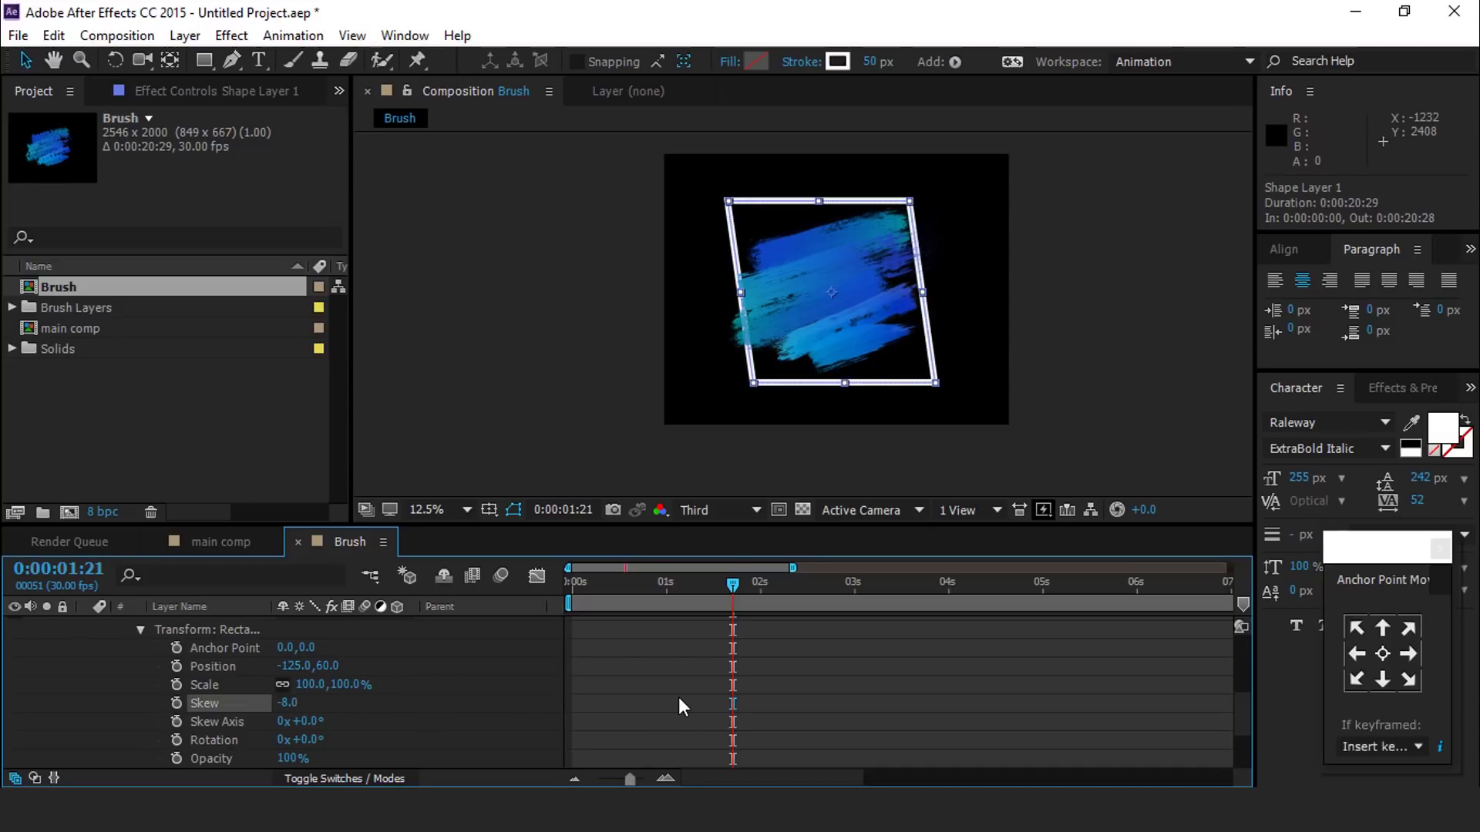
{"action": "left_click", "coordinate": [678, 697]}
{"action": "left_click", "coordinate": [518, 667]}
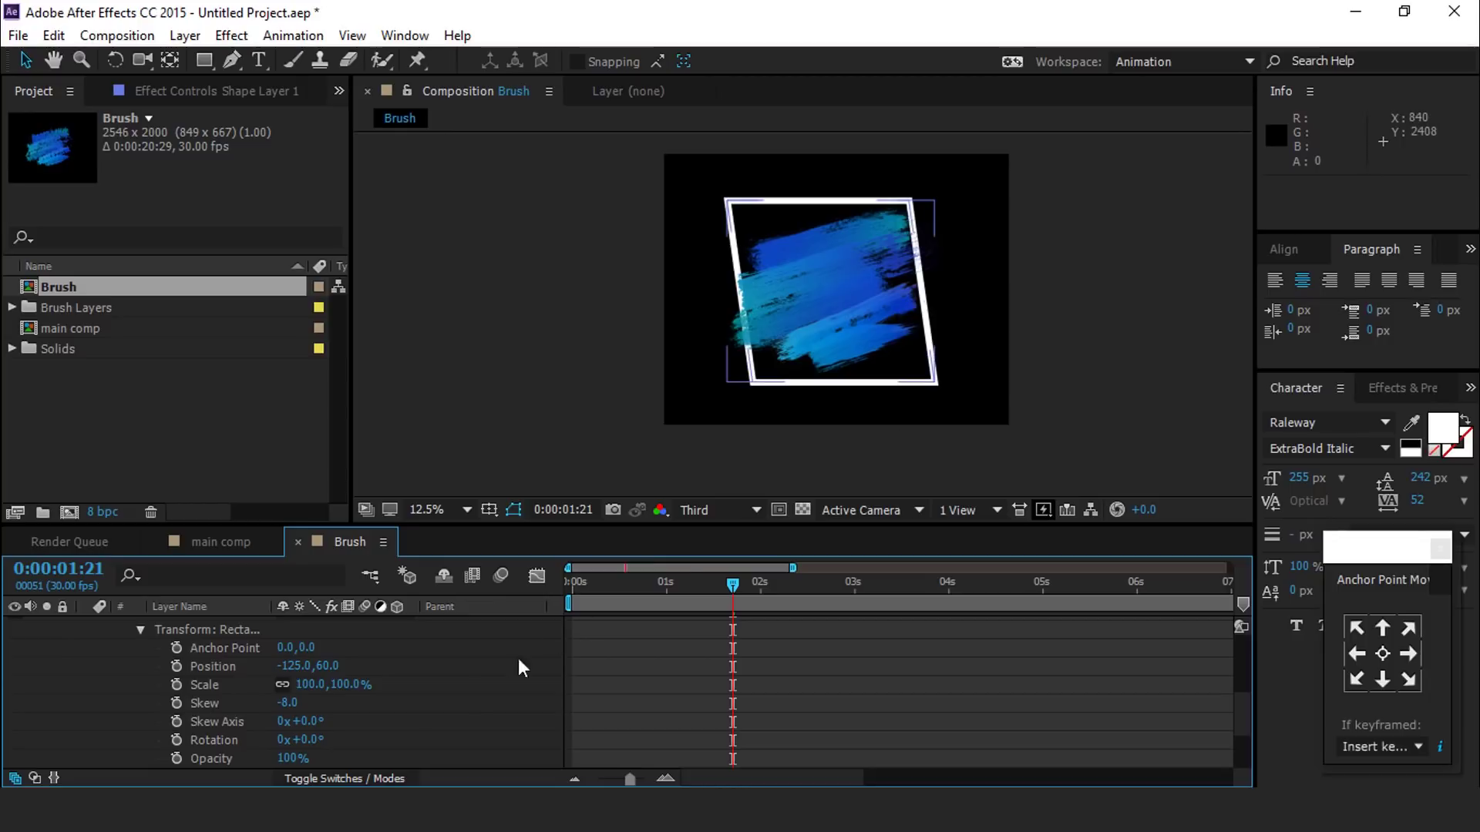
{"action": "scroll", "coordinate": [114, 686], "scroll_direction": "up", "scroll_amount": 4}
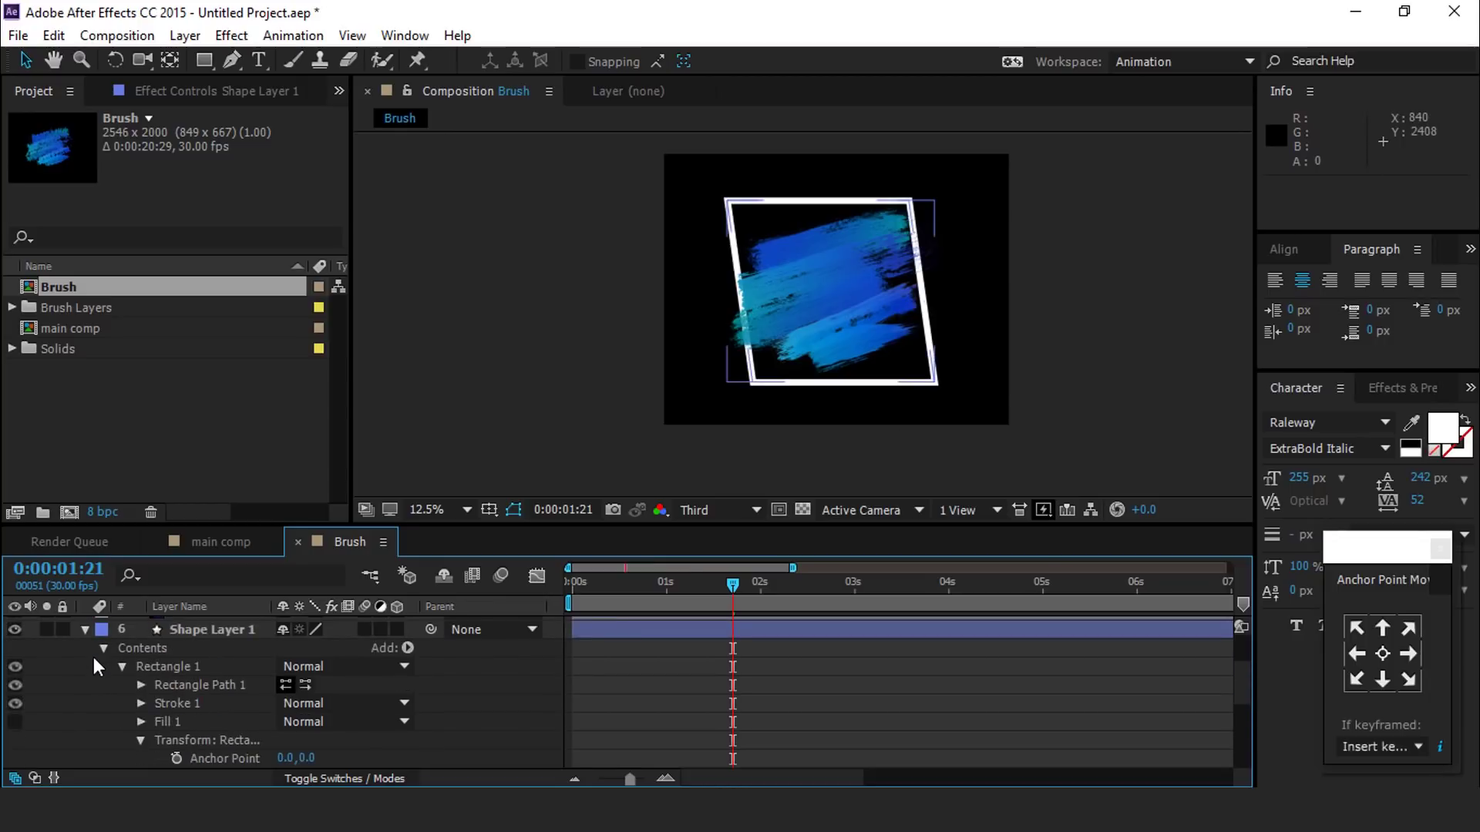
{"action": "left_click", "coordinate": [84, 630]}
- Preview the skewed frame drawing on from the start, parking at 1 second 18 frames
{"action": "left_click", "coordinate": [241, 755]}
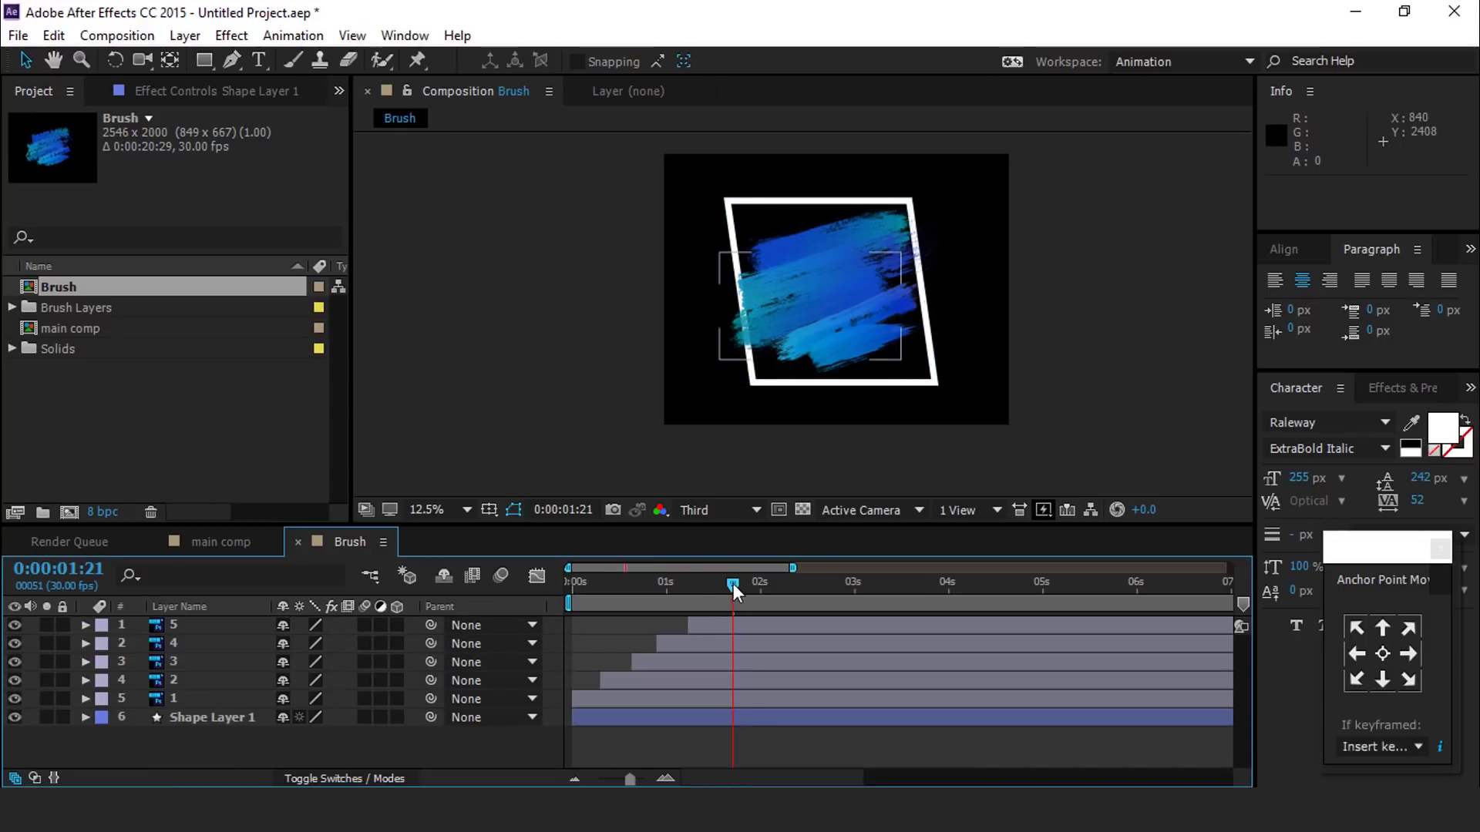
{"action": "left_click_drag", "start_coordinate": [733, 584], "coordinate": [521, 604]}
{"action": "key", "text": "space"}
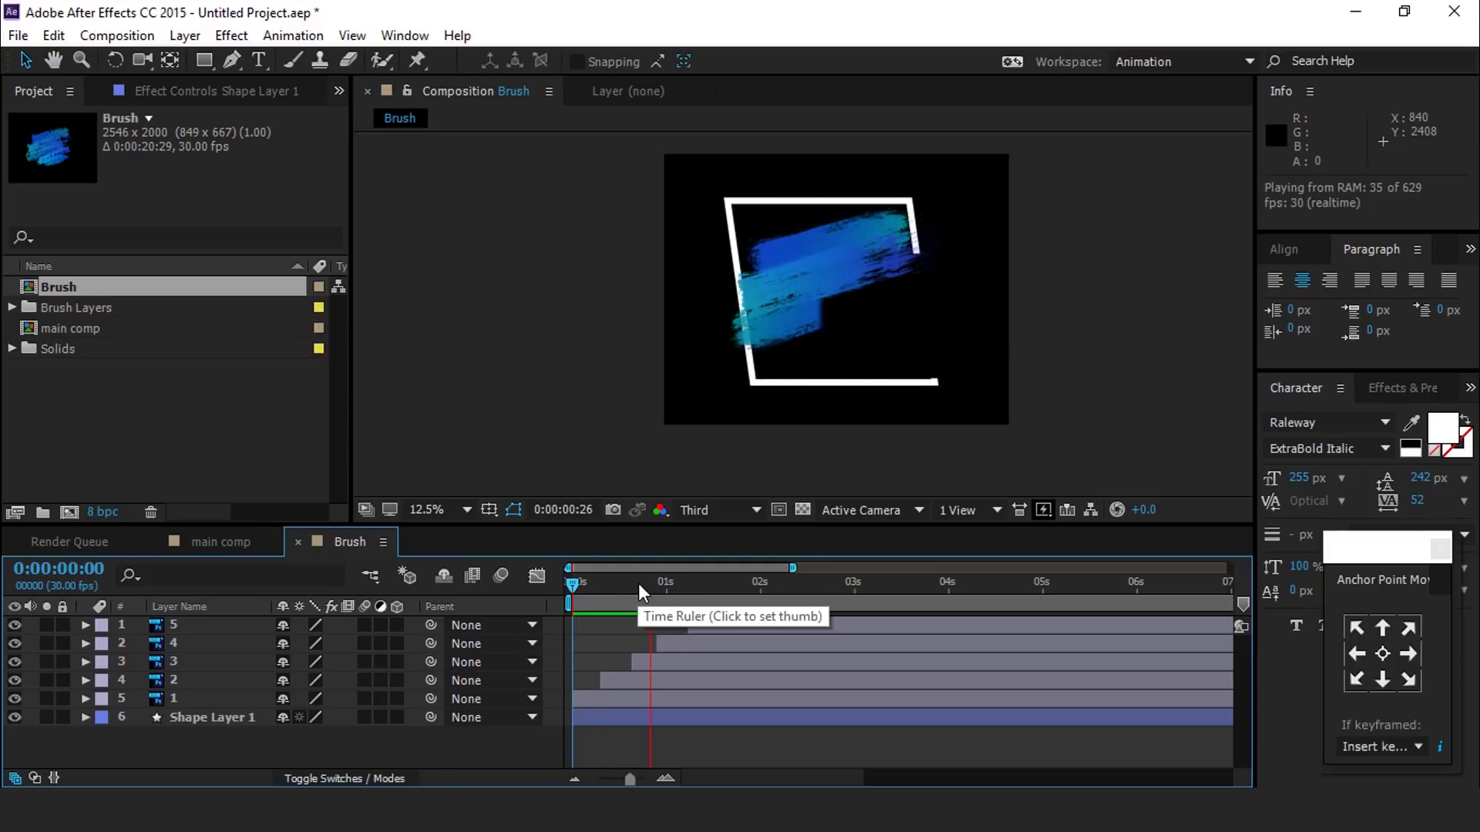
{"action": "left_click", "coordinate": [664, 583]}
{"action": "left_click_drag", "start_coordinate": [665, 582], "coordinate": [523, 749]}
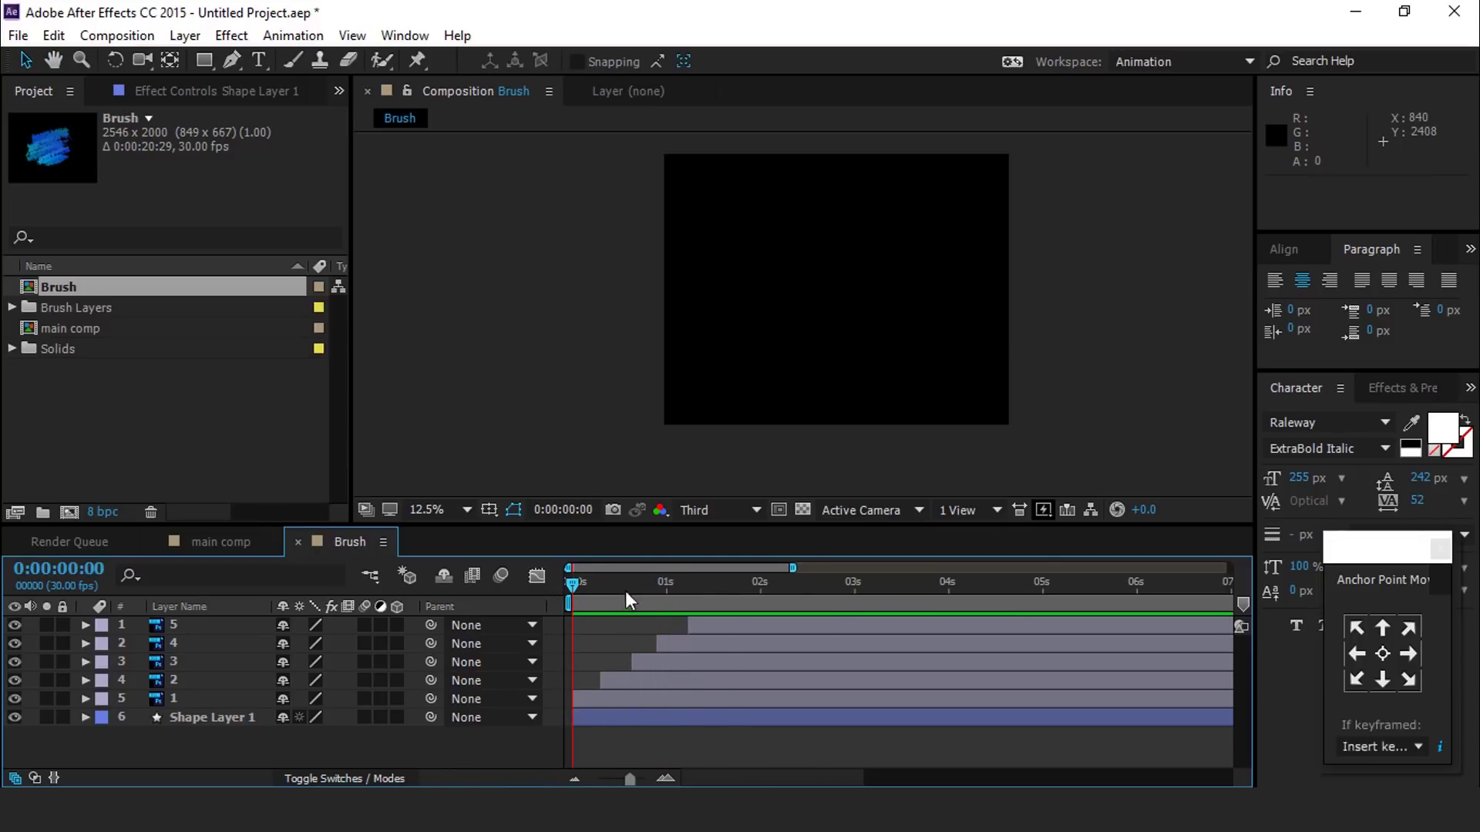
{"action": "left_click", "coordinate": [723, 580]}
- Paste the ADD YOUR ANY TEXT HERE layer and move it onto the brush strokes
{"action": "left_click", "coordinate": [256, 61]}
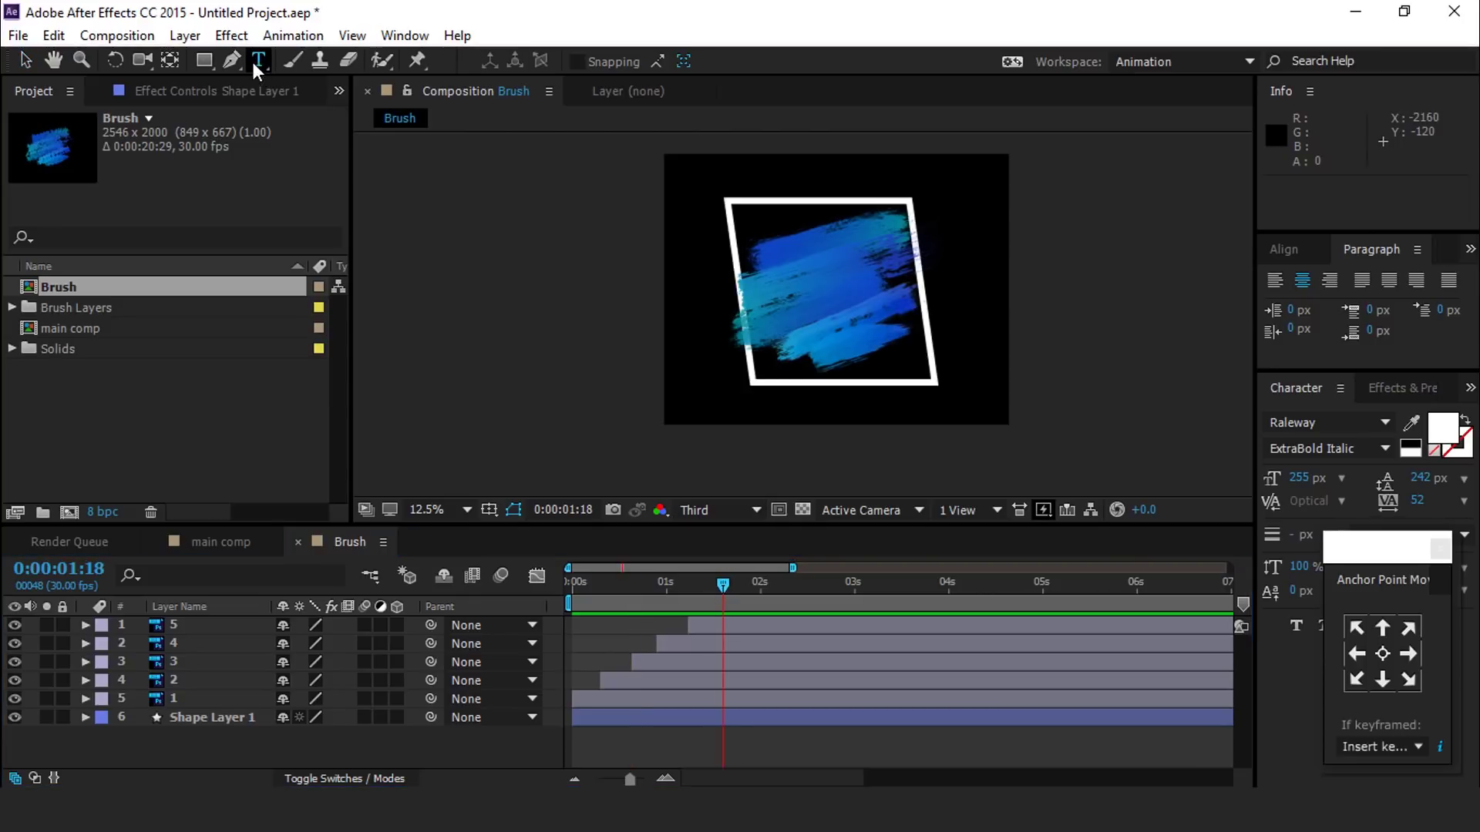
{"action": "scroll", "coordinate": [803, 265], "scroll_direction": "up", "scroll_amount": 2}
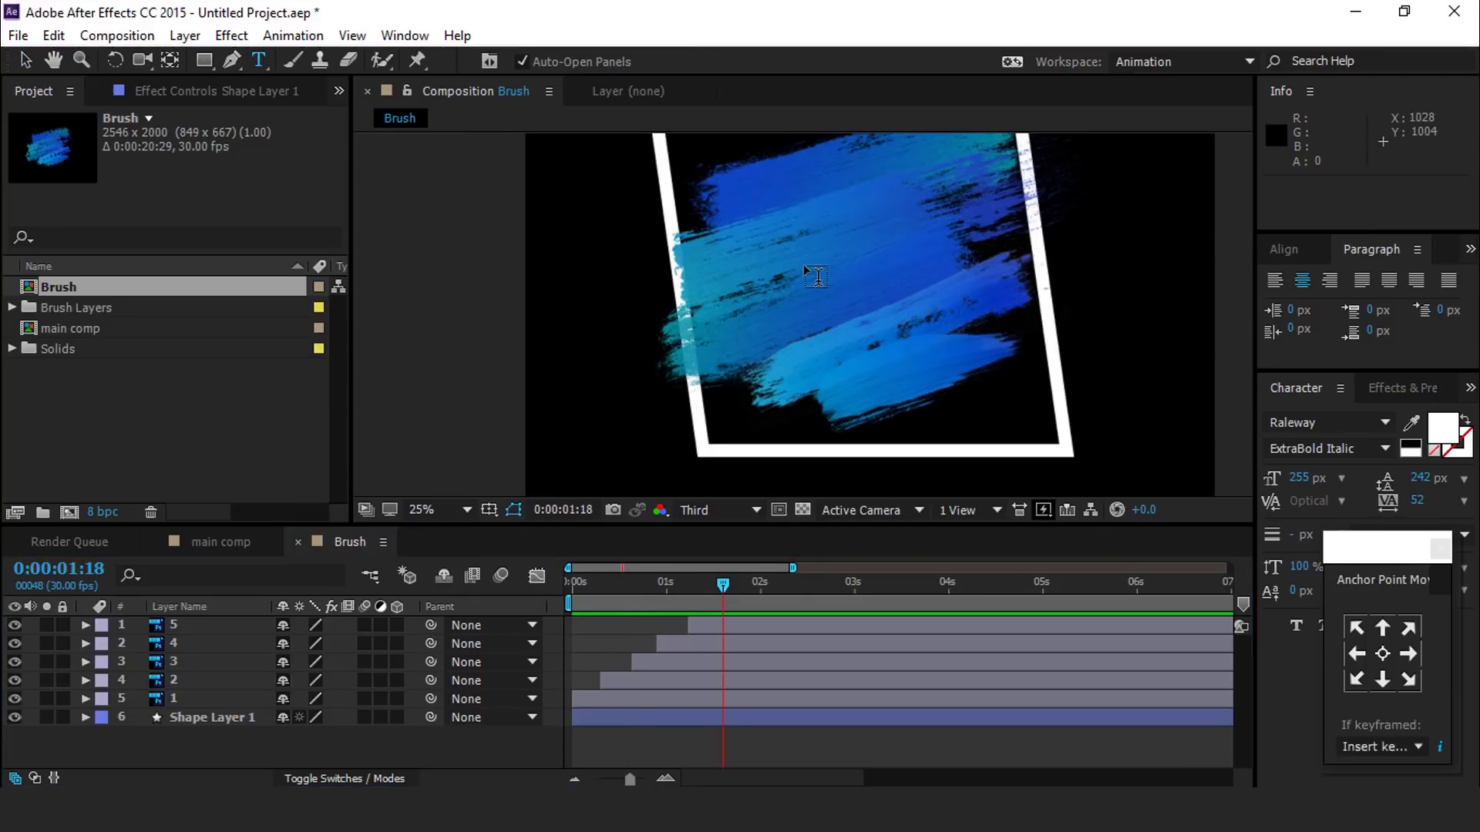
{"action": "left_click_drag", "start_coordinate": [783, 288], "coordinate": [732, 274]}
{"action": "key", "text": "v"}
{"action": "key", "text": "ctrl+v"}
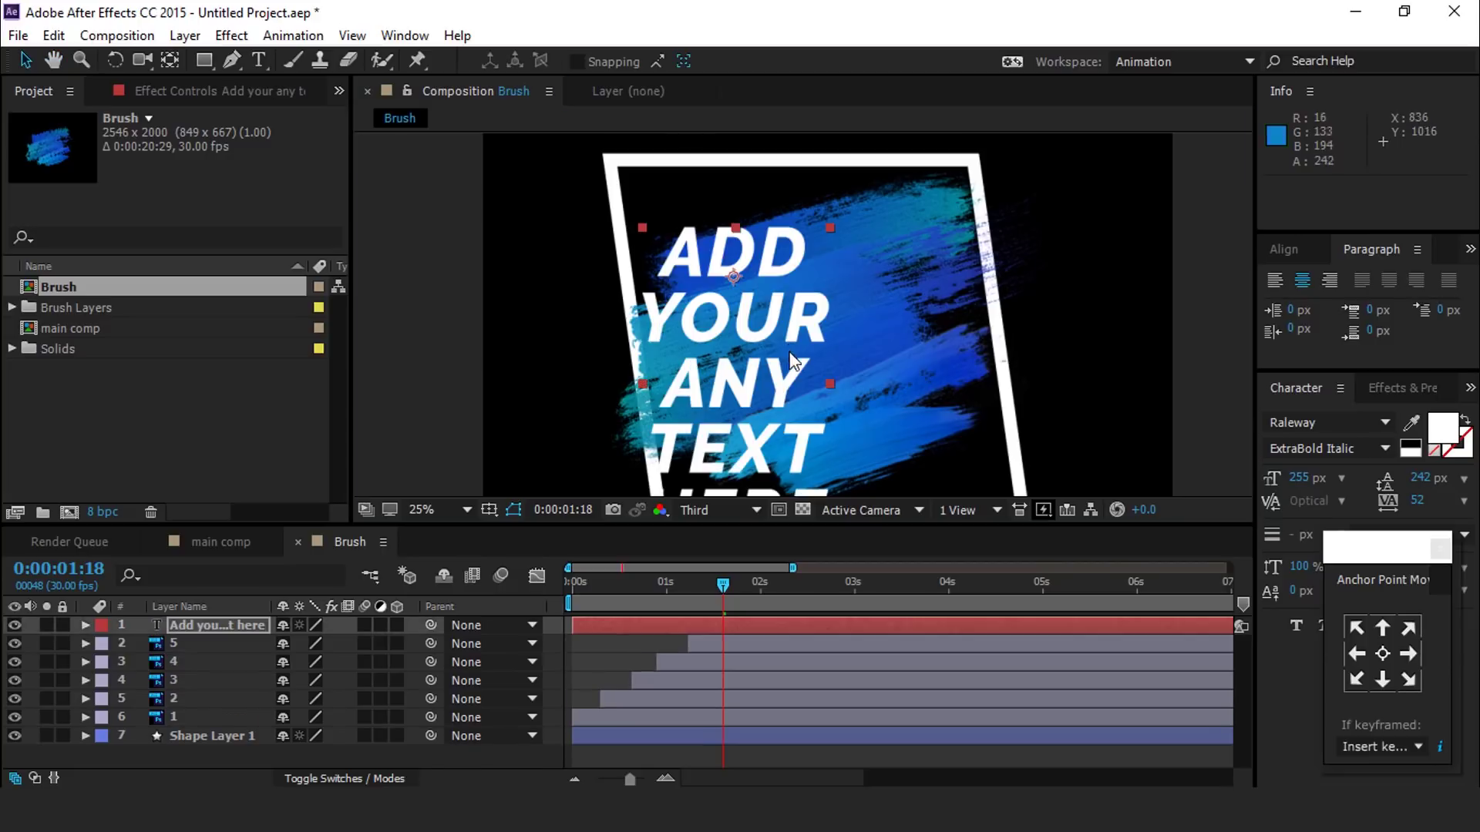
{"action": "left_click_drag", "start_coordinate": [782, 341], "coordinate": [851, 297]}
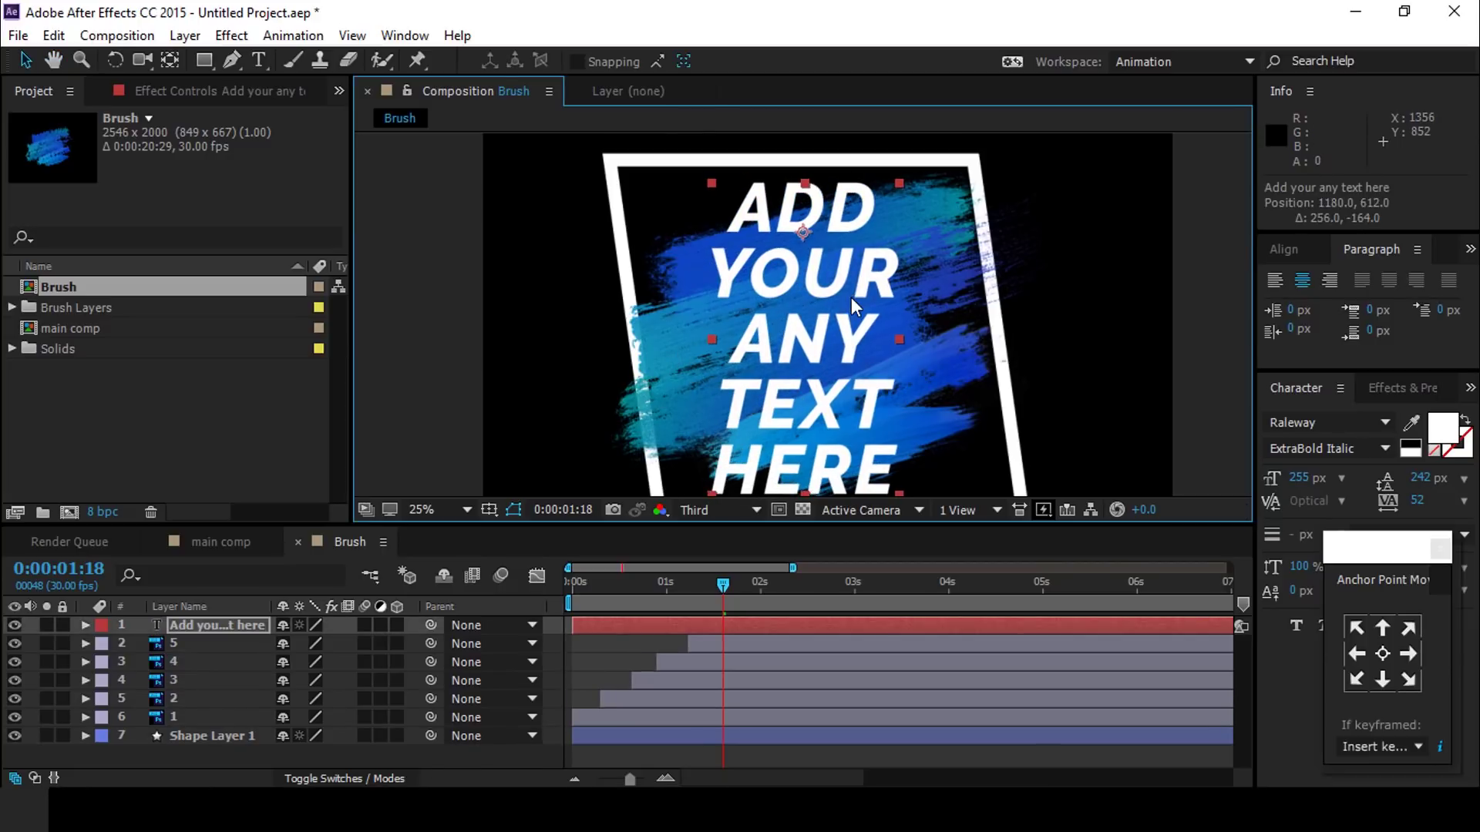
{"action": "key", "text": "comma"}
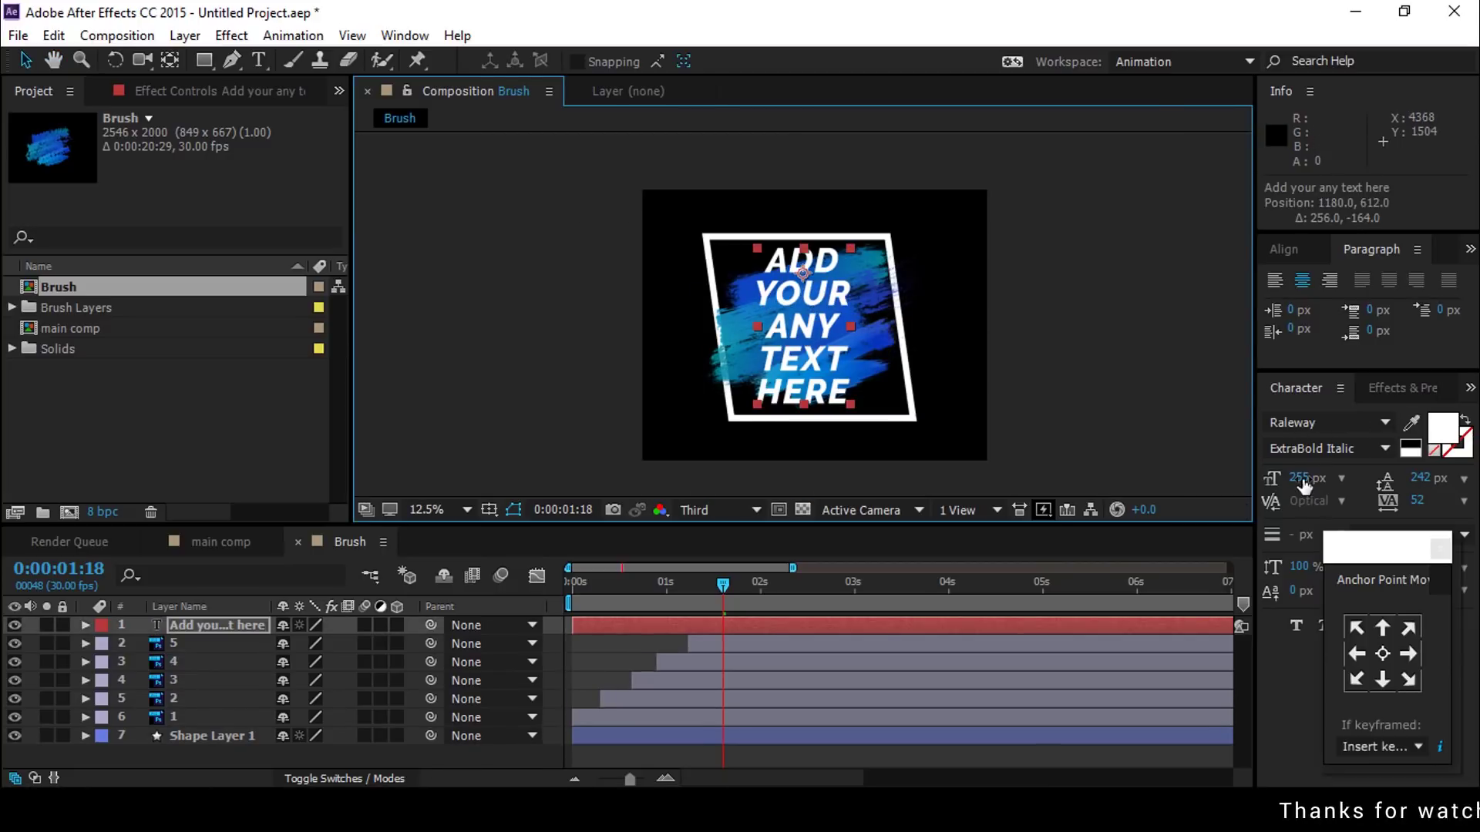
- Reduce the text's font size to 236 px in the Character panel
{"action": "left_click_drag", "start_coordinate": [1302, 484], "coordinate": [1287, 484]}
{"action": "left_click", "coordinate": [1107, 411]}
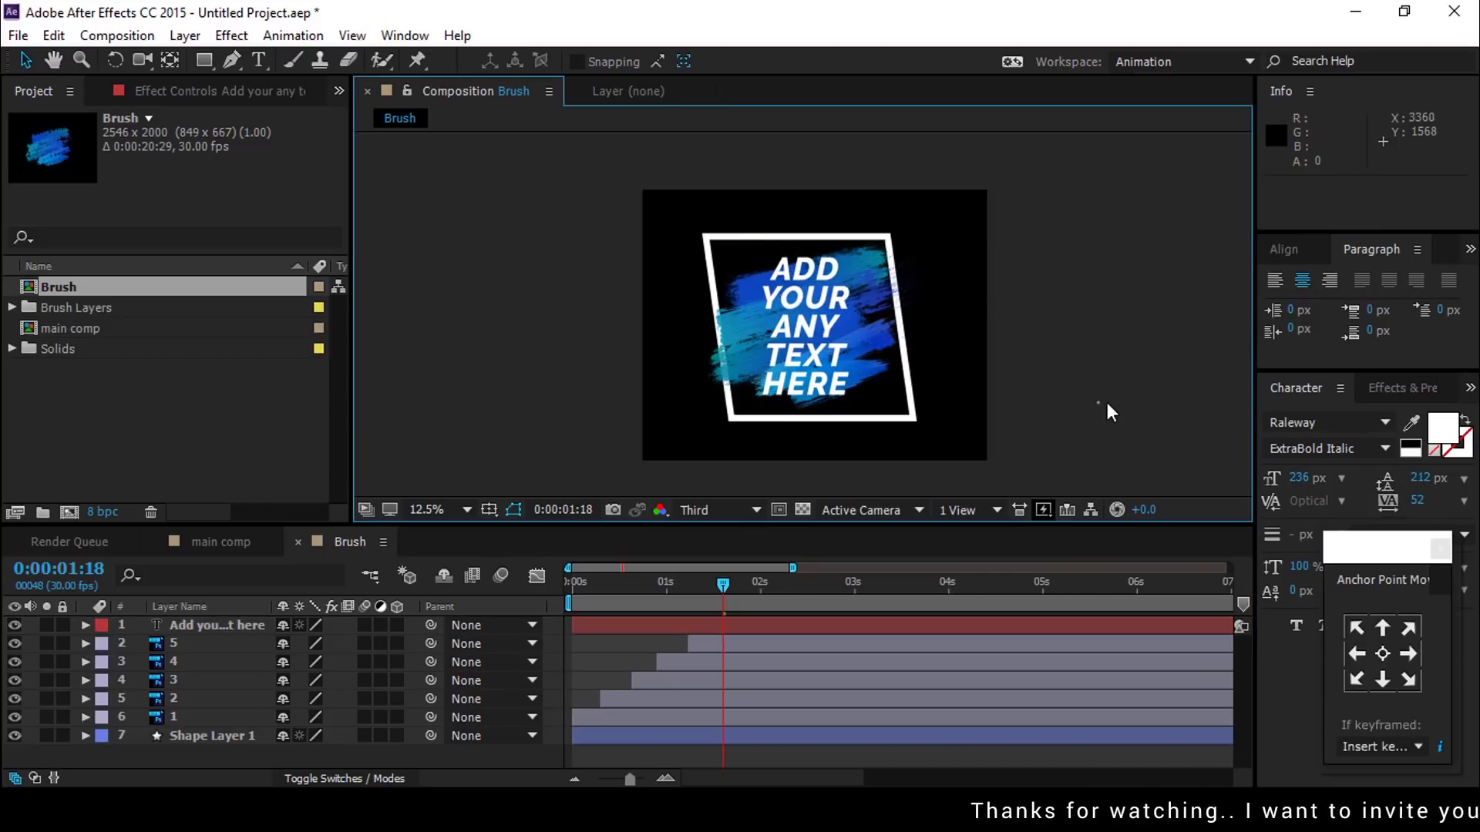
{"action": "left_click", "coordinate": [230, 759]}
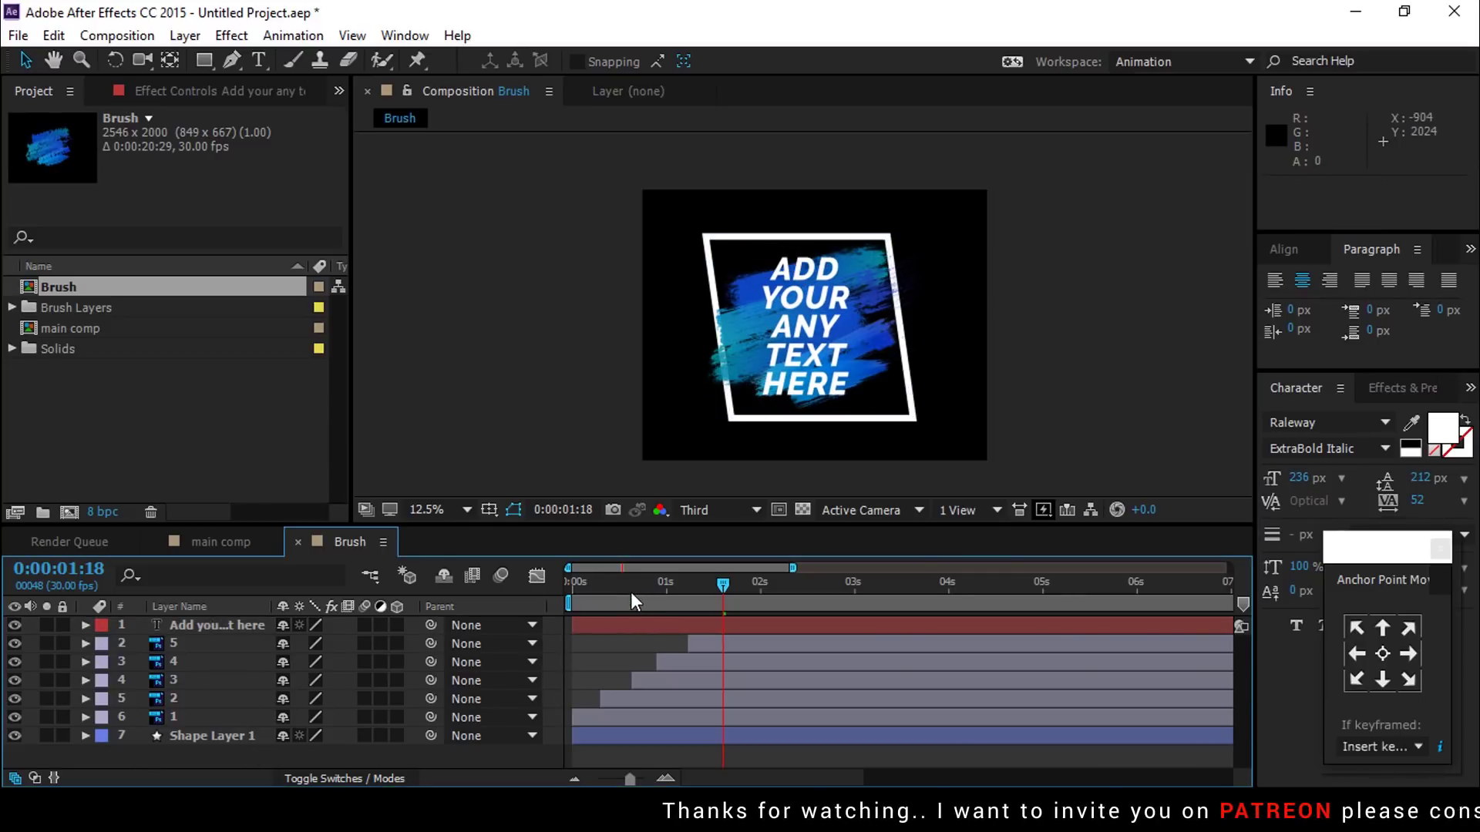
- Add a text animator with Opacity 0% and Position offset 631, 0
{"action": "left_click", "coordinate": [612, 626]}
{"action": "left_click", "coordinate": [87, 625]}
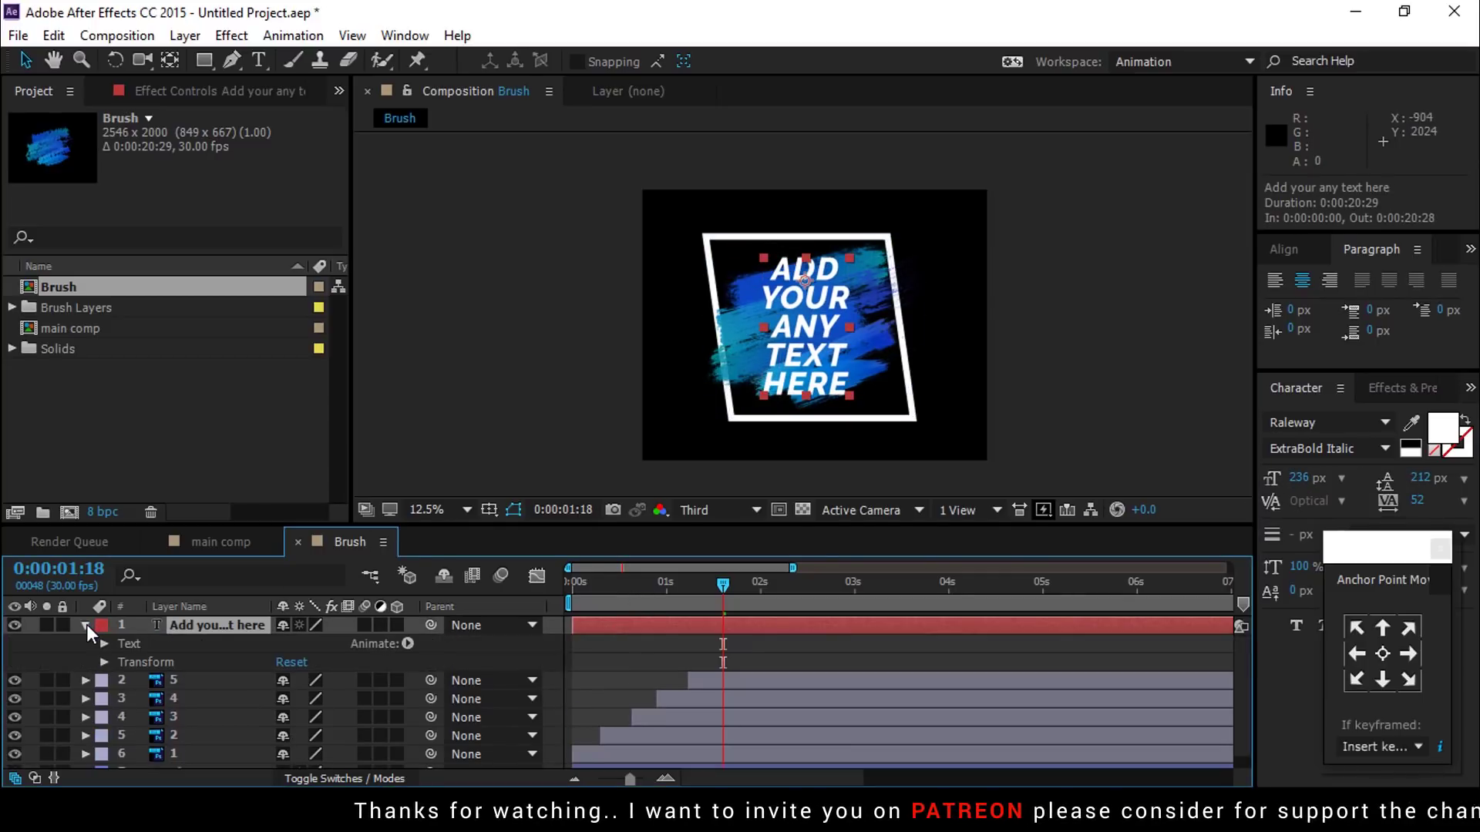
{"action": "left_click", "coordinate": [407, 645]}
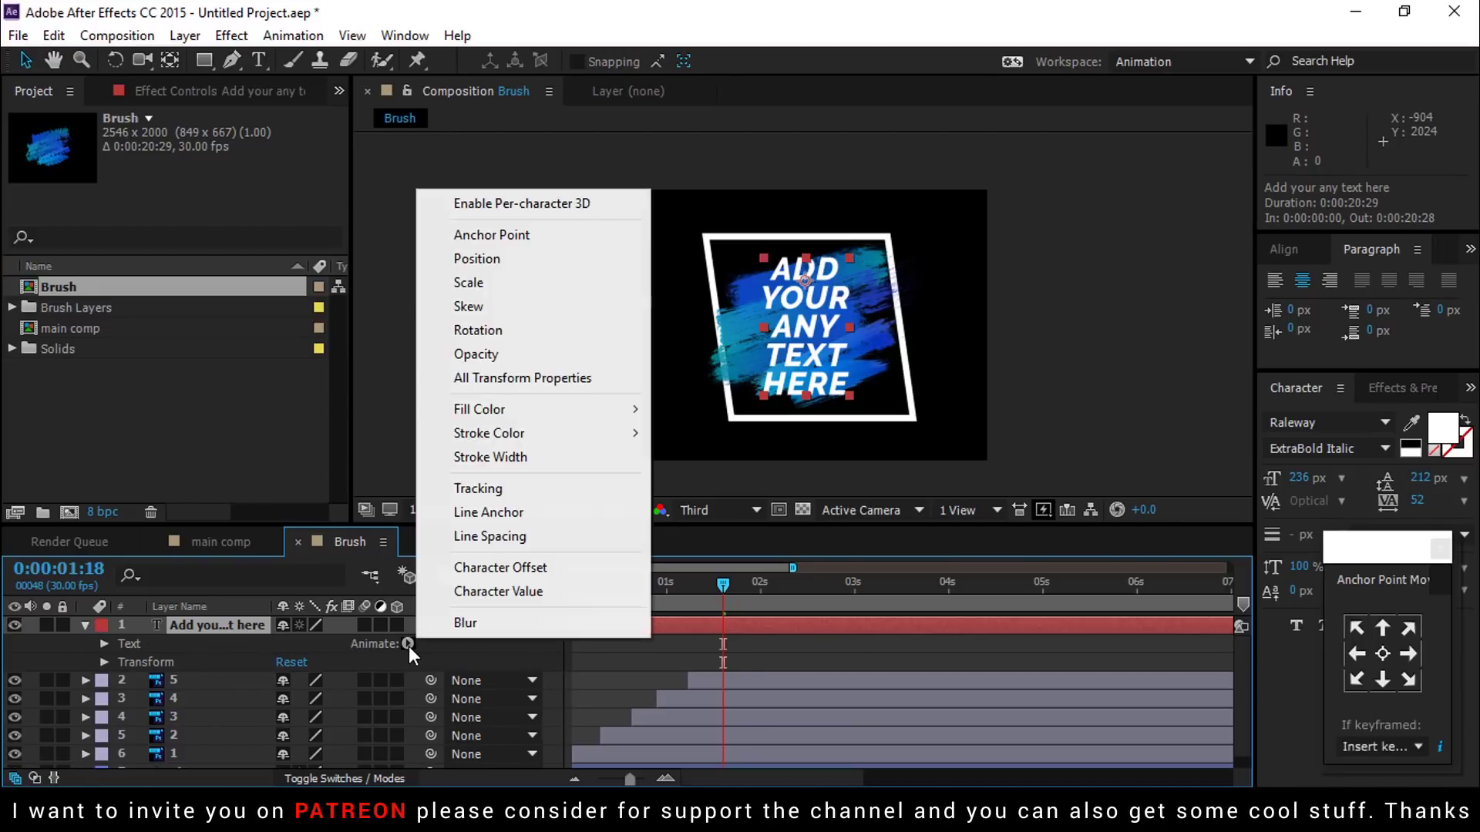
{"action": "left_click", "coordinate": [510, 258]}
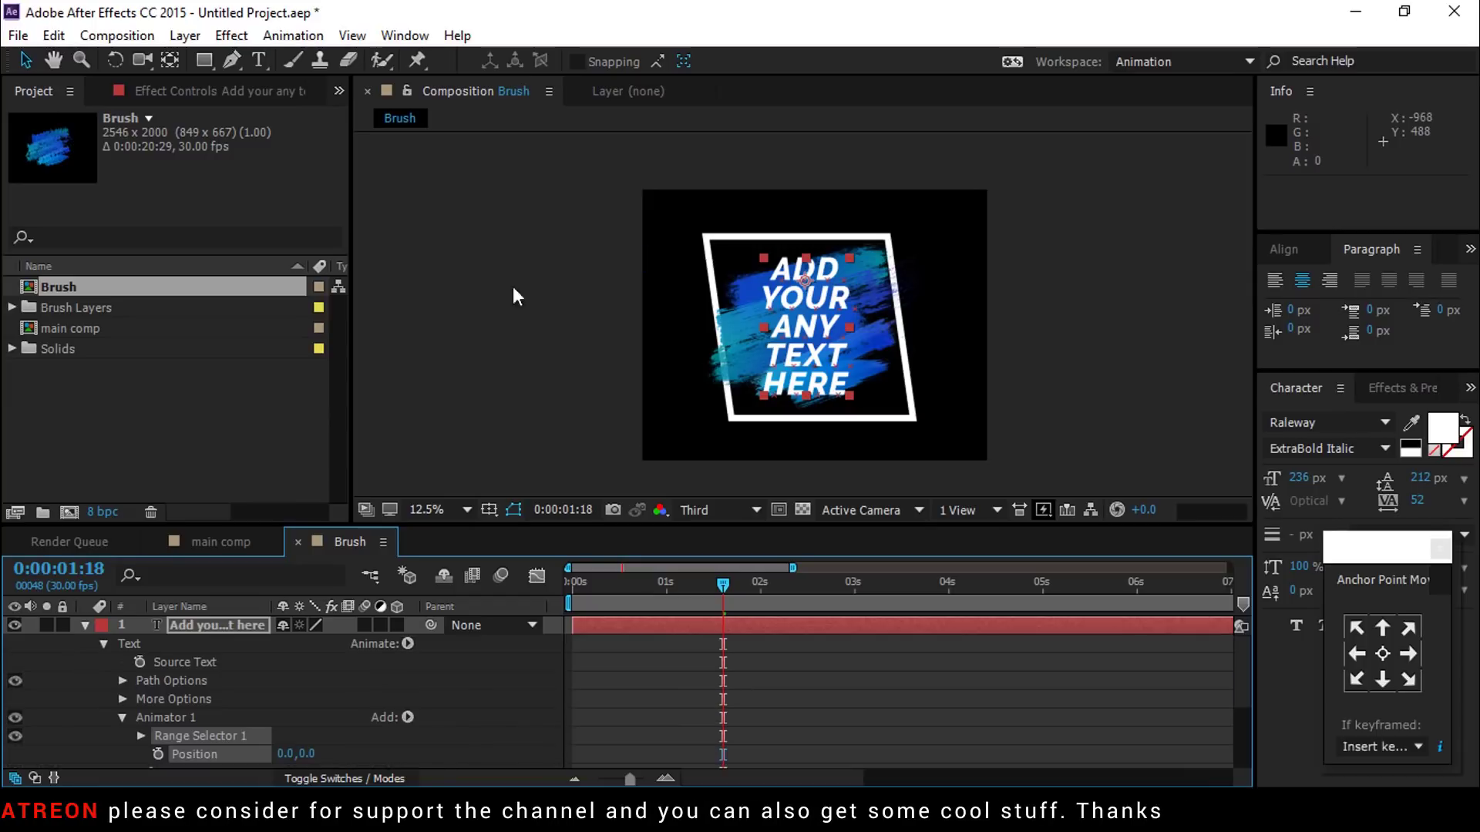
{"action": "left_click", "coordinate": [407, 644]}
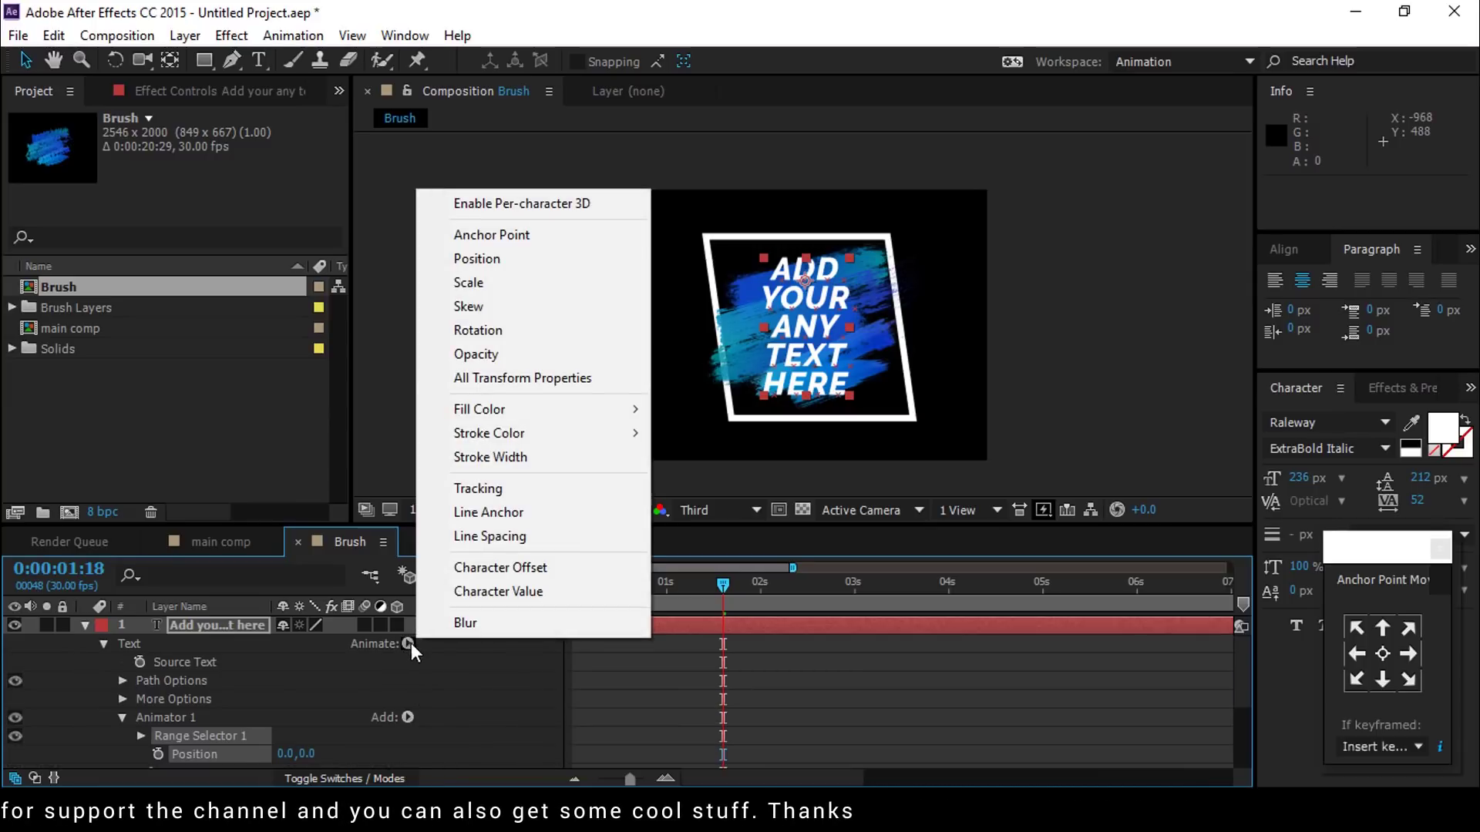
{"action": "left_click", "coordinate": [478, 354]}
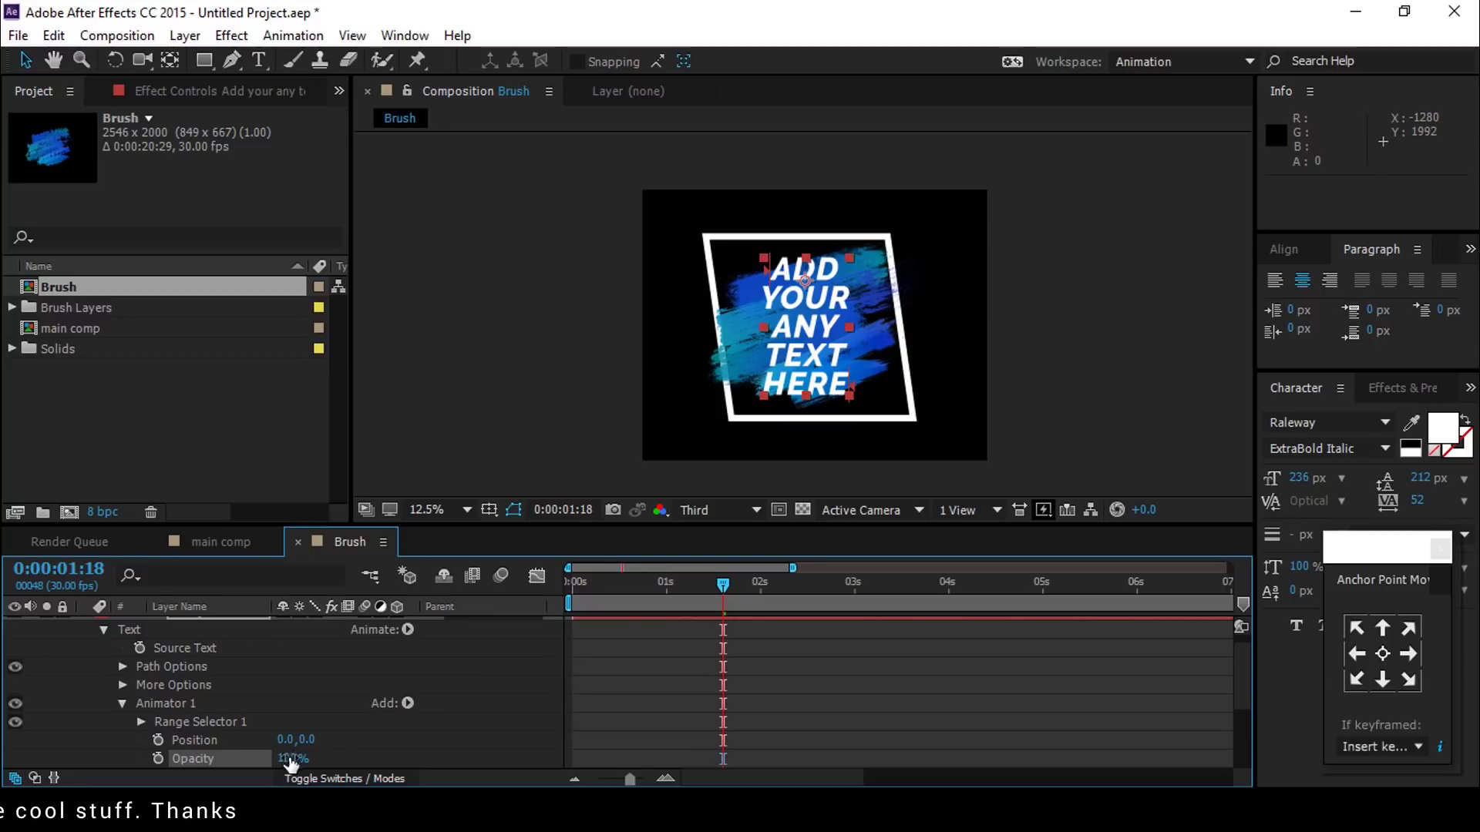
{"action": "left_click_drag", "start_coordinate": [291, 763], "coordinate": [70, 759]}
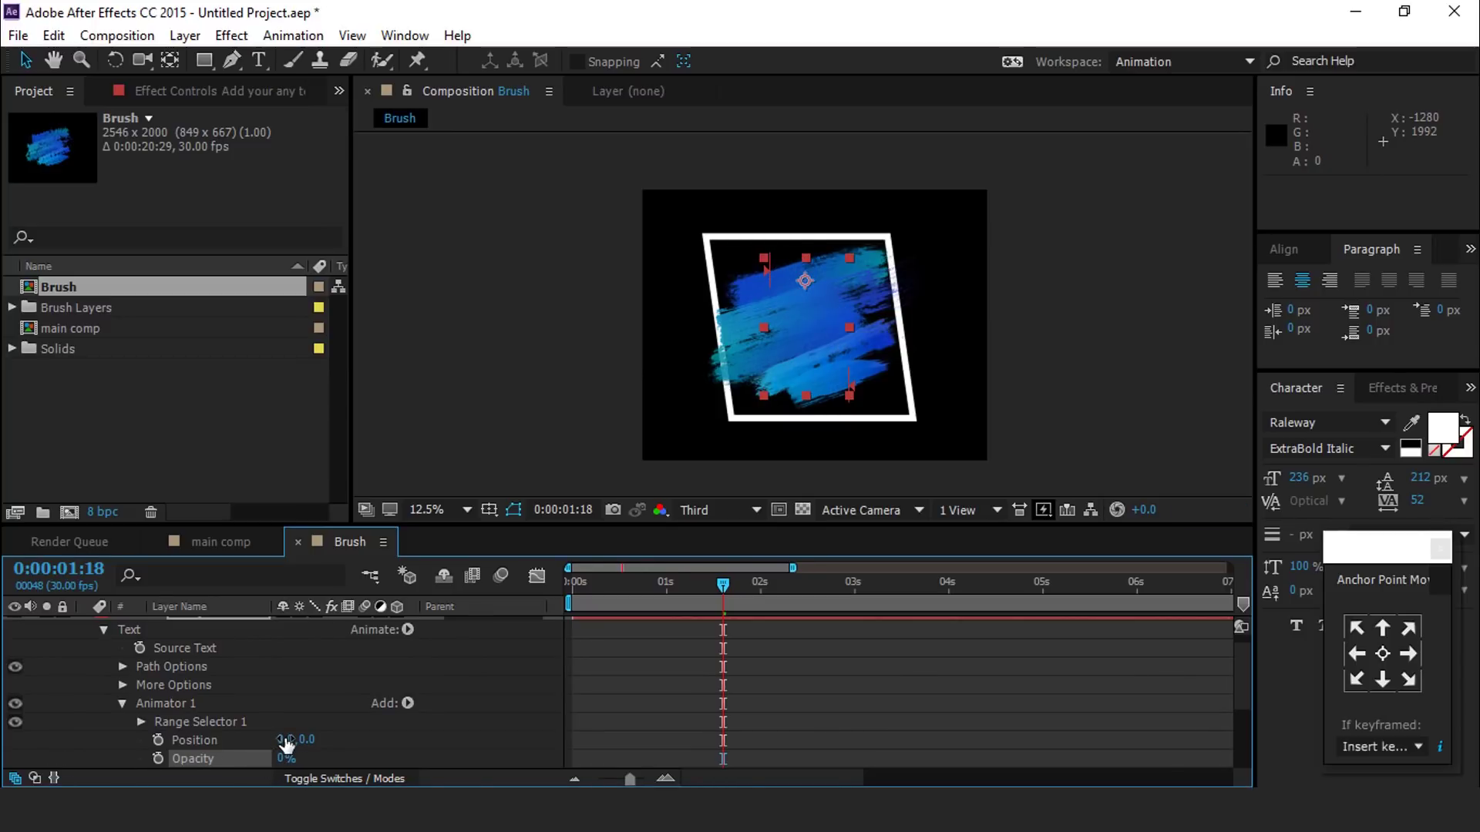
{"action": "left_click_drag", "start_coordinate": [285, 741], "coordinate": [964, 738]}
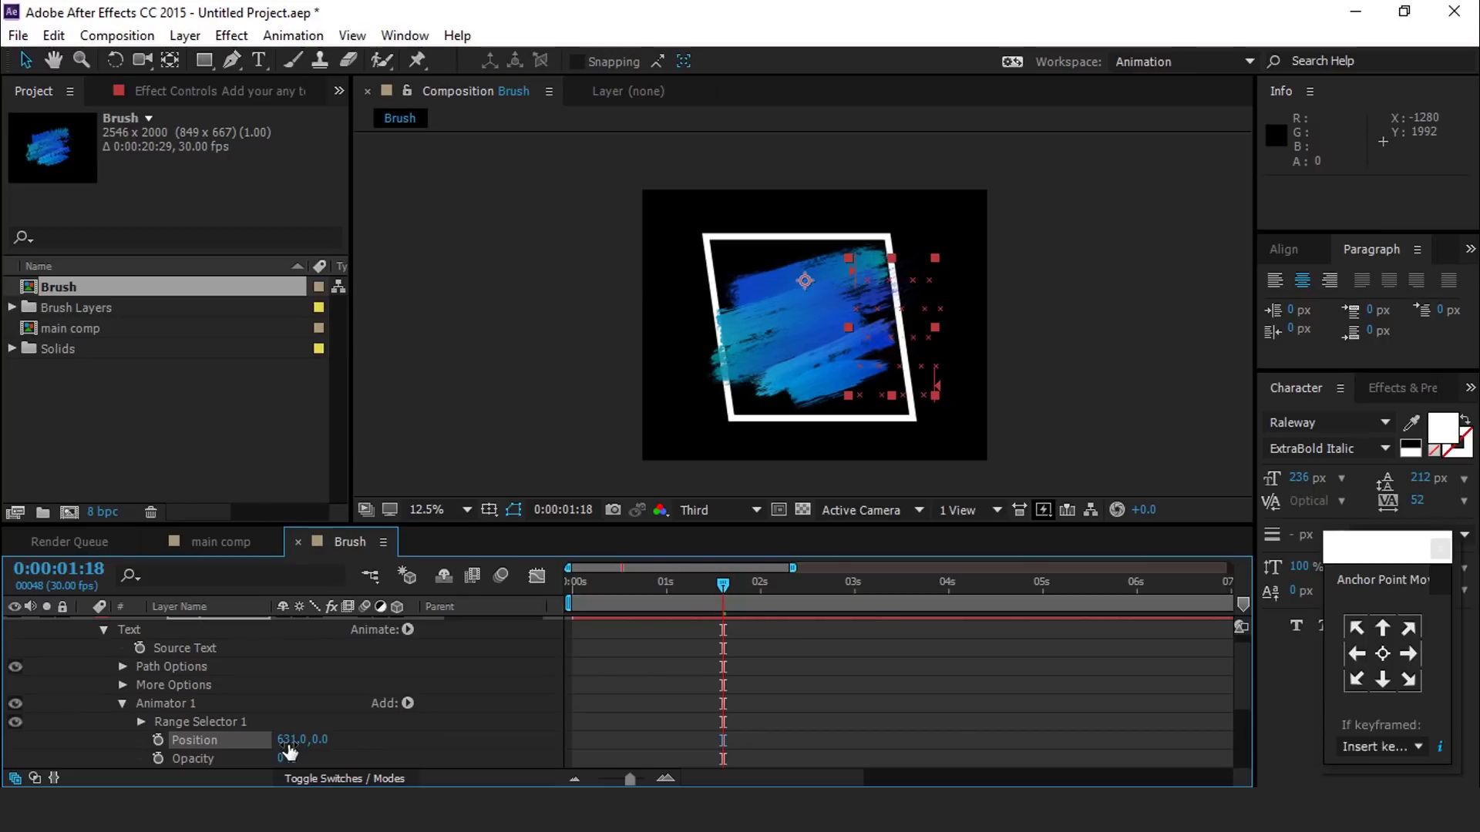
- Set Range Selector 1's Advanced Based On option to Lines
{"action": "left_click", "coordinate": [140, 719]}
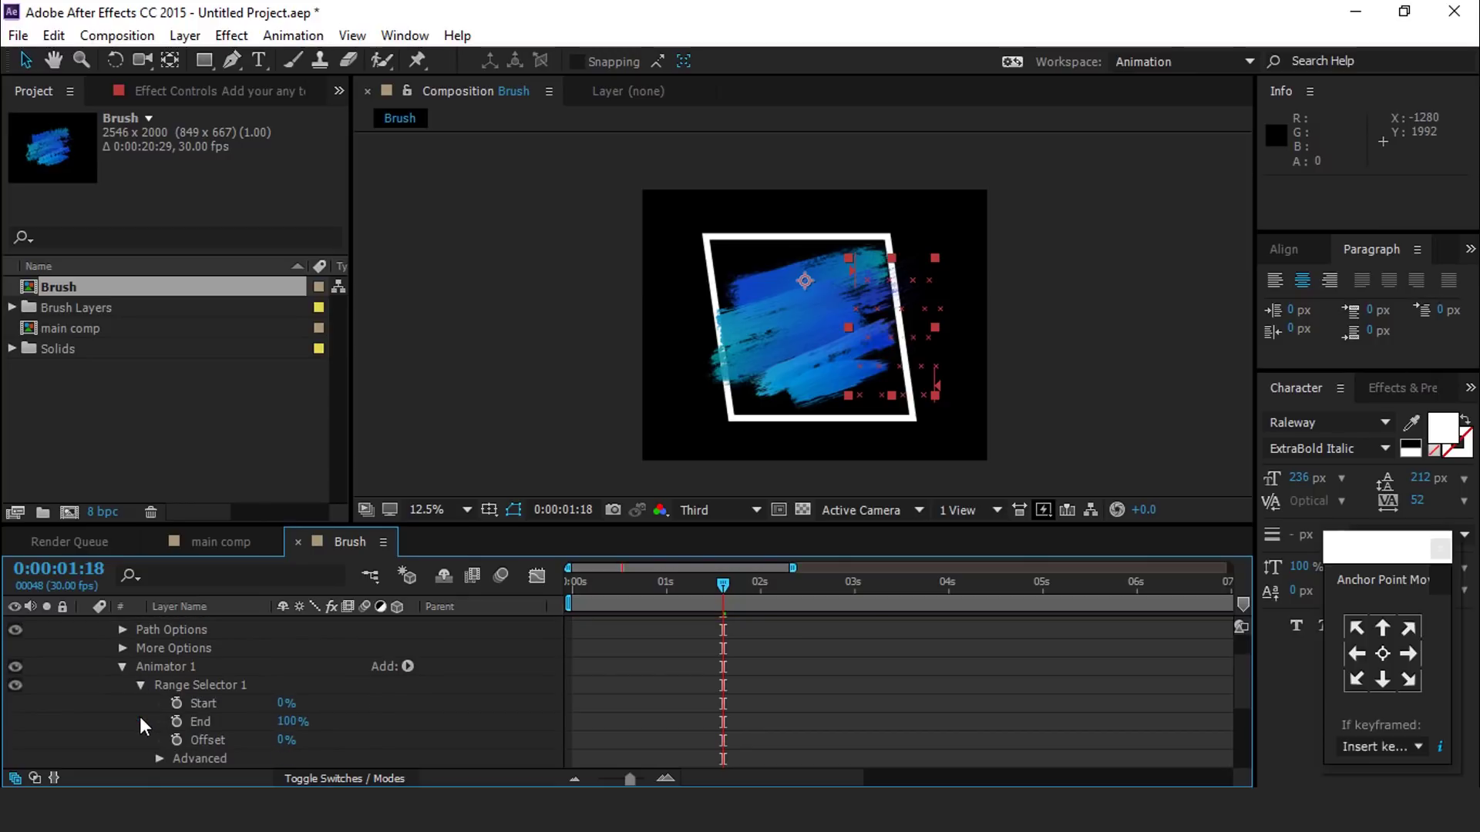
{"action": "left_click", "coordinate": [159, 757]}
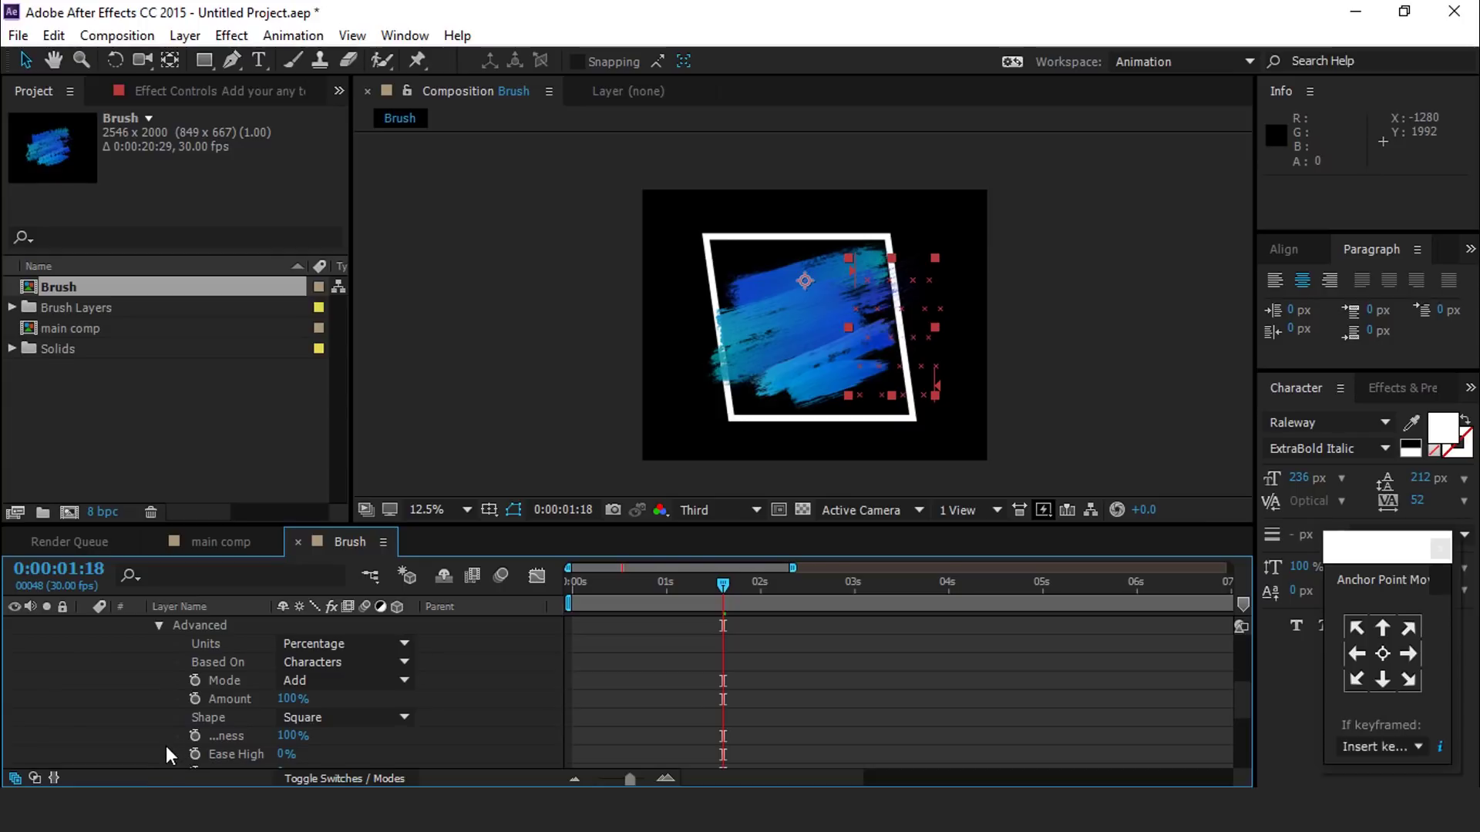
{"action": "left_click", "coordinate": [365, 661]}
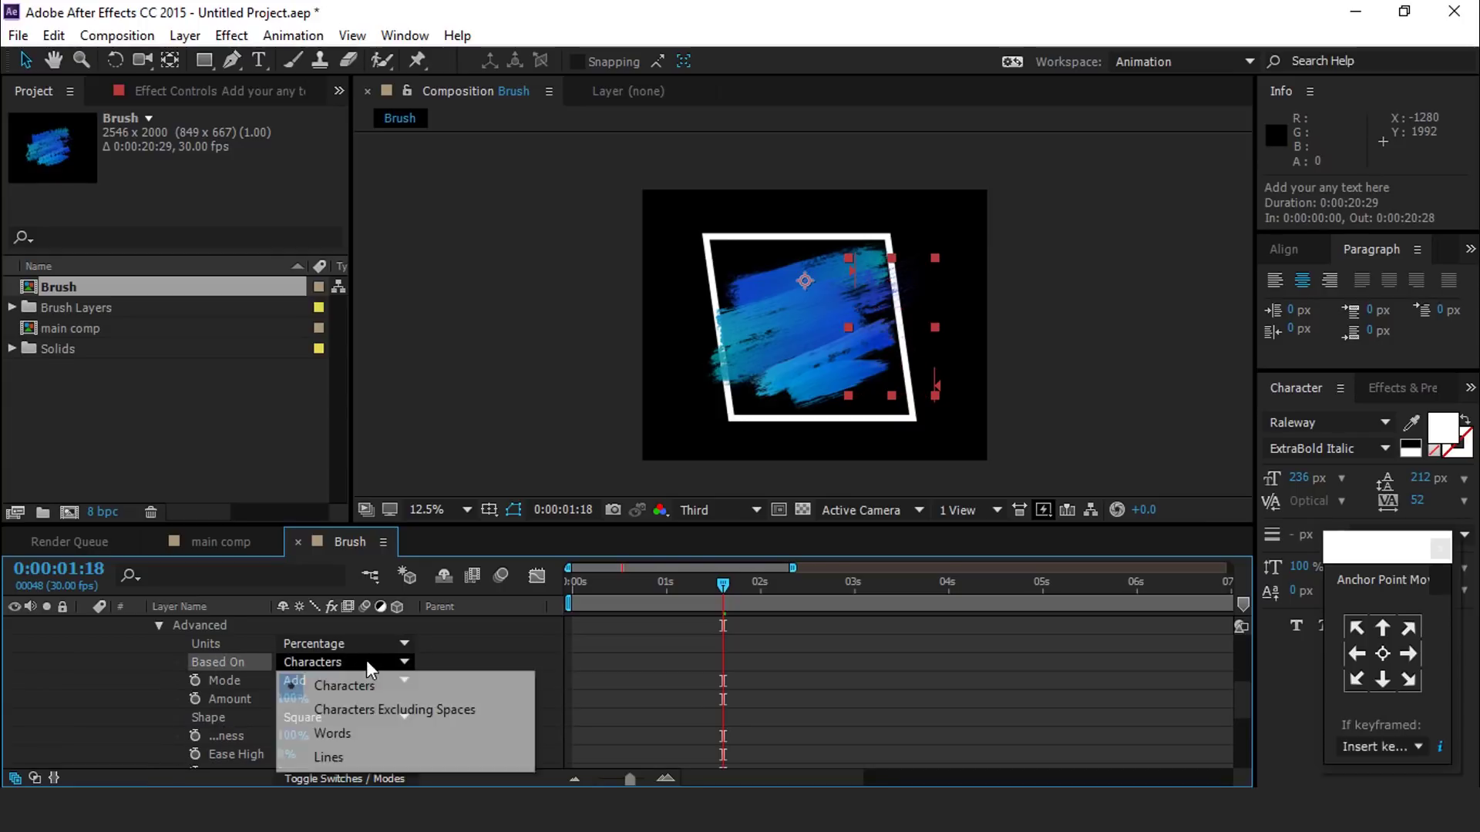
{"action": "left_click", "coordinate": [340, 757]}
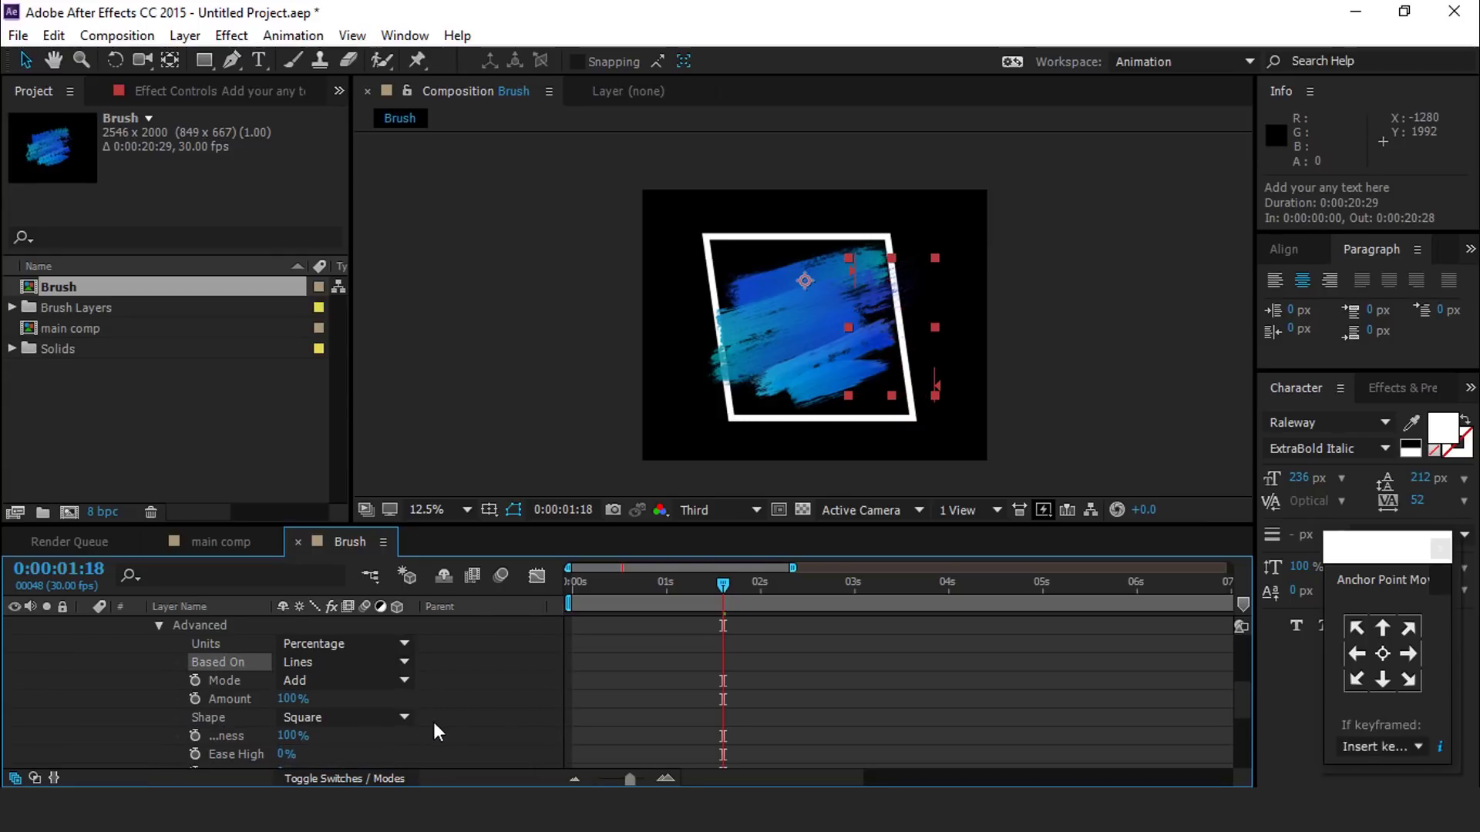
{"action": "scroll", "coordinate": [437, 725], "scroll_direction": "up", "scroll_amount": 4}
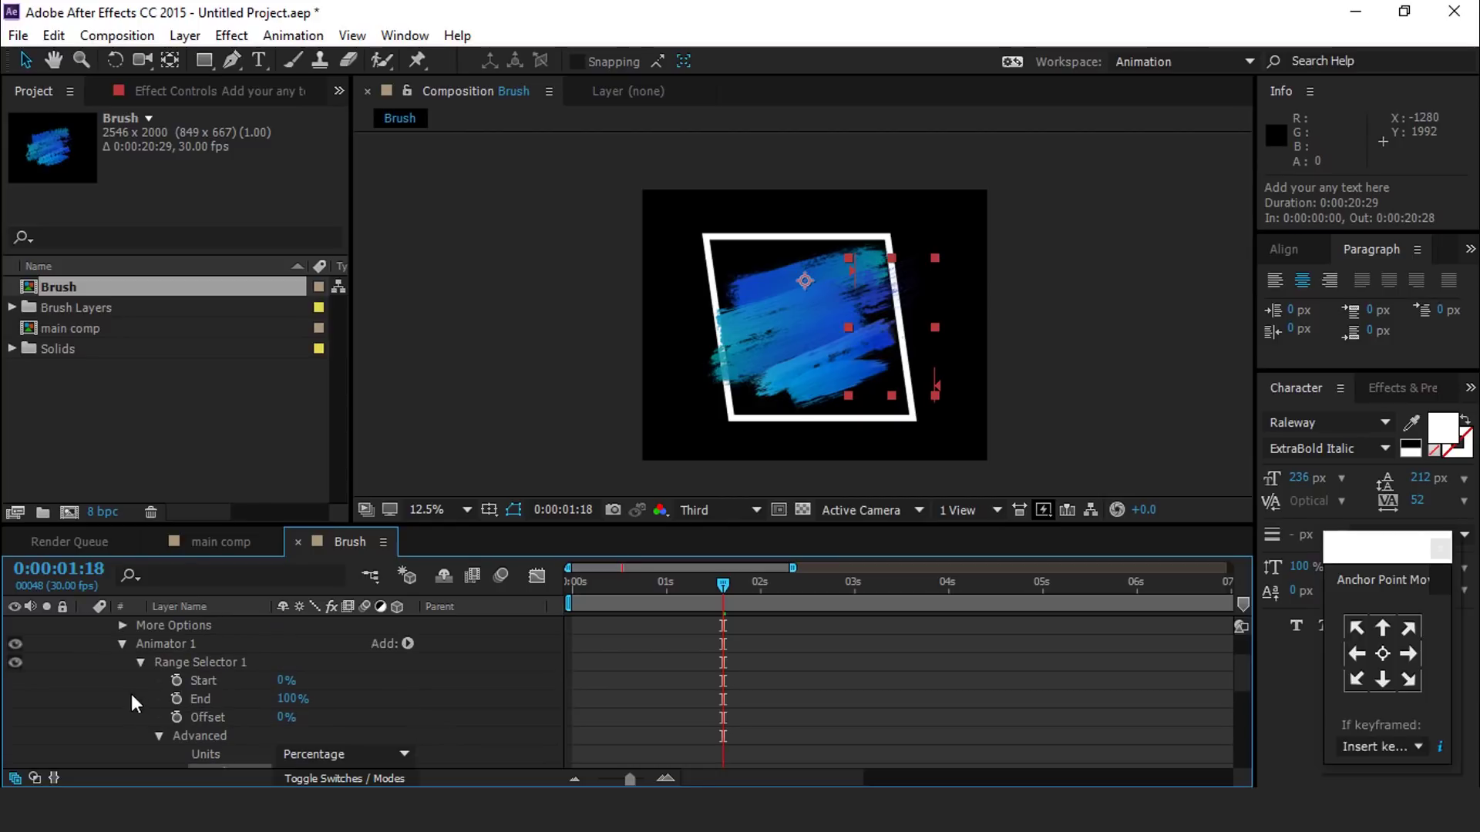
- Keyframe the selector Start from 0% to 100% at 0:00:02:09 and preview the reveal
{"action": "left_click", "coordinate": [177, 681]}
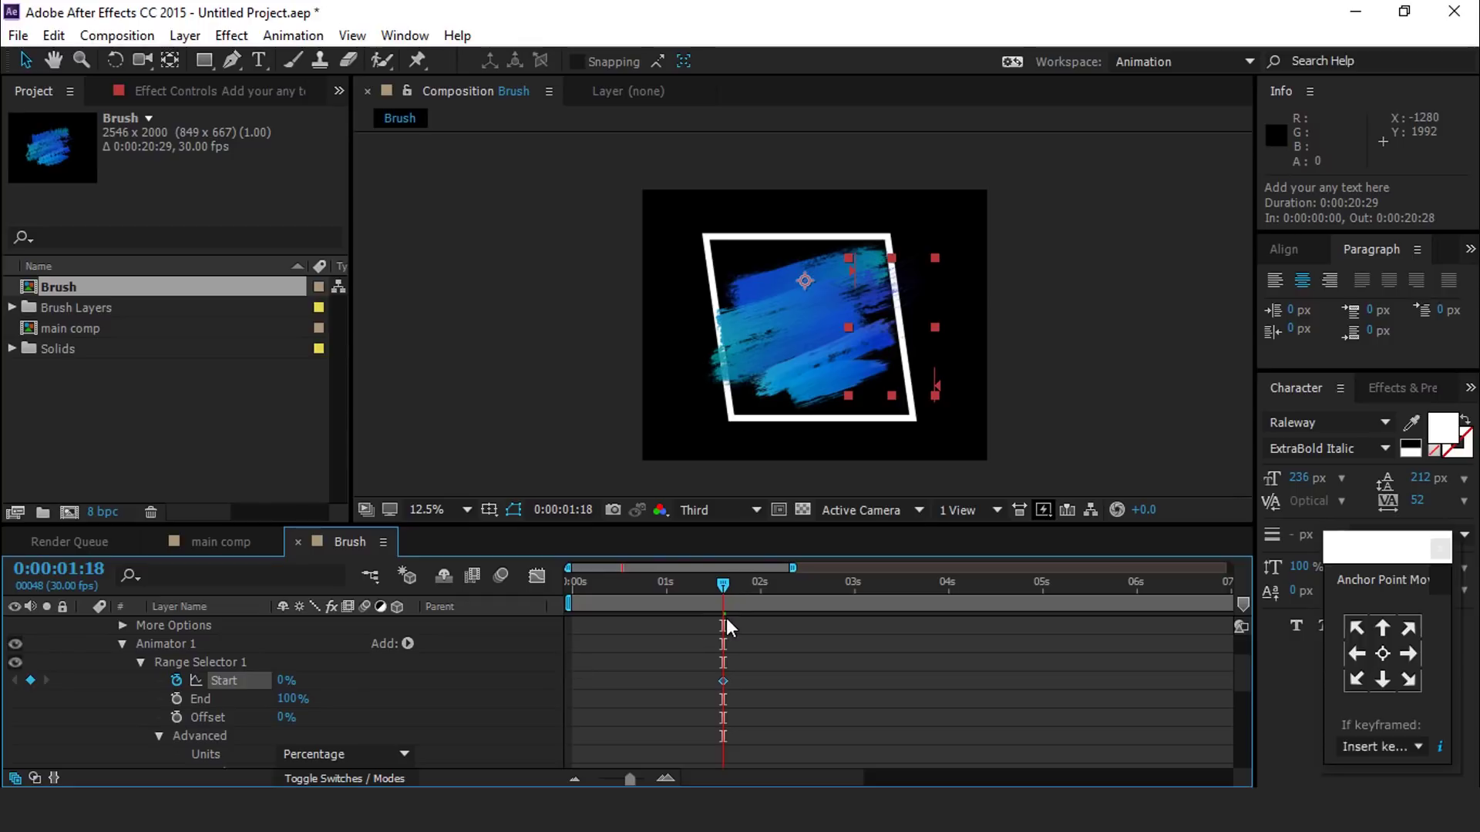
{"action": "left_click_drag", "start_coordinate": [722, 586], "coordinate": [789, 586]}
{"action": "left_click_drag", "start_coordinate": [770, 662], "coordinate": [707, 601]}
{"action": "key", "text": "space"}
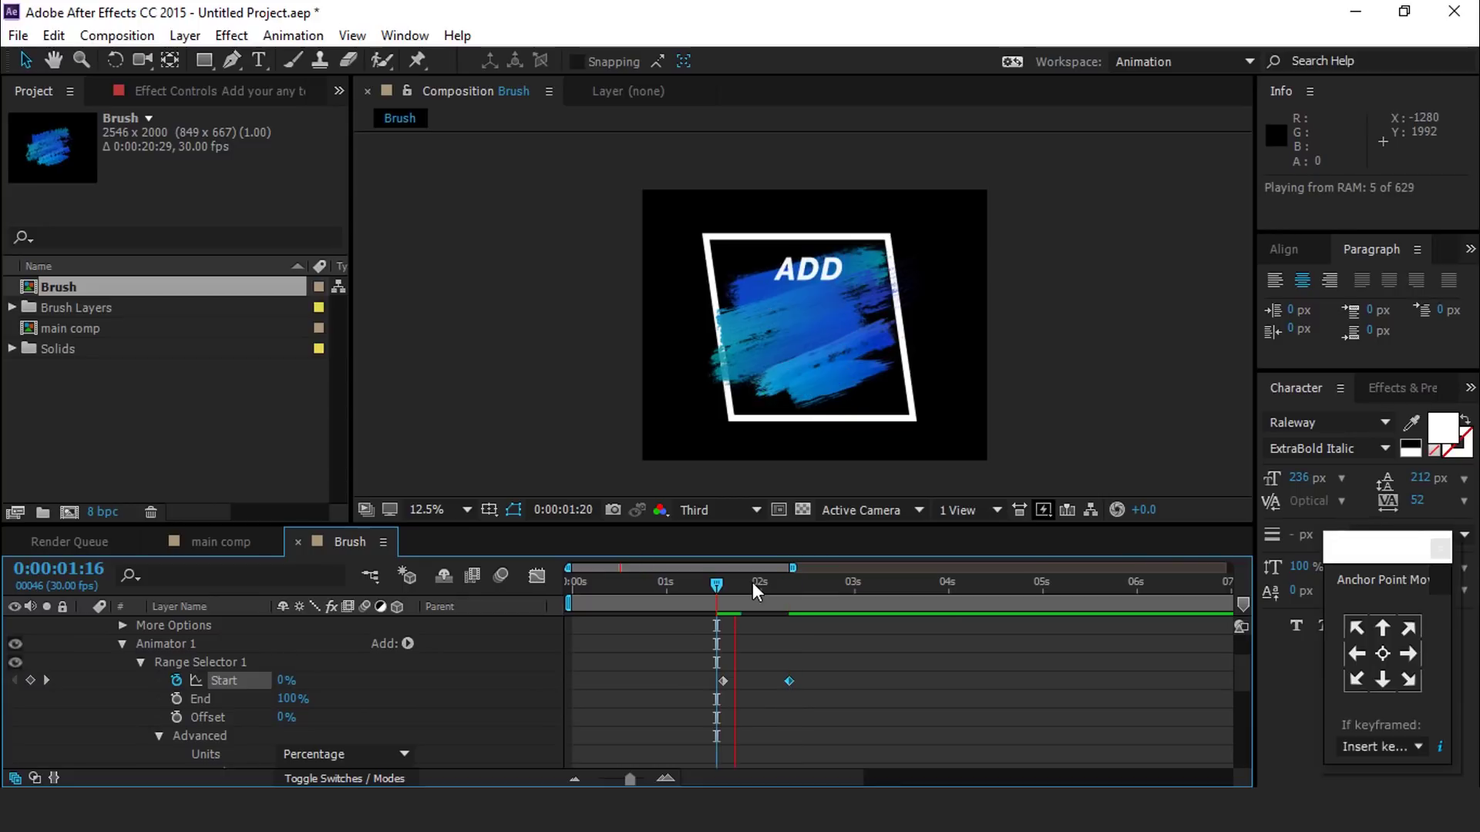
{"action": "key", "text": "space"}
- Ease both Start keyframes and steepen their speed curve in the Graph Editor
{"action": "left_click", "coordinate": [751, 582]}
{"action": "left_click_drag", "start_coordinate": [842, 652], "coordinate": [705, 690]}
{"action": "right_click", "coordinate": [789, 679]}
{"action": "mouse_move", "coordinate": [850, 667]}
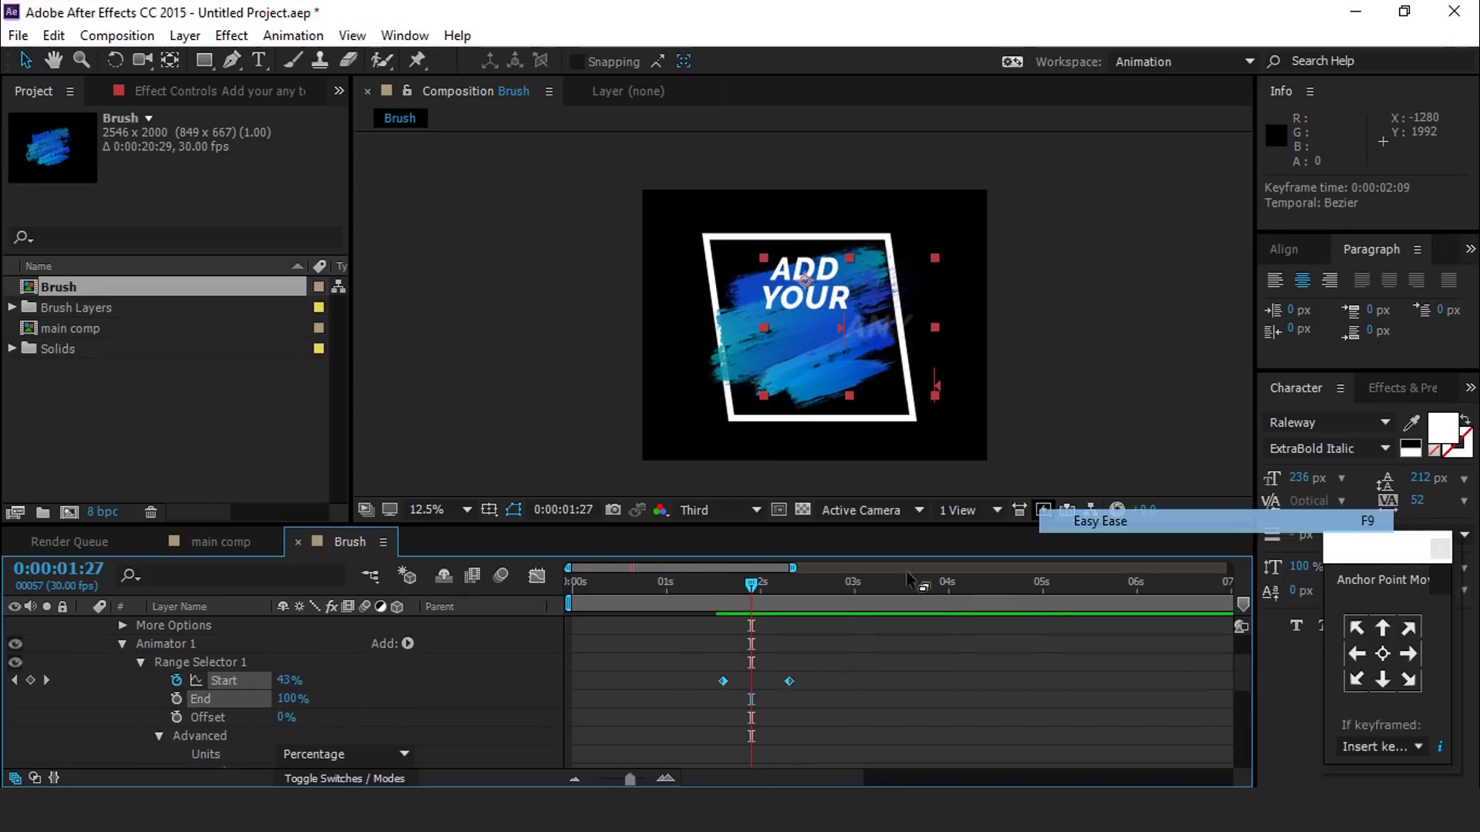
{"action": "key", "text": "shift+F3"}
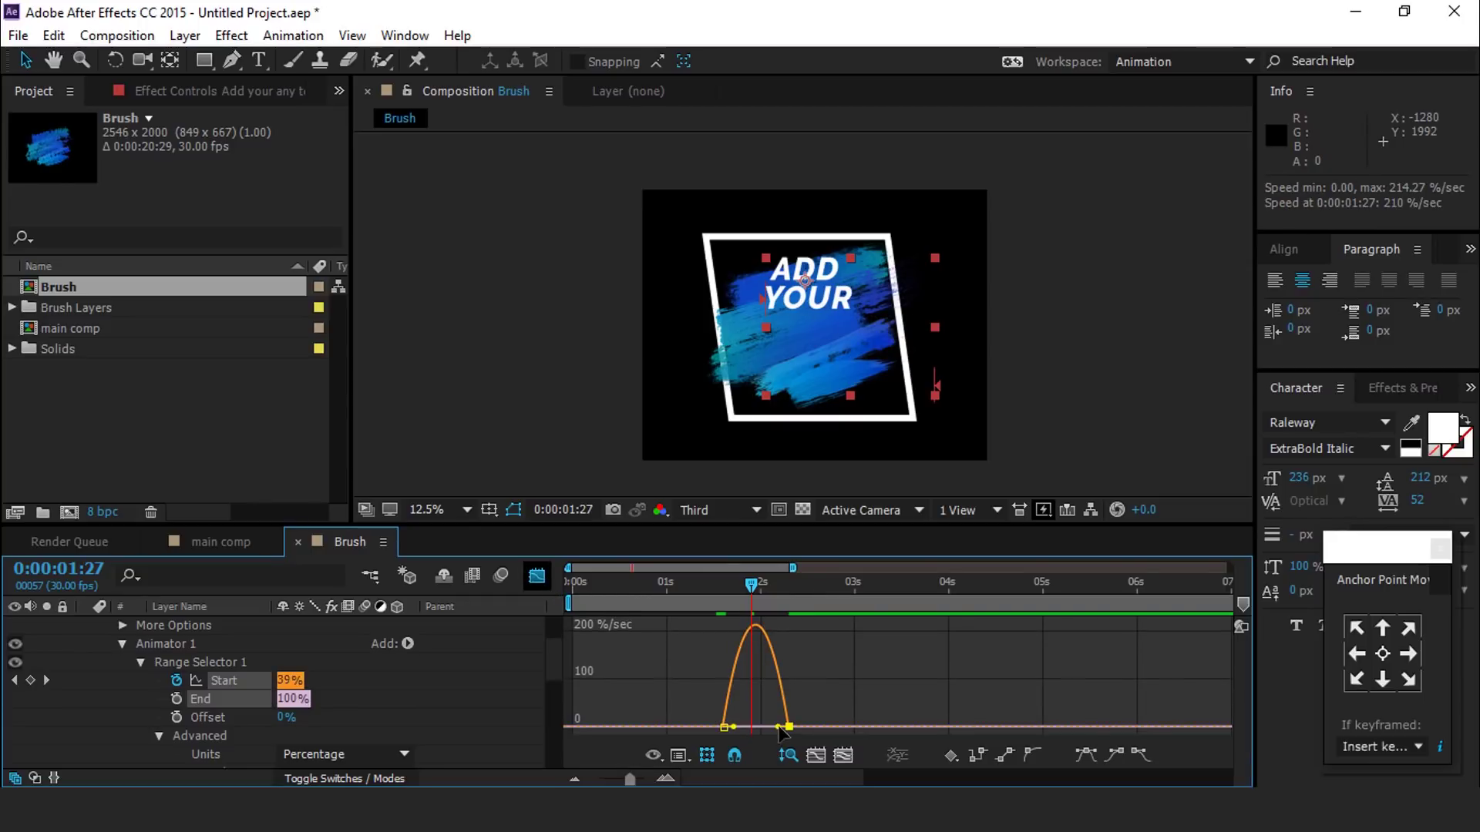
{"action": "left_click_drag", "start_coordinate": [779, 729], "coordinate": [763, 728]}
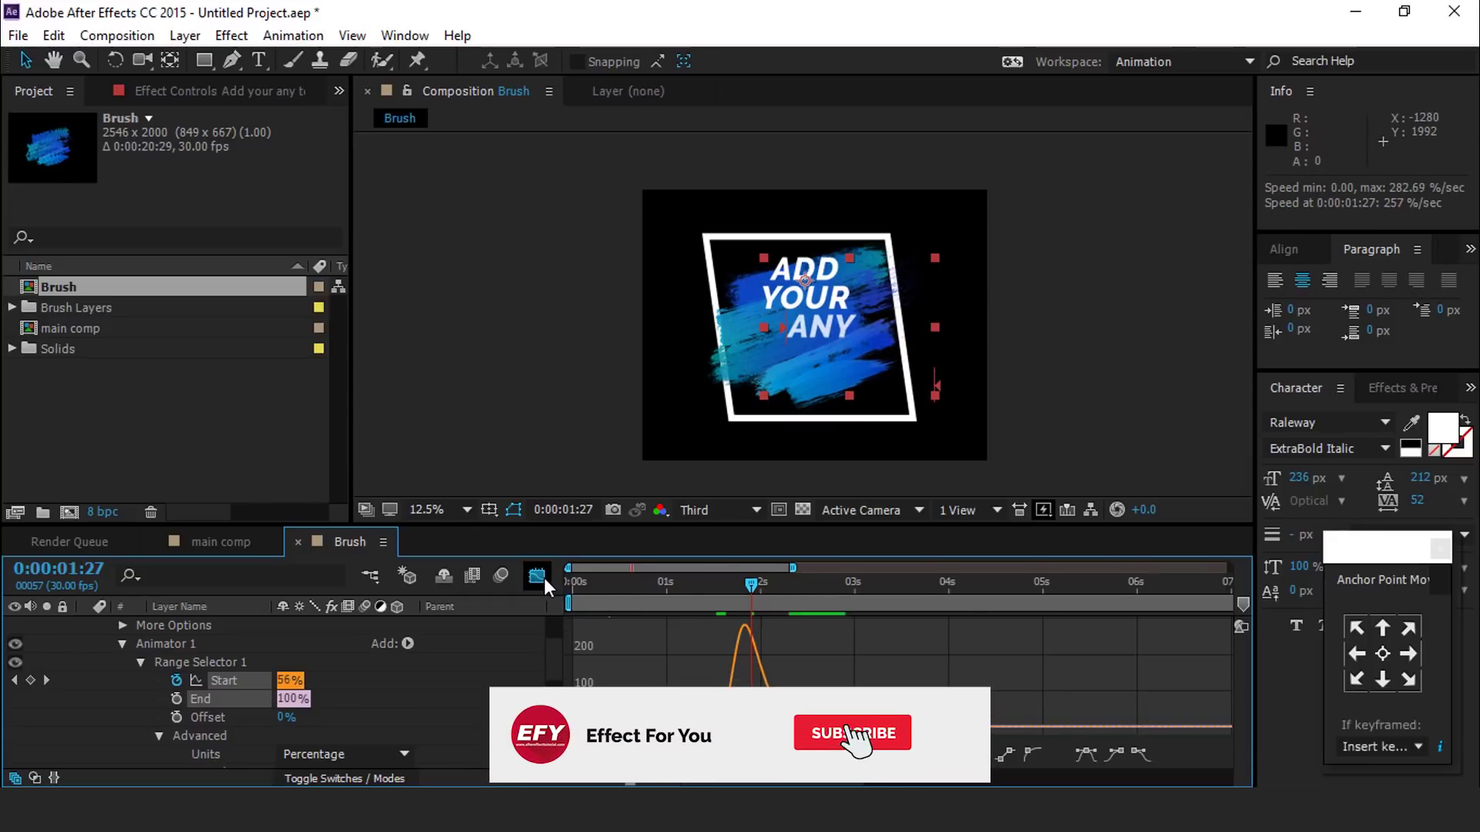
{"action": "key", "text": "shift+F3"}
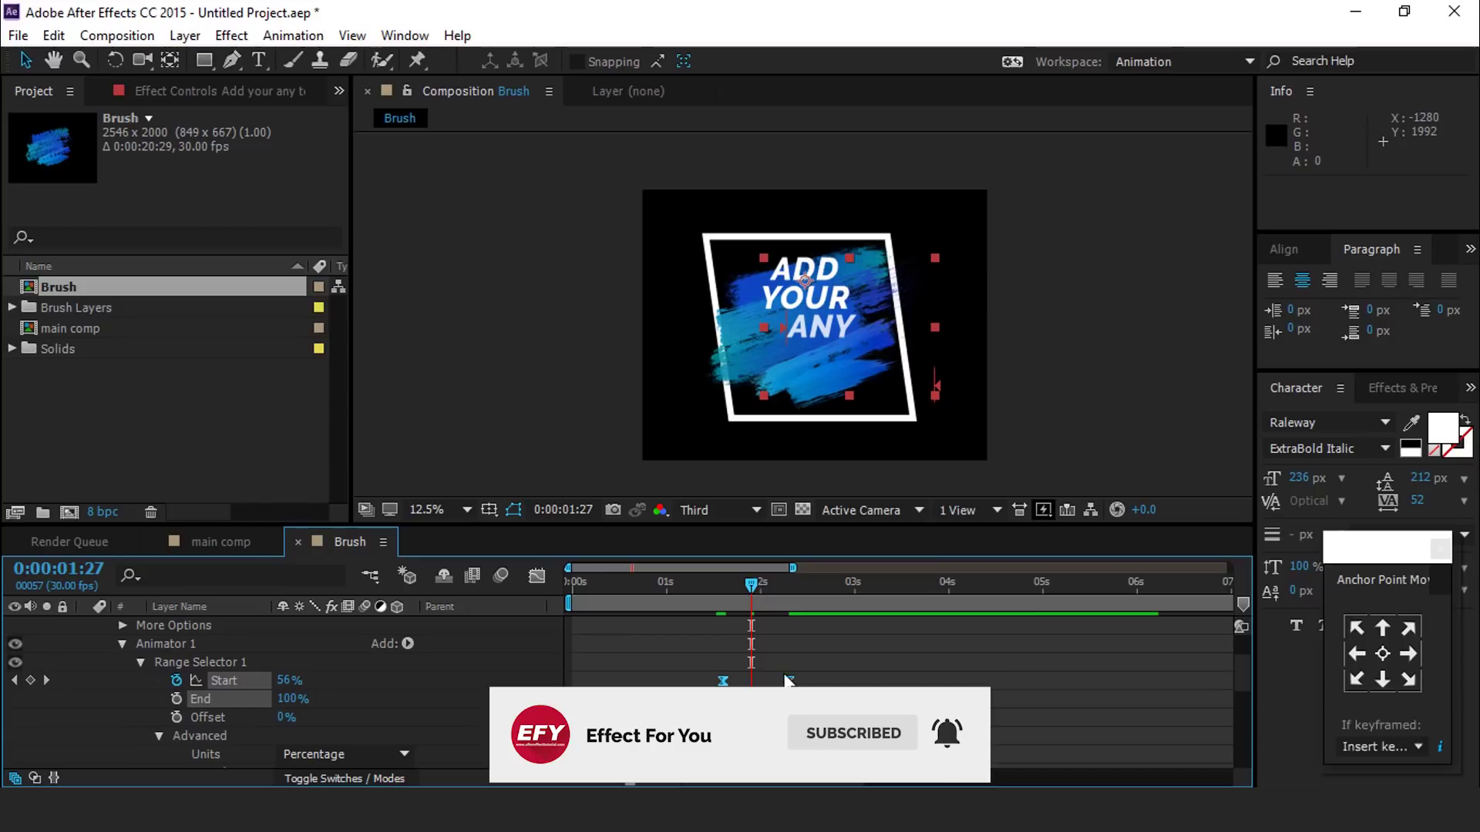
- Shift the Start keyframes earlier to 0:00:00:25 and preview the reveal
{"action": "left_click_drag", "start_coordinate": [566, 598], "coordinate": [659, 598]}
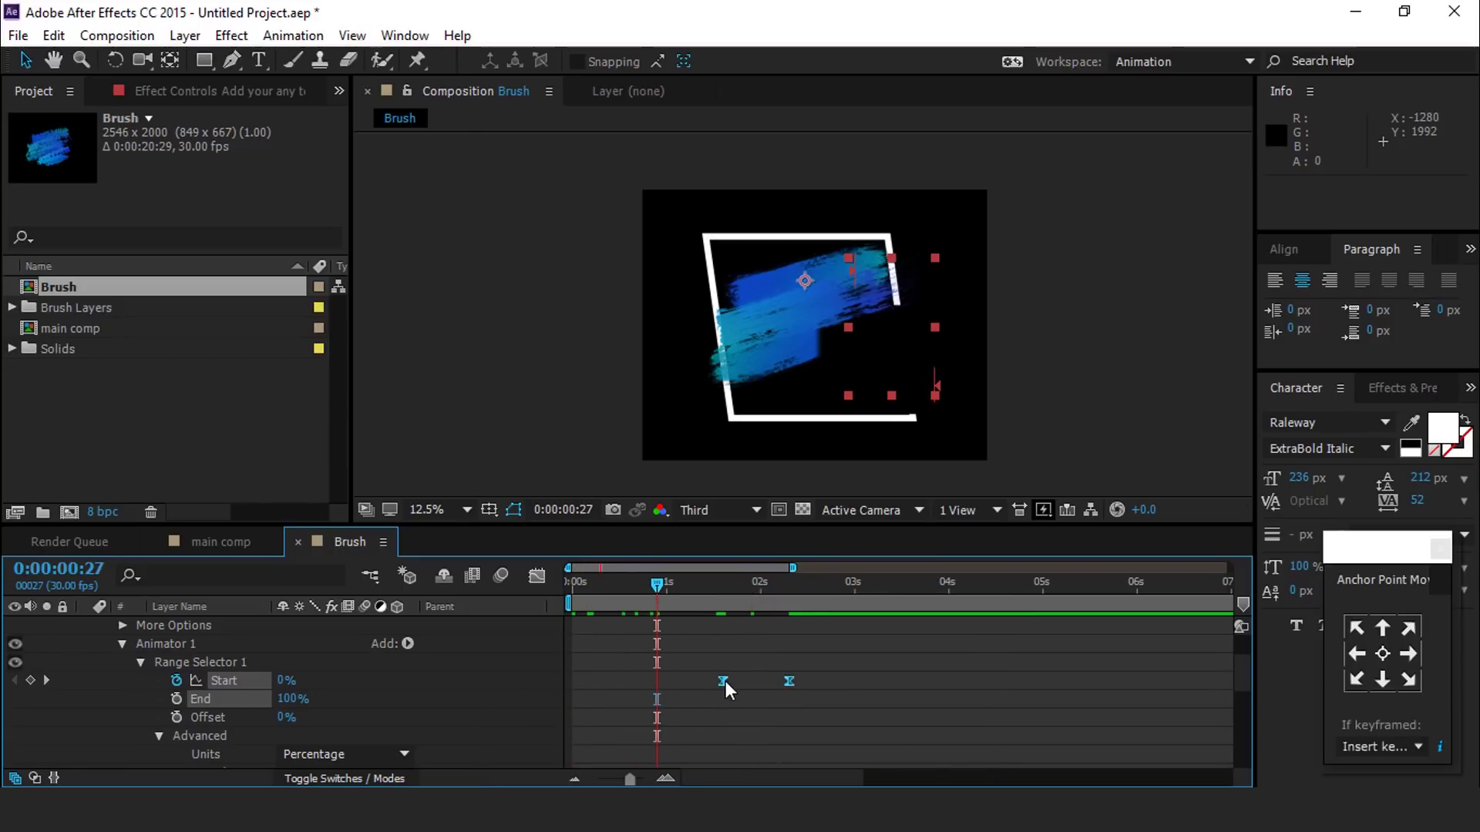
{"action": "left_click_drag", "start_coordinate": [733, 681], "coordinate": [654, 680]}
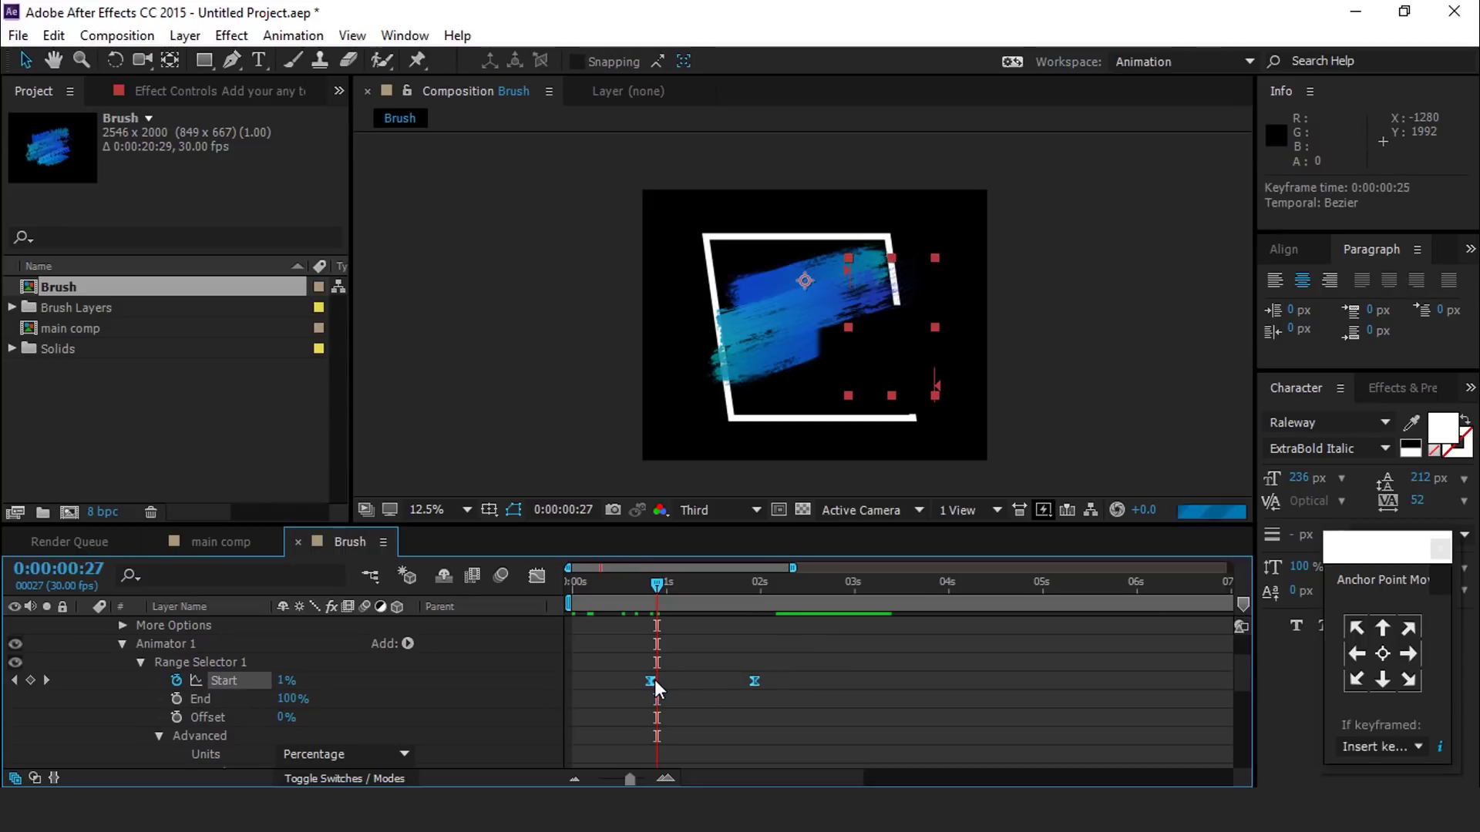
{"action": "left_click", "coordinate": [636, 594]}
{"action": "key", "text": "space"}
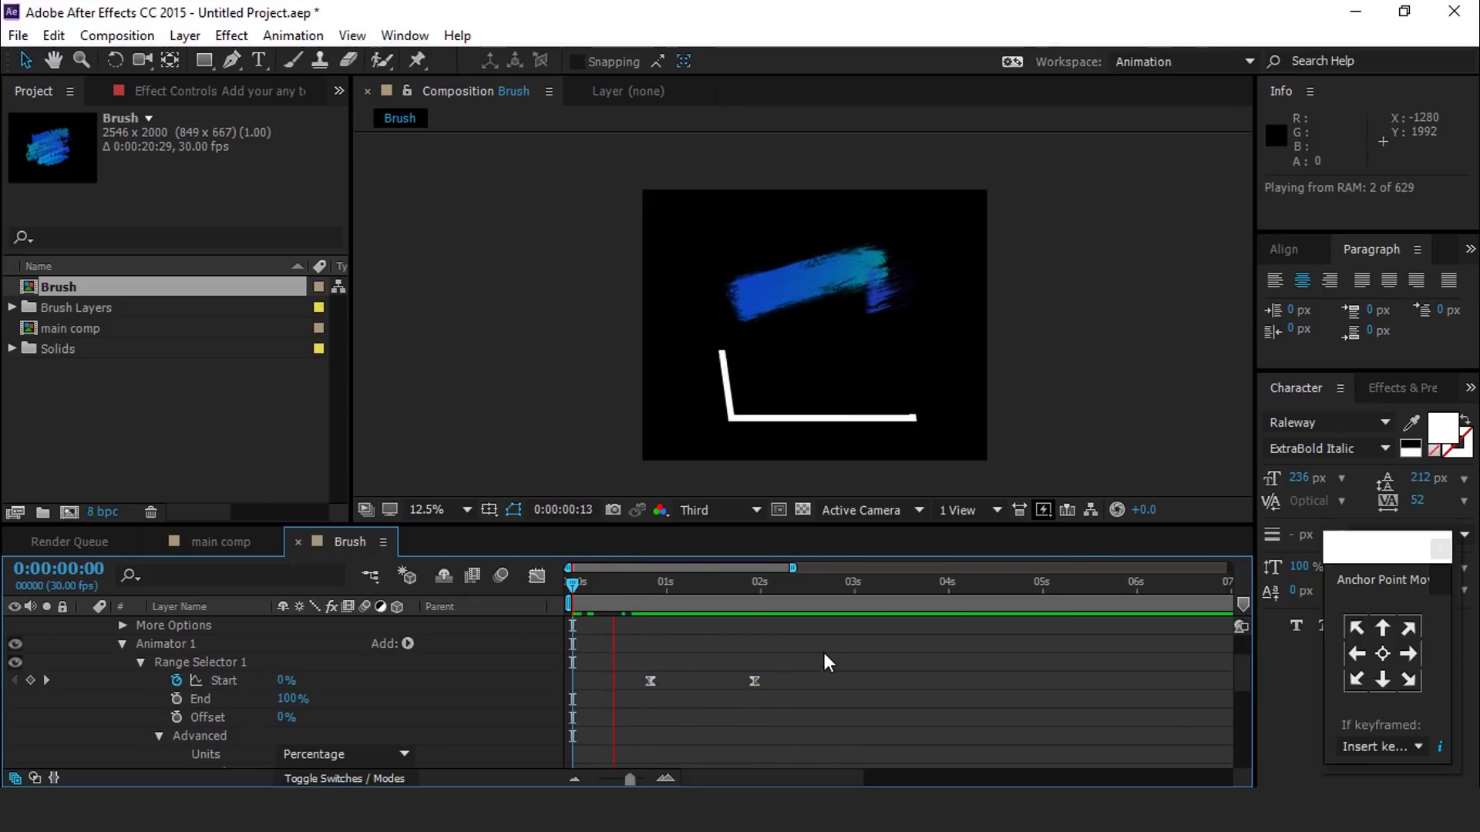
- Move the first Start keyframe to 0:00:00:22, preview again, and collapse the text layer
{"action": "left_click_drag", "start_coordinate": [604, 586], "coordinate": [629, 586]}
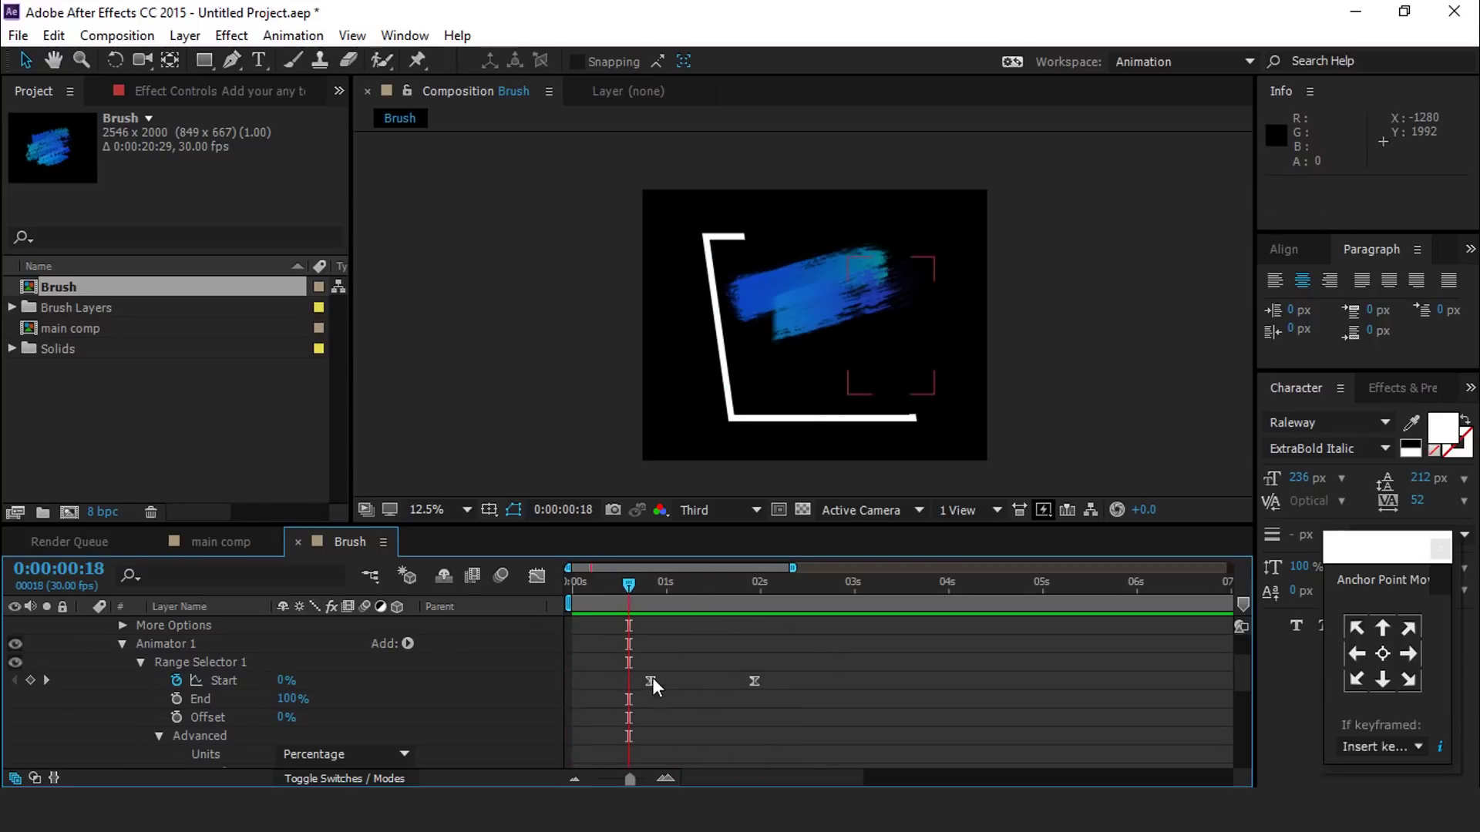
{"action": "left_click_drag", "start_coordinate": [650, 680], "coordinate": [640, 681]}
{"action": "left_click", "coordinate": [570, 584]}
{"action": "key", "text": "space"}
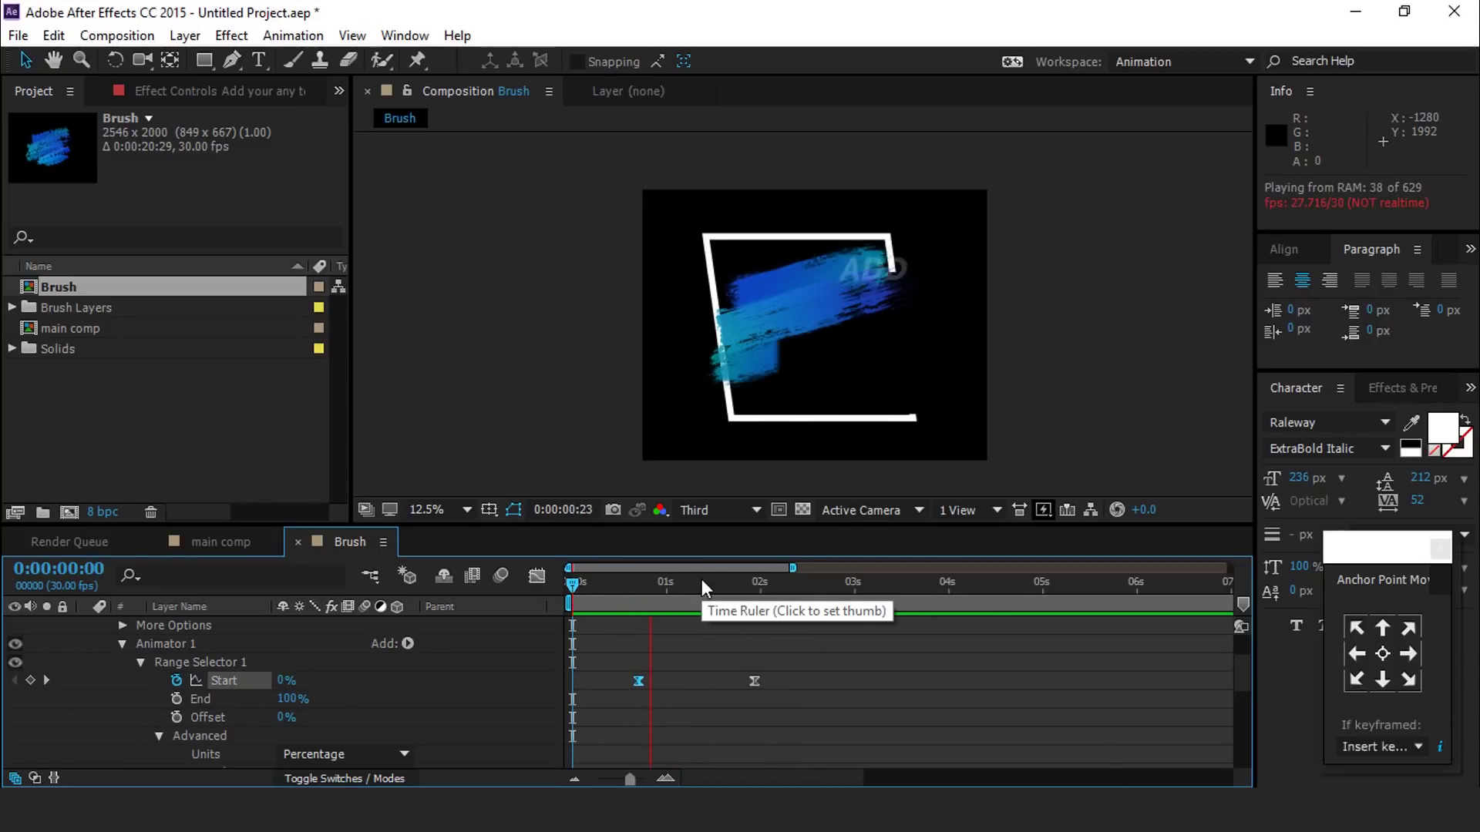
{"action": "left_click", "coordinate": [738, 584]}
{"action": "scroll", "coordinate": [210, 672], "scroll_direction": "up", "scroll_amount": 2}
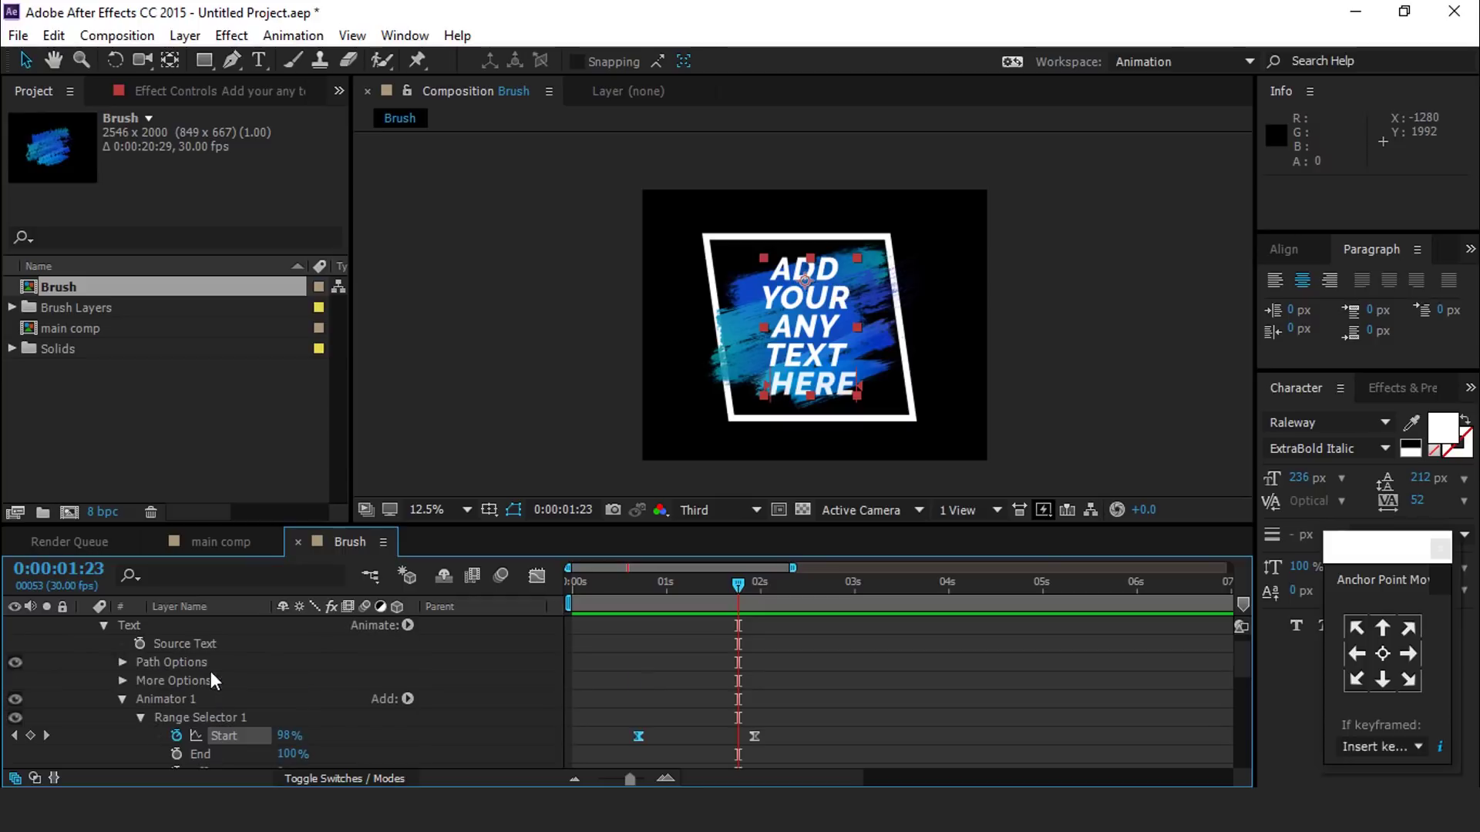
{"action": "scroll", "coordinate": [103, 621], "scroll_direction": "up", "scroll_amount": 1}
{"action": "left_click", "coordinate": [85, 625]}
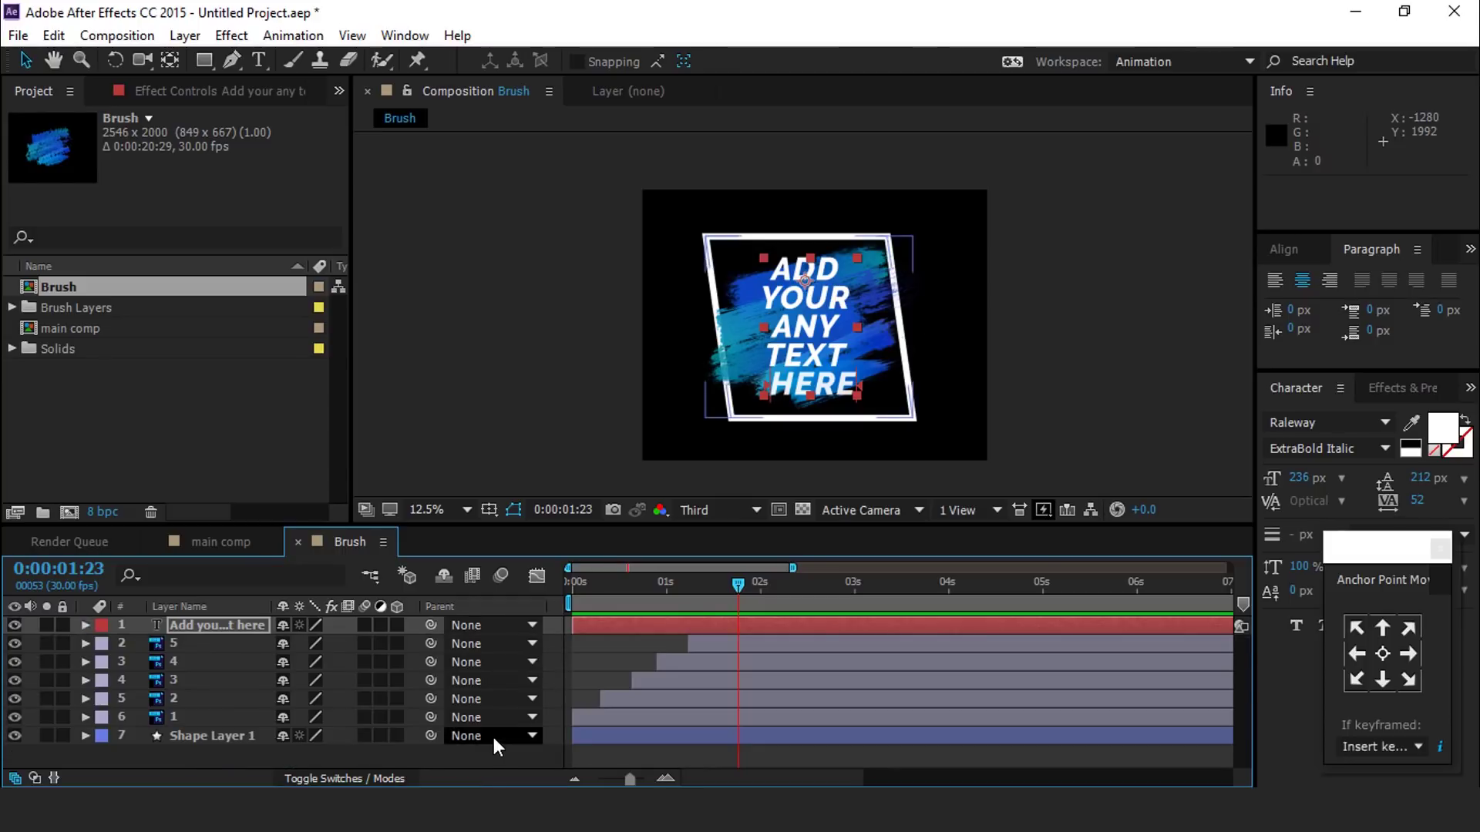
{"action": "left_click", "coordinate": [483, 760]}
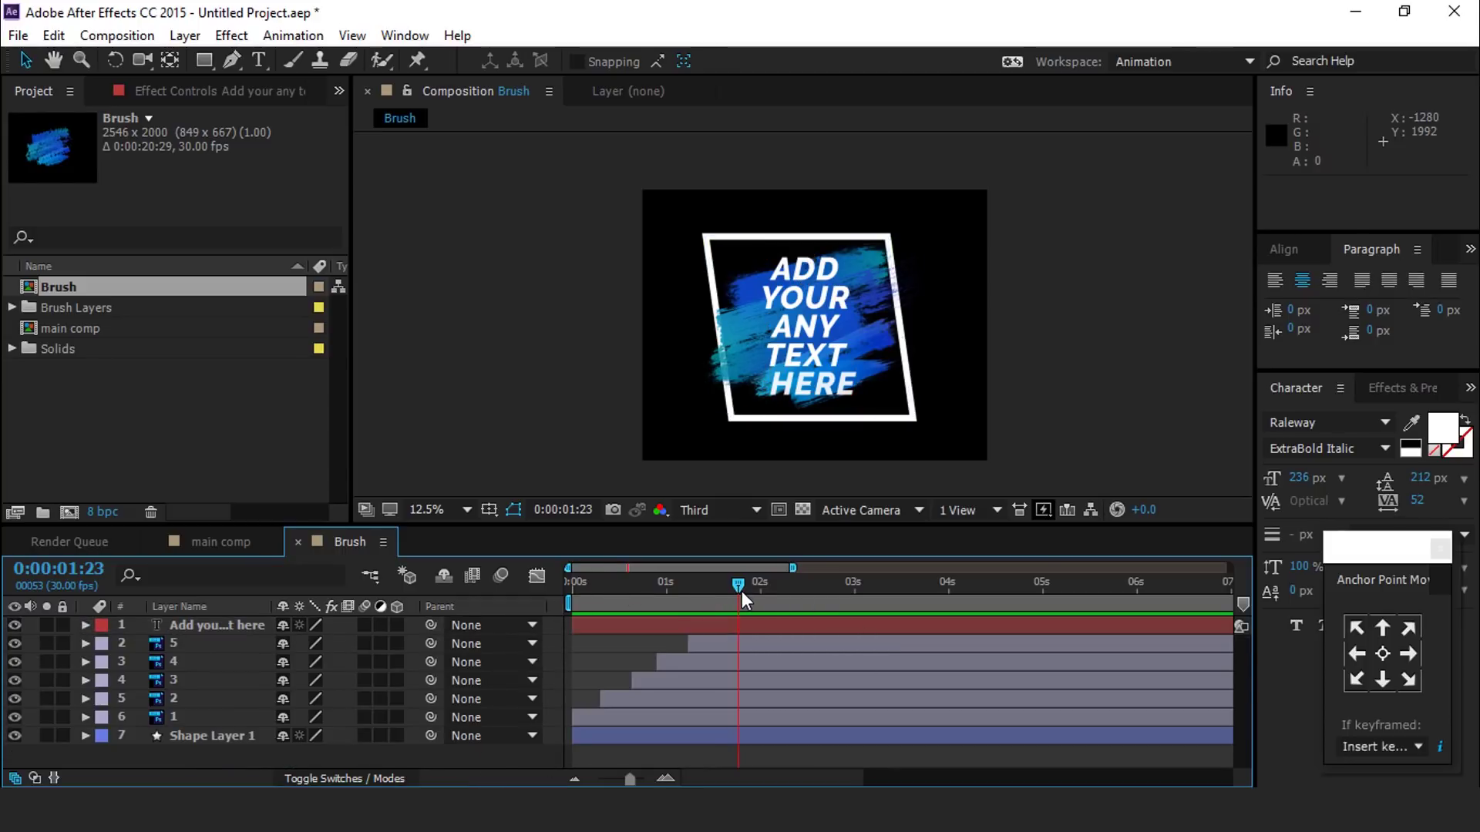
- Drop the Brush comp into main comp above [BG] and scale it to about 51%
{"action": "left_click", "coordinate": [210, 541]}
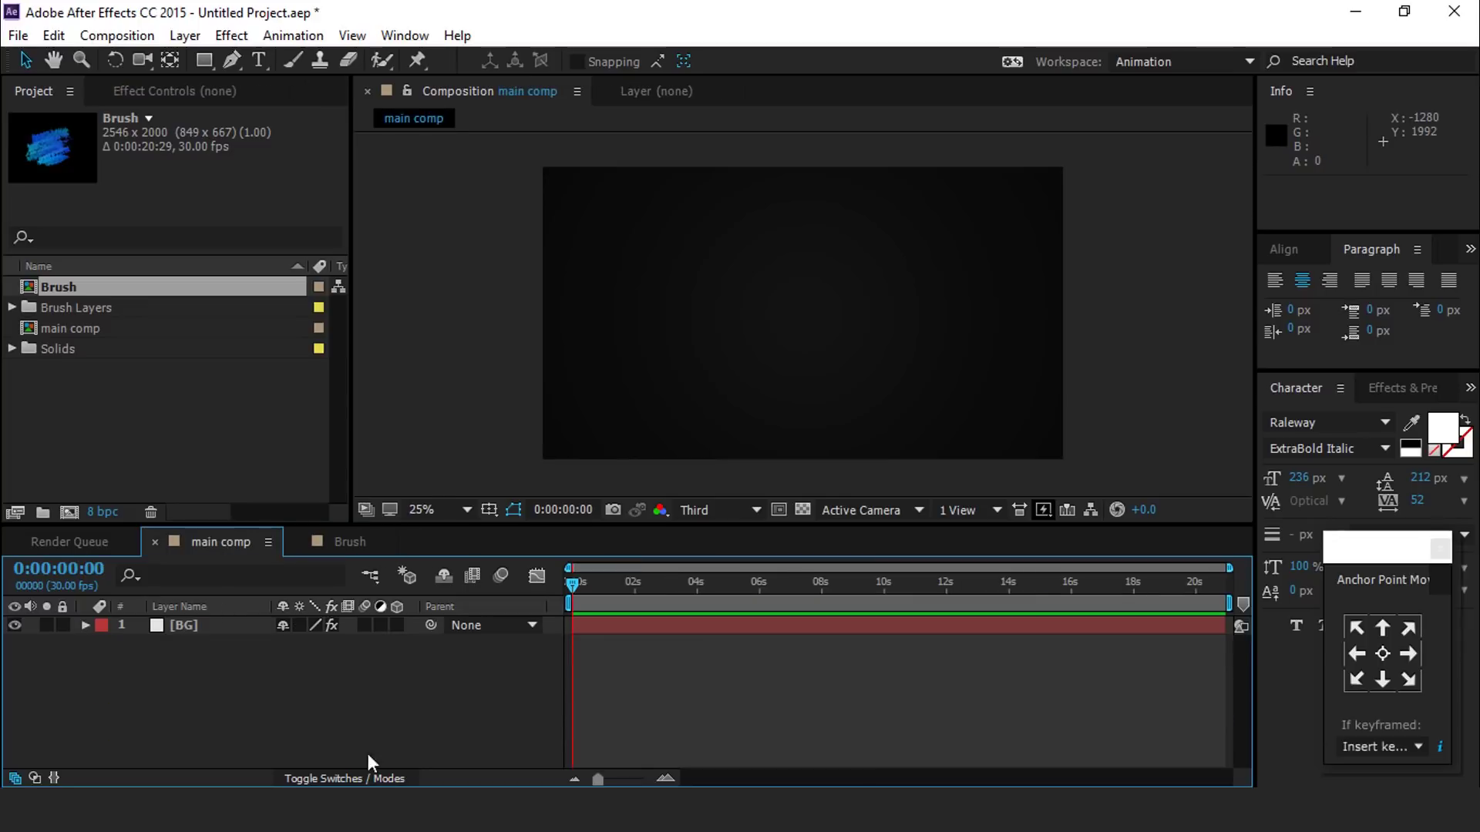
{"action": "mouse_move", "coordinate": [35, 291]}
{"action": "left_mouse_down"}
{"action": "mouse_move", "coordinate": [126, 390]}
{"action": "mouse_move", "coordinate": [205, 639]}
{"action": "mouse_move", "coordinate": [205, 625]}
{"action": "left_mouse_up"}
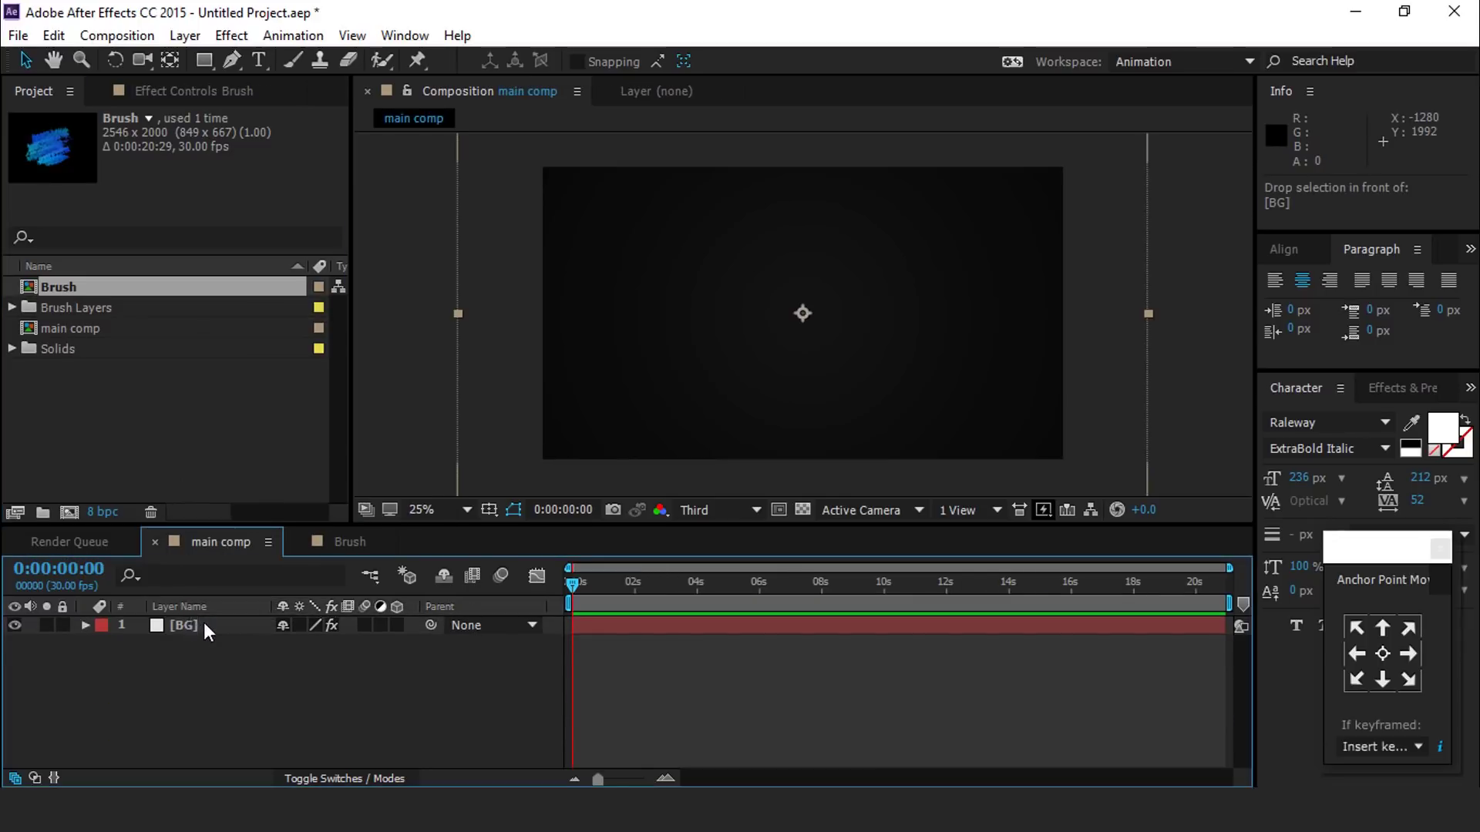
{"action": "left_click_drag", "start_coordinate": [646, 591], "coordinate": [673, 587]}
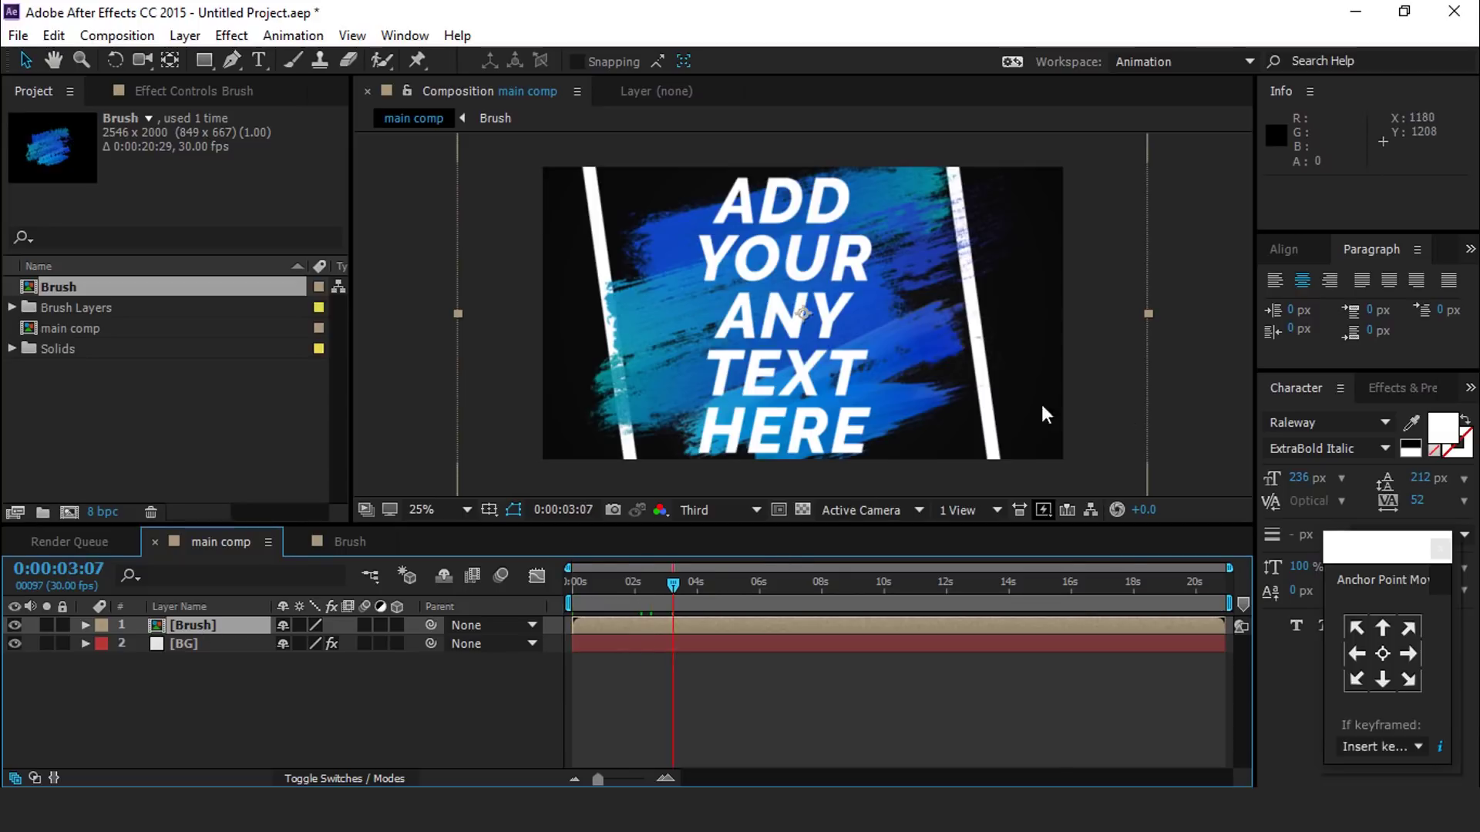
{"action": "left_click_drag", "start_coordinate": [1148, 311], "coordinate": [980, 325]}
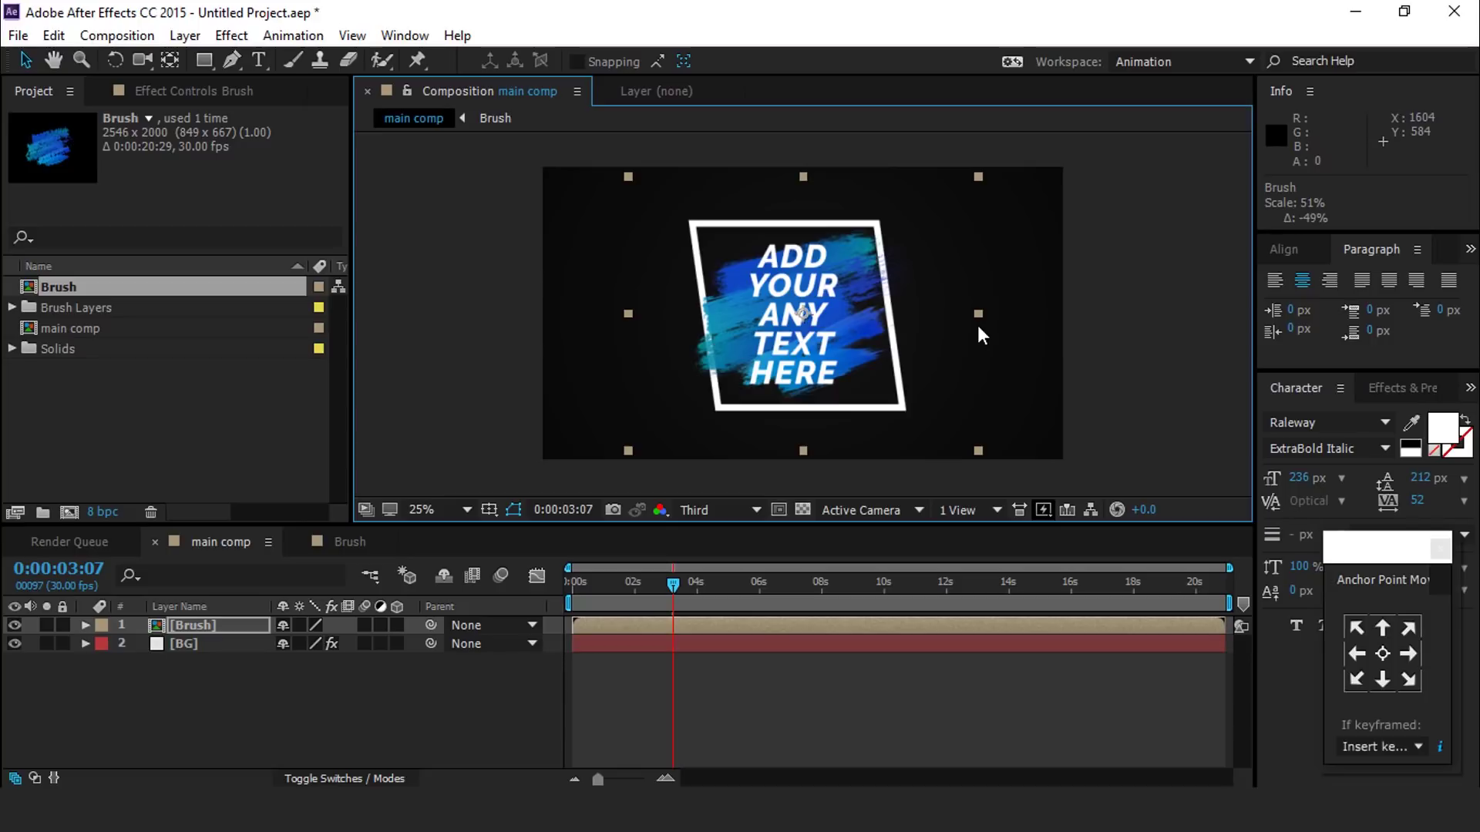
{"action": "left_click", "coordinate": [706, 712]}
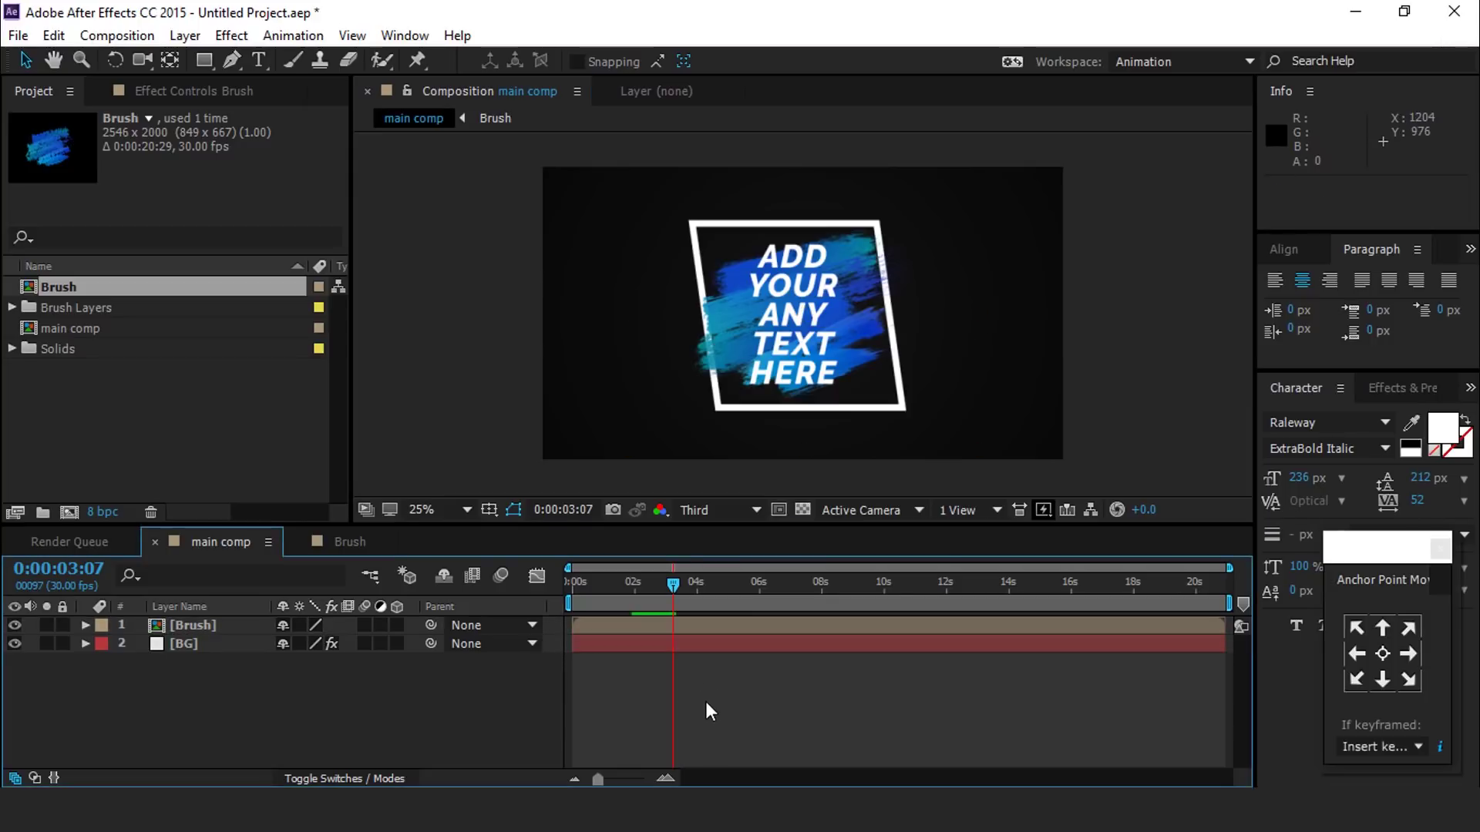
{"action": "left_click_drag", "start_coordinate": [660, 581], "coordinate": [547, 651]}
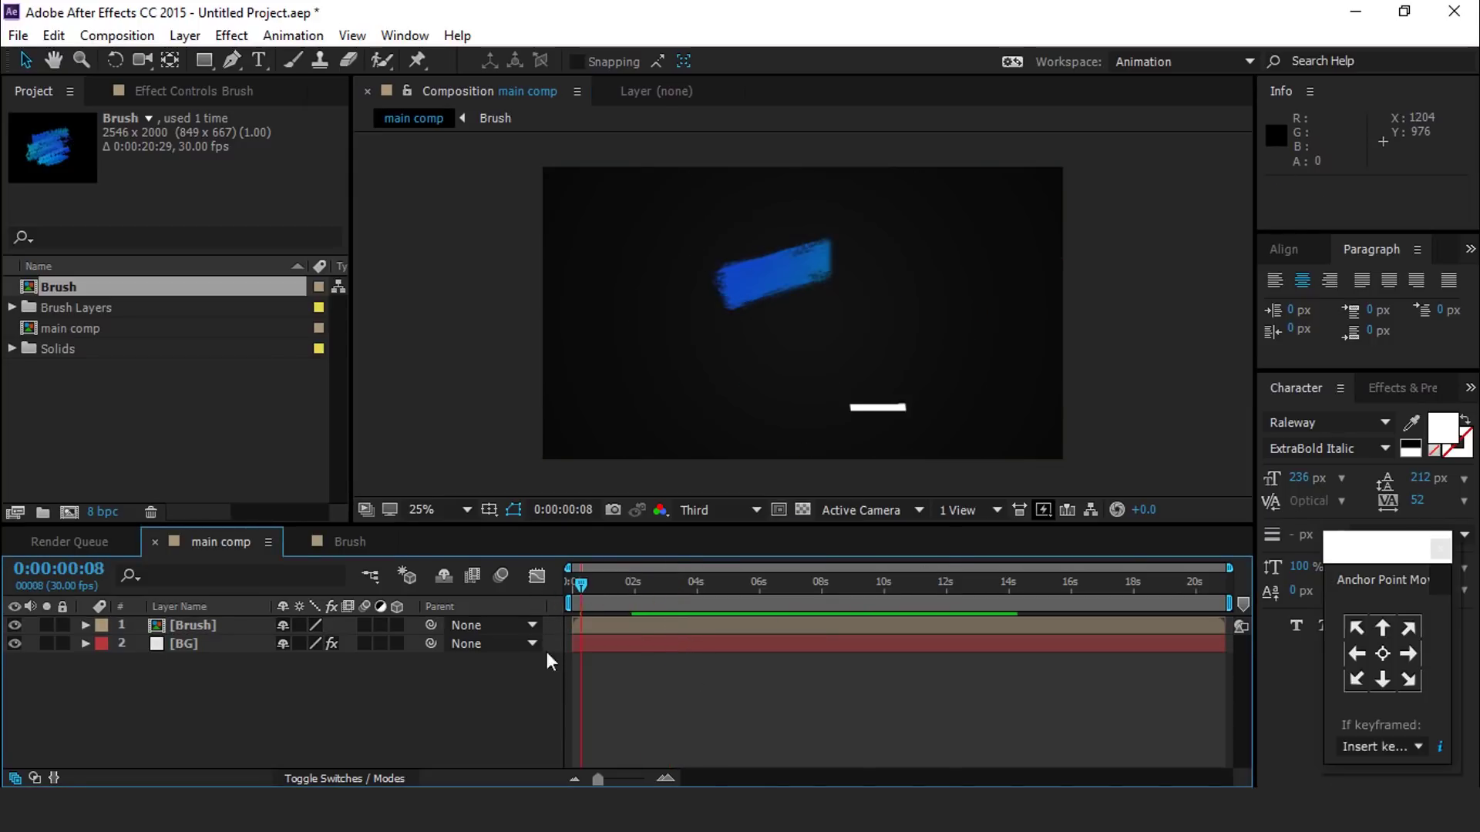
{"action": "key", "text": "space"}
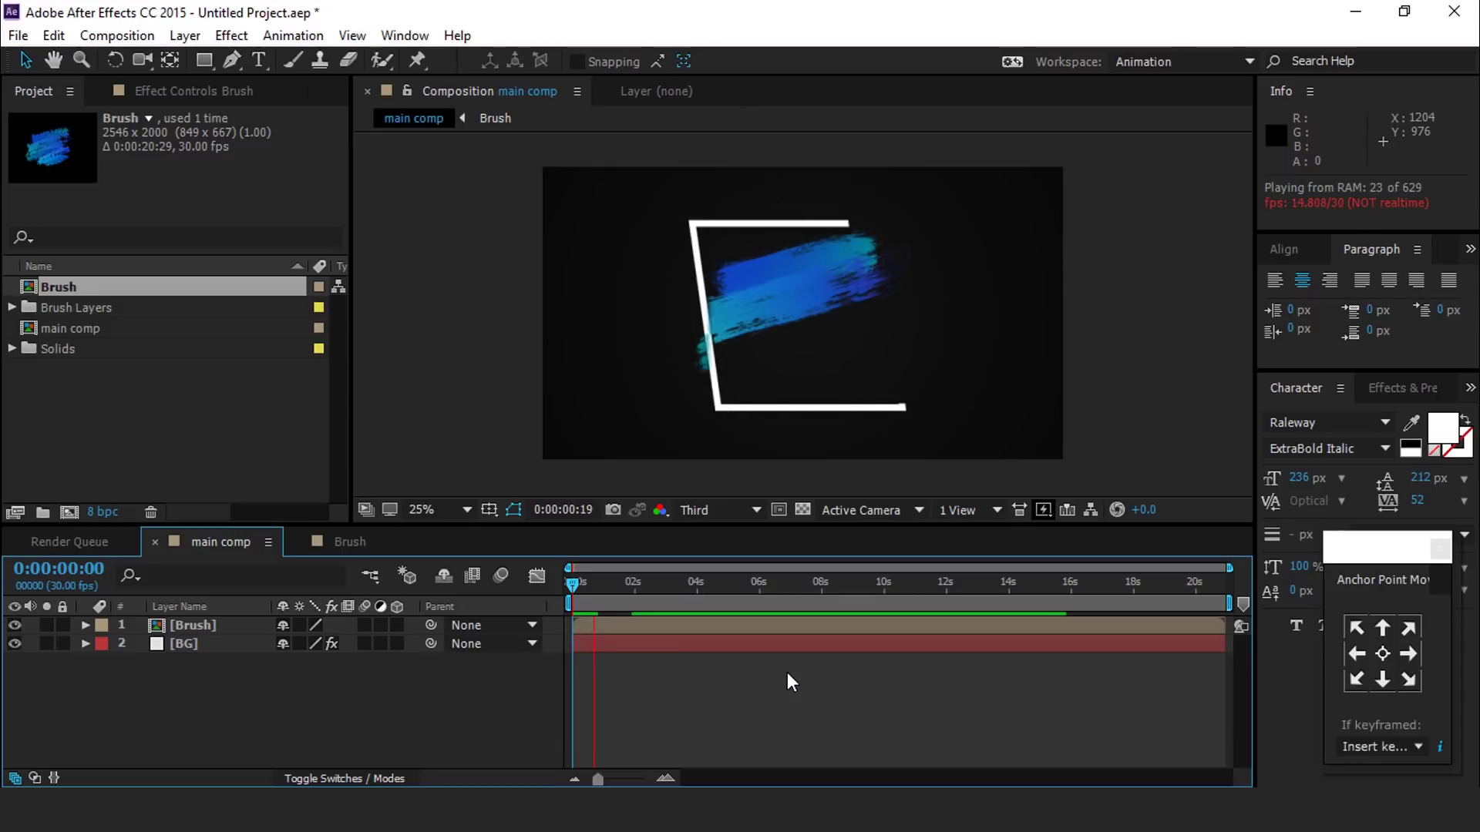